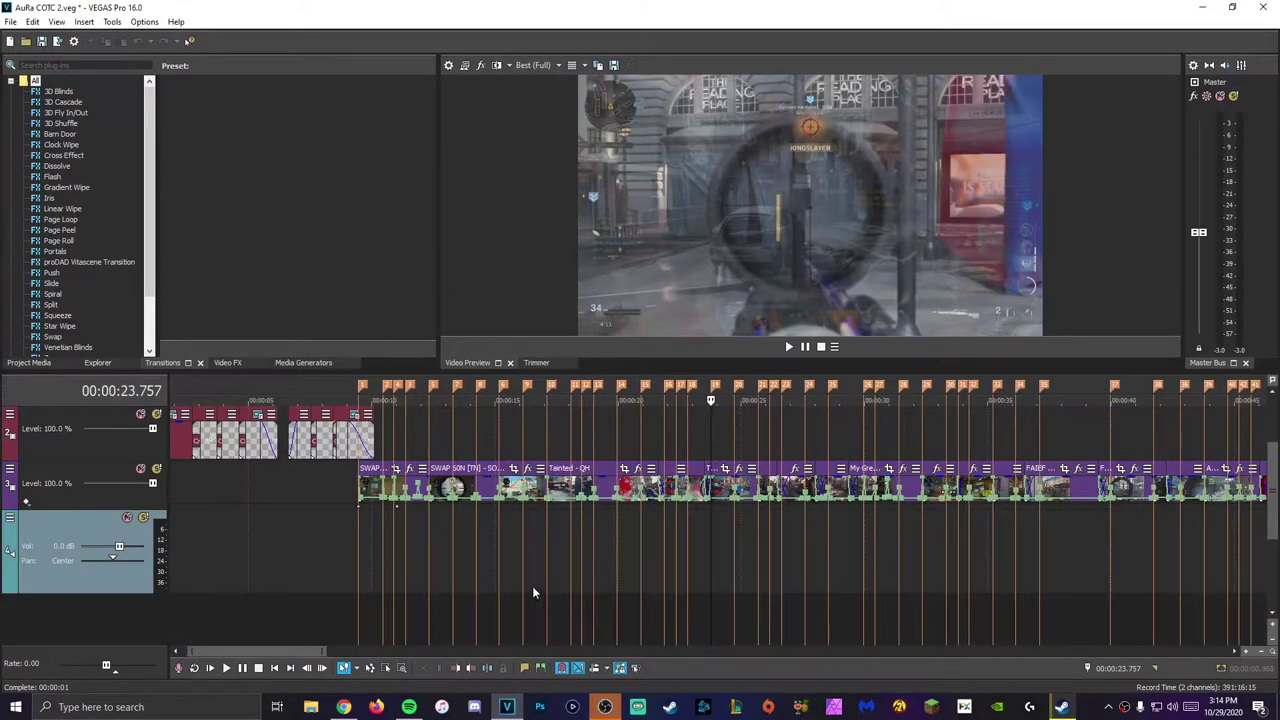
Step: Scrub through the gameplay footage to find where the video ends
{"action": "left_click", "coordinate": [406, 578]}
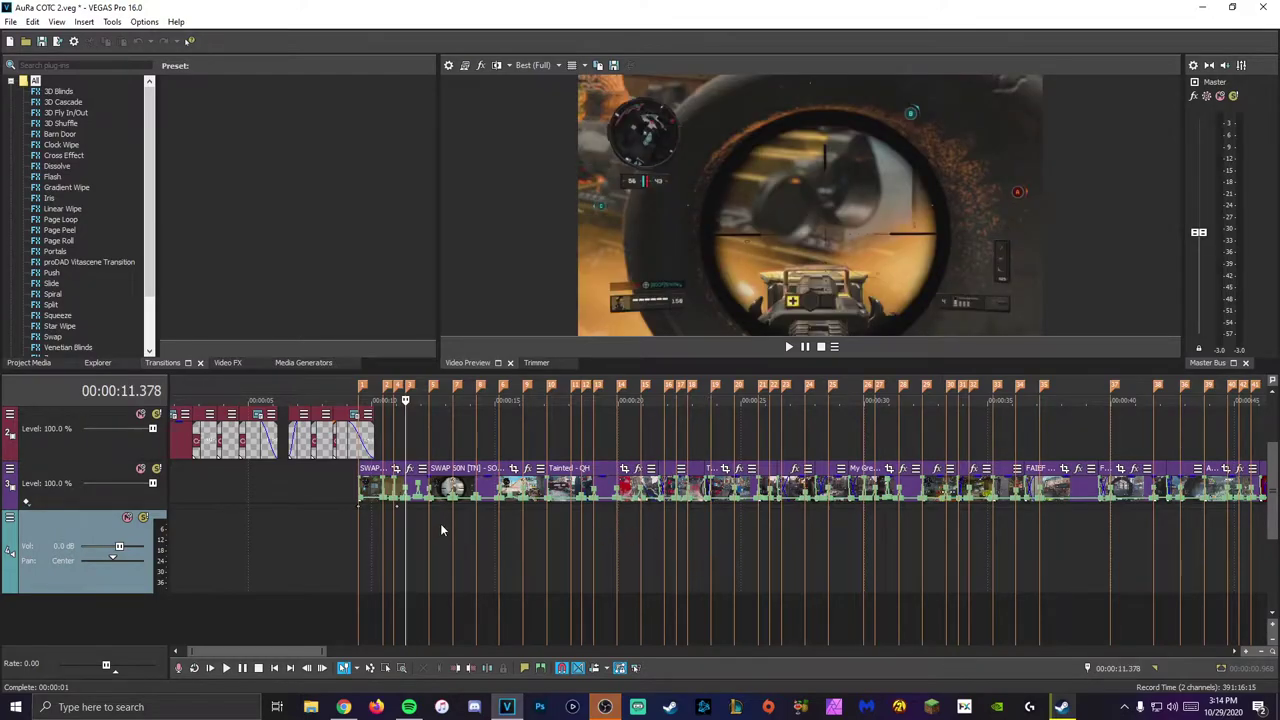
{"action": "key", "text": "space"}
{"action": "key", "text": "space"}
{"action": "left_click", "coordinate": [688, 550]}
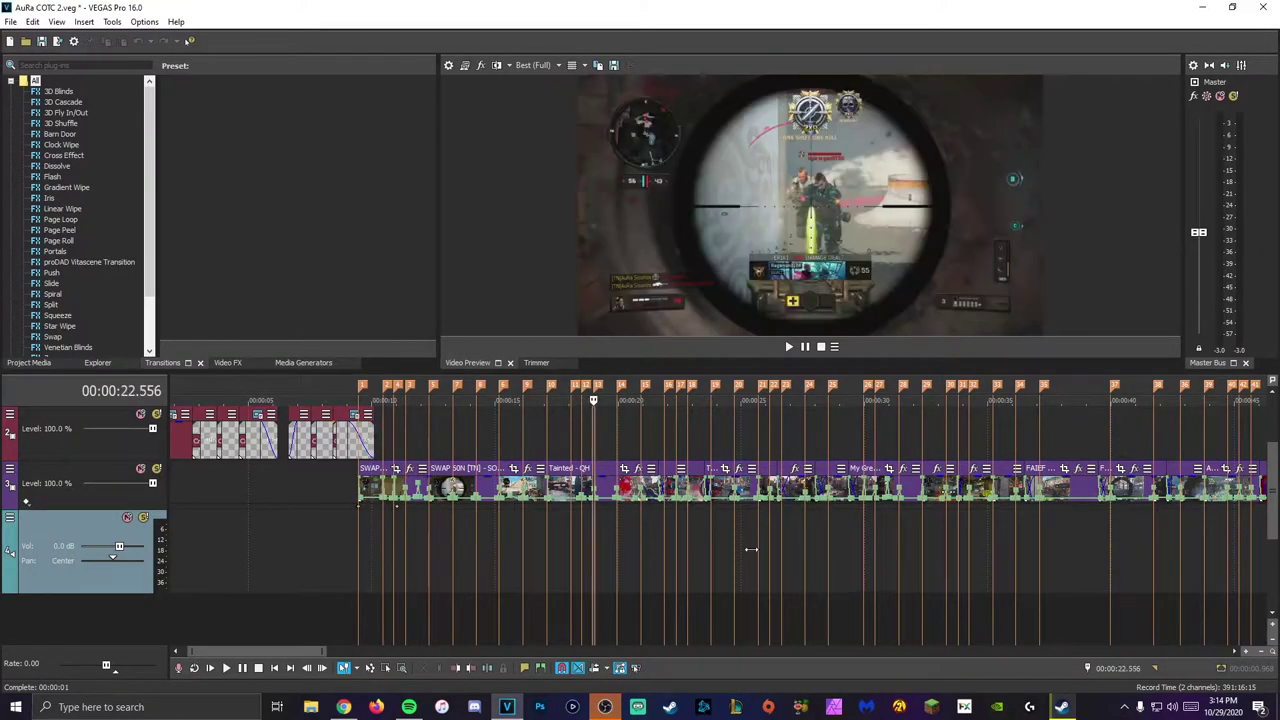
{"action": "left_click", "coordinate": [956, 555]}
{"action": "scroll", "coordinate": [634, 560], "scroll_direction": "down", "scroll_amount": 5}
{"action": "left_click", "coordinate": [678, 552]}
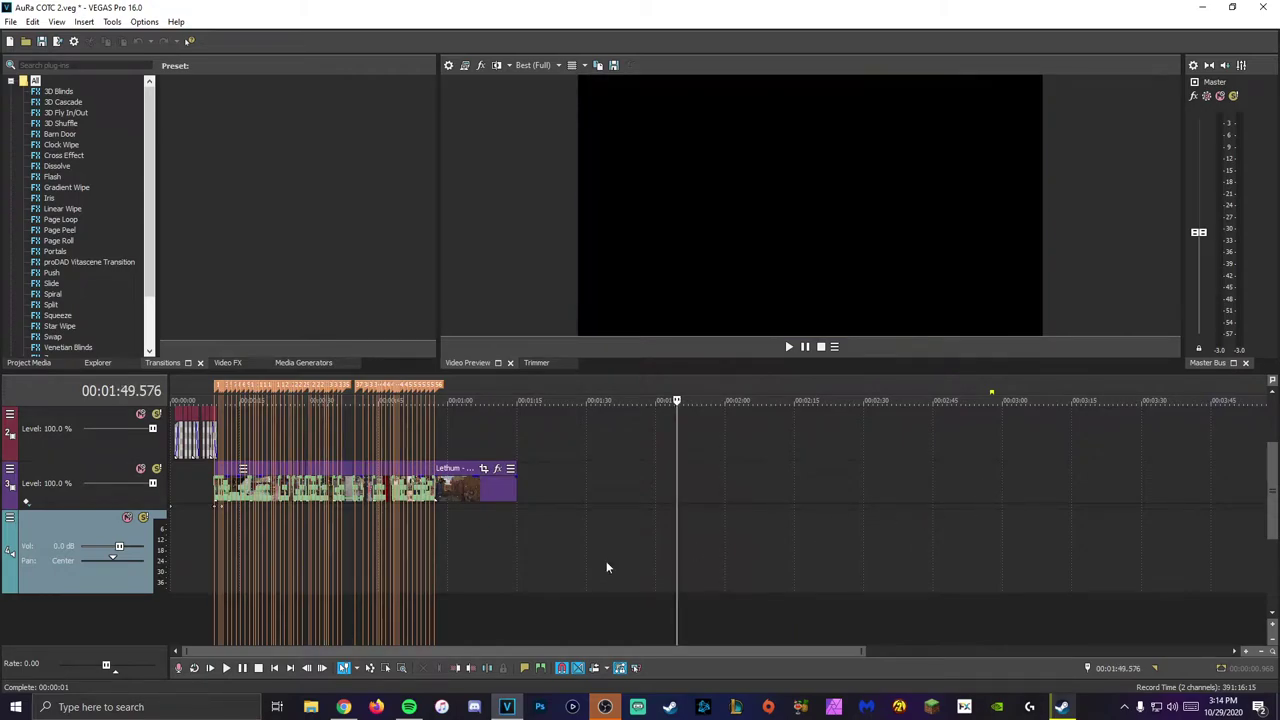
Step: Drop the five gun sound files onto the audio track past the video's end
{"action": "left_click", "coordinate": [399, 588]}
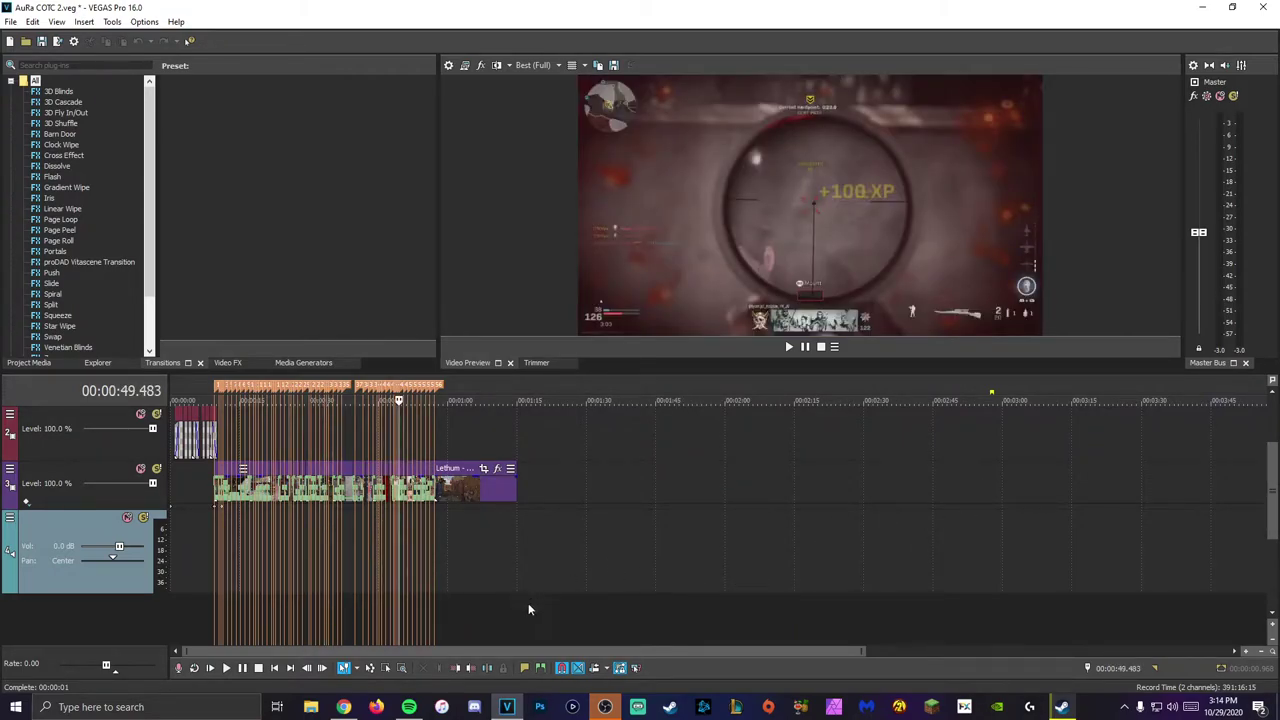
{"action": "left_click", "coordinate": [313, 707]}
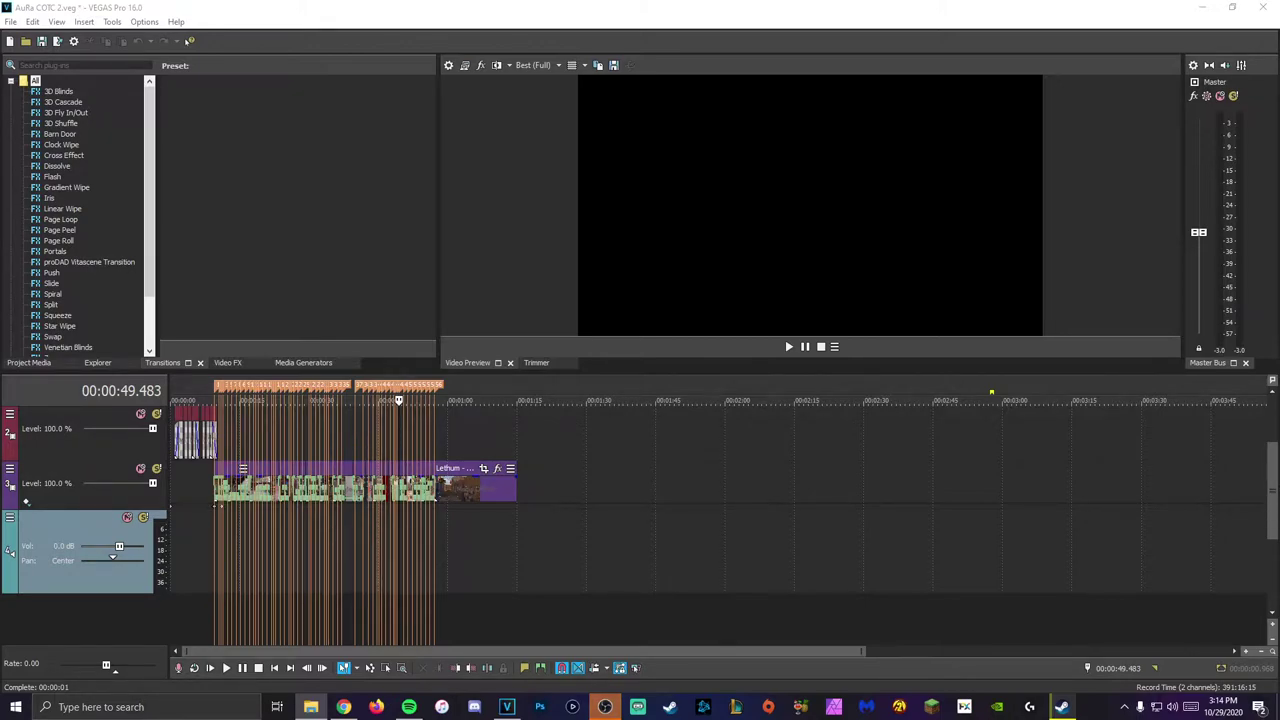
{"action": "left_click", "coordinate": [653, 616]}
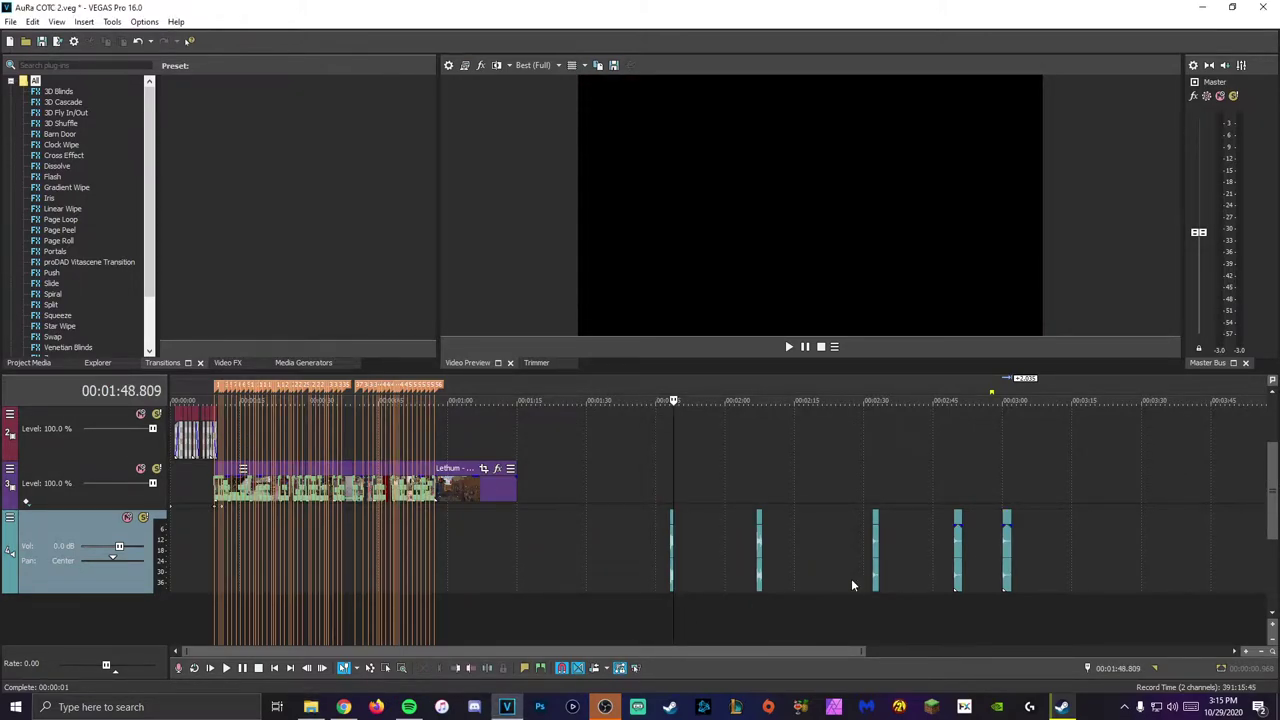
Step: Zoom in on the Locus clip and lower the Master Bus fader to -4.8
{"action": "scroll", "coordinate": [864, 587], "scroll_direction": "up", "scroll_amount": 5}
{"action": "scroll", "coordinate": [792, 560], "scroll_direction": "up", "scroll_amount": 3}
{"action": "left_click", "coordinate": [667, 471]}
{"action": "scroll", "coordinate": [726, 515], "scroll_direction": "up", "scroll_amount": 3}
{"action": "scroll", "coordinate": [726, 515], "scroll_direction": "up", "scroll_amount": 3}
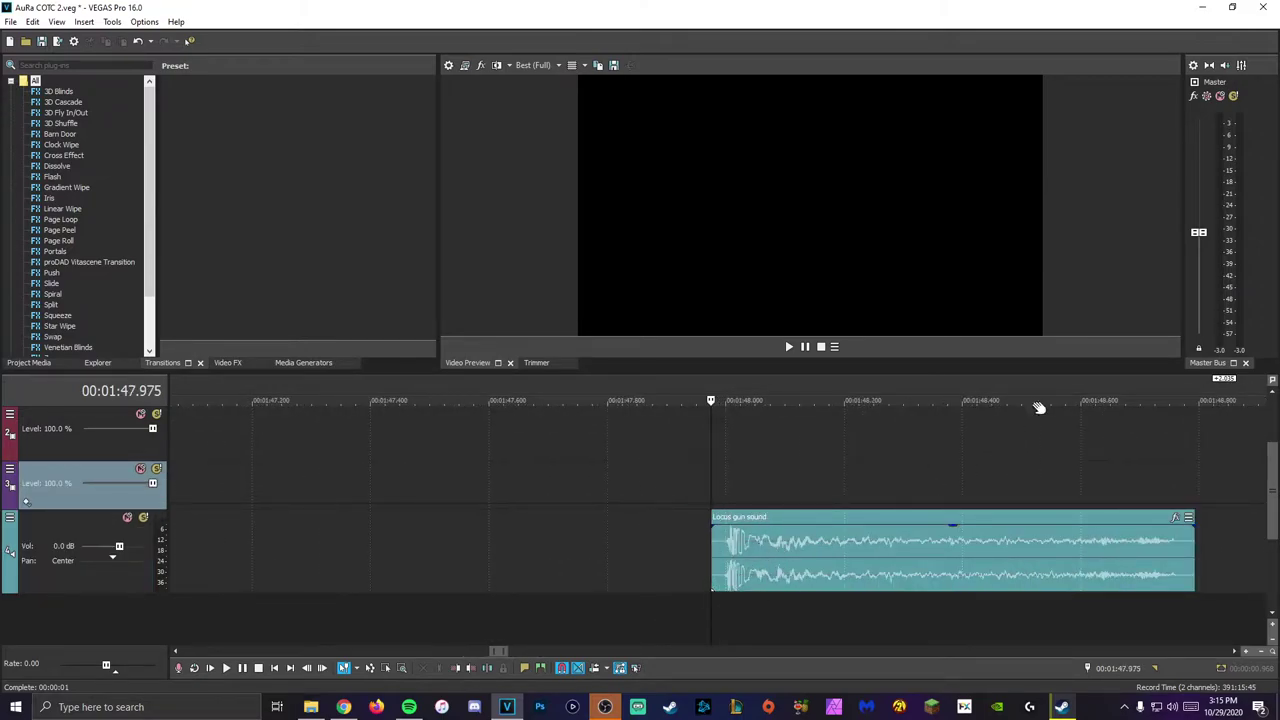
{"action": "left_click_drag", "start_coordinate": [1198, 233], "coordinate": [1198, 246]}
Step: Preview the Locus gun sound and place the cursor where the shot's waveform begins
{"action": "key", "text": "space"}
{"action": "key", "text": "space"}
{"action": "key", "text": "space"}
{"action": "key", "text": "space"}
{"action": "key", "text": "space"}
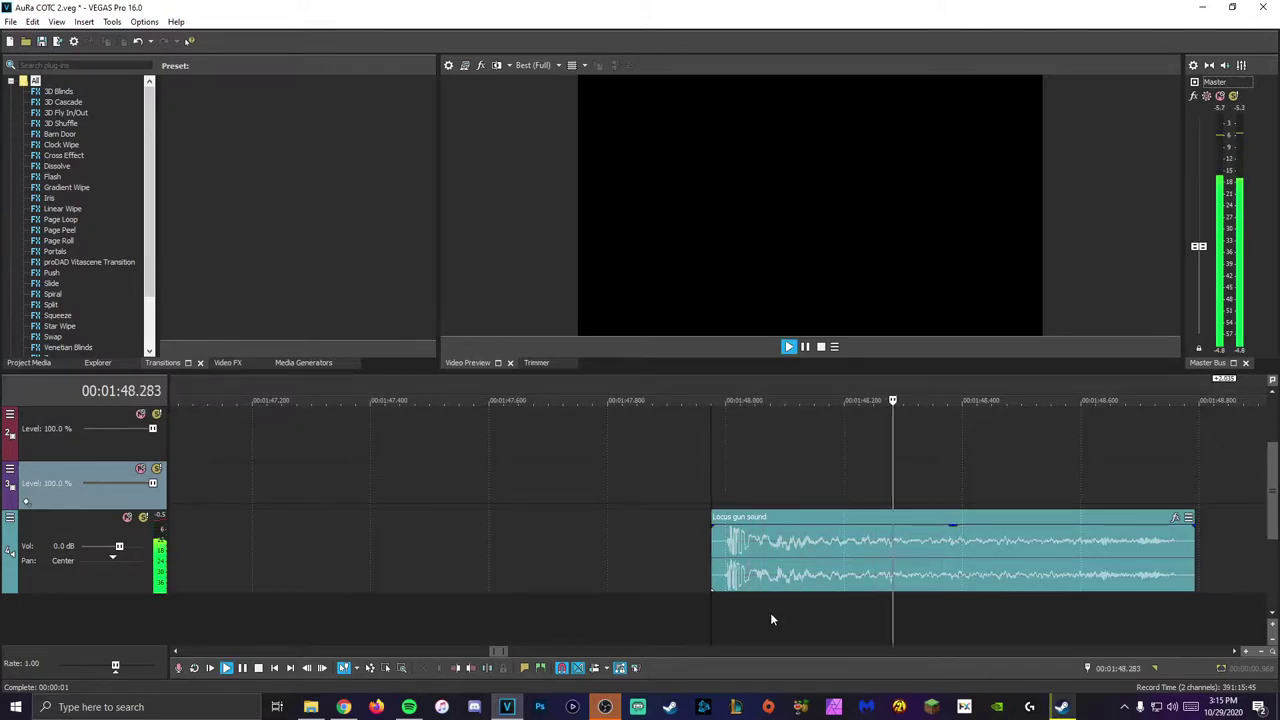
{"action": "left_click", "coordinate": [1066, 602]}
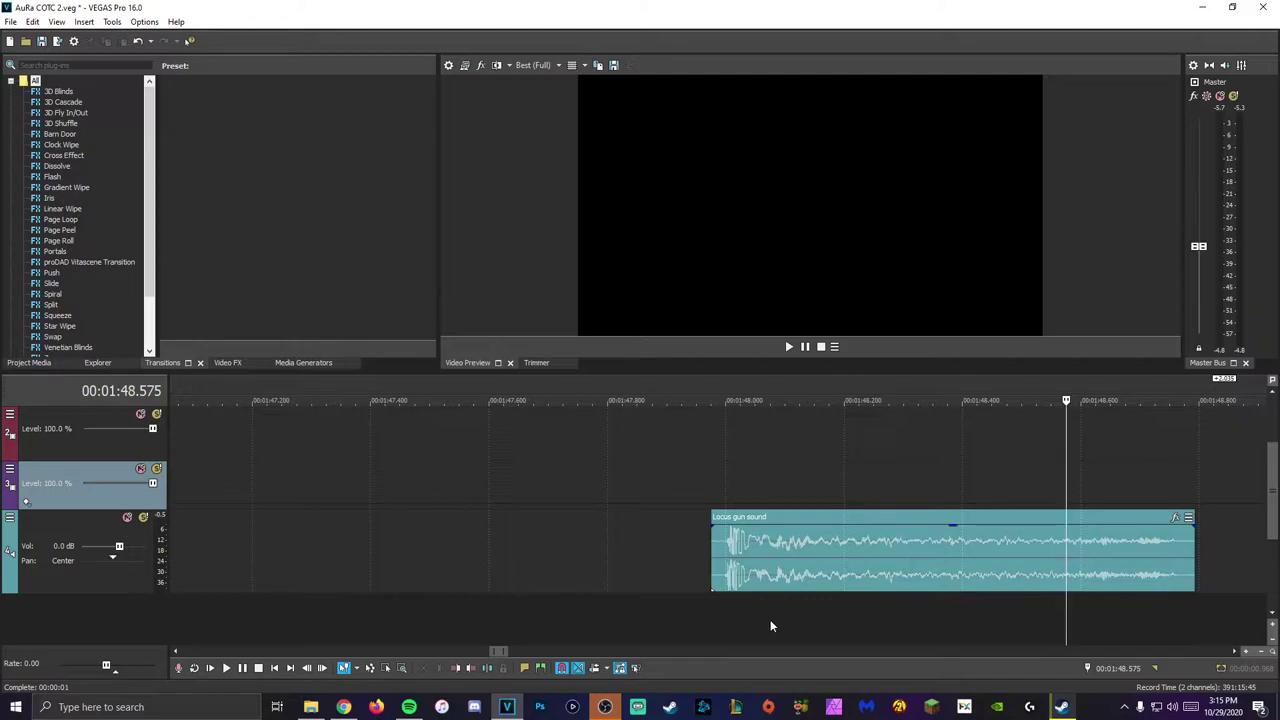
{"action": "left_click", "coordinate": [712, 603]}
{"action": "key", "text": "space"}
{"action": "key", "text": "space"}
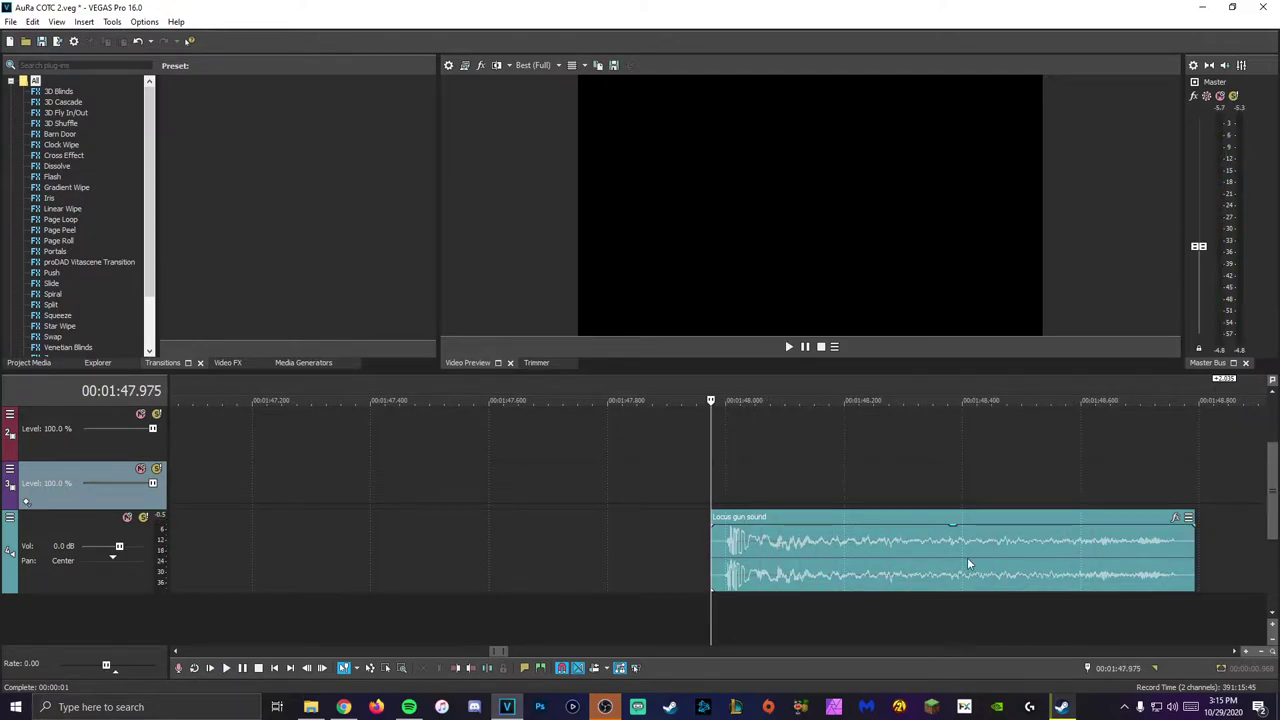
{"action": "scroll", "coordinate": [967, 557], "scroll_direction": "down", "scroll_amount": 3}
{"action": "left_click_drag", "start_coordinate": [810, 578], "coordinate": [648, 578]}
{"action": "left_click", "coordinate": [540, 476]}
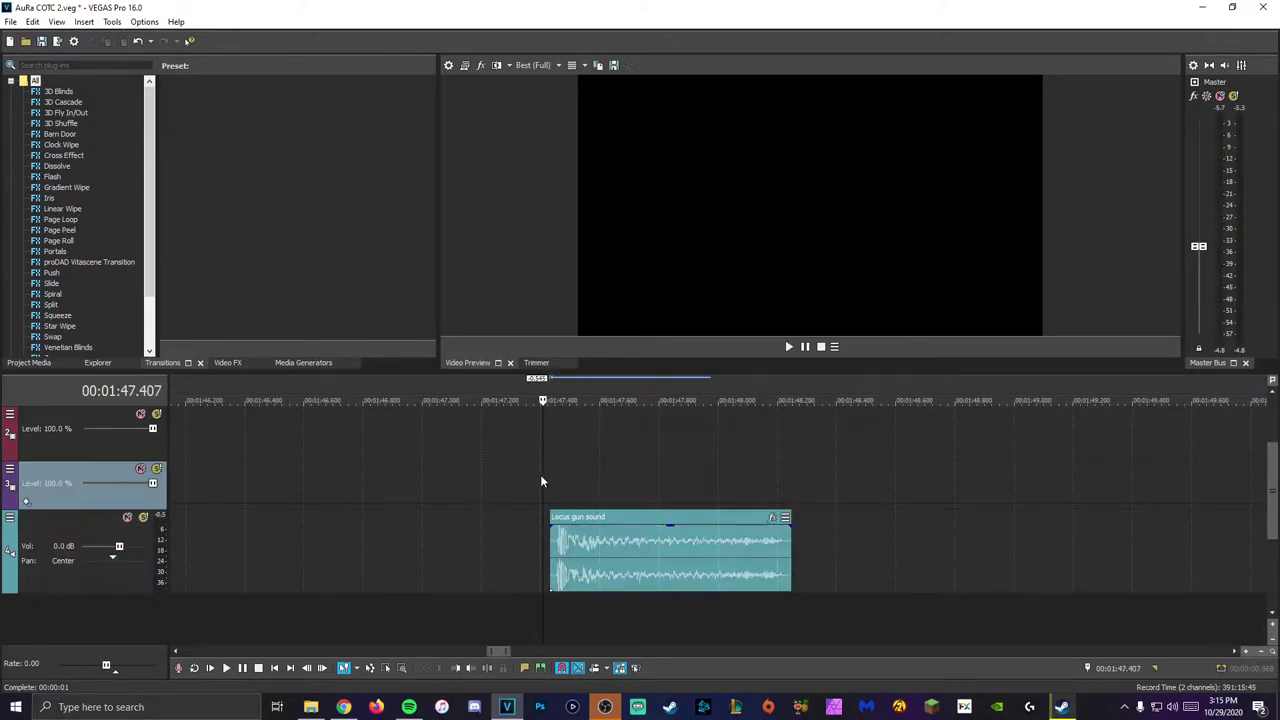
{"action": "scroll", "coordinate": [540, 474], "scroll_direction": "up", "scroll_amount": 5}
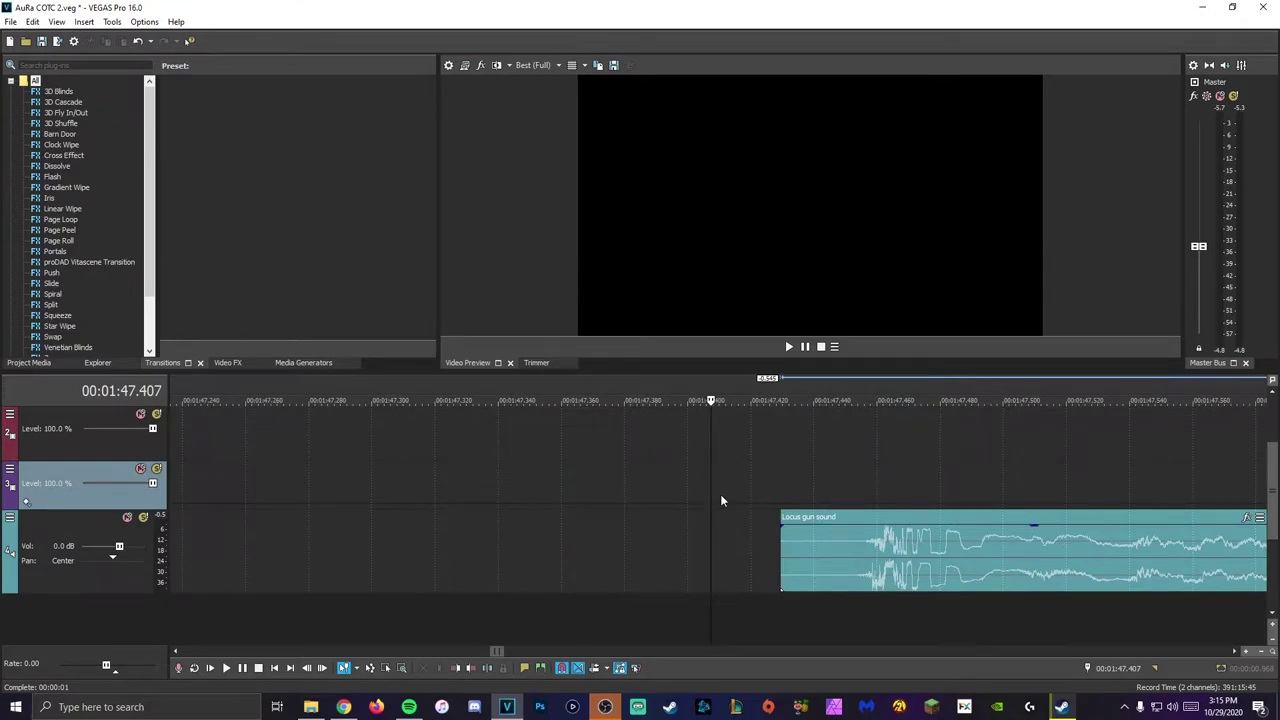
{"action": "left_click", "coordinate": [816, 500]}
{"action": "key", "text": "space"}
{"action": "key", "text": "space"}
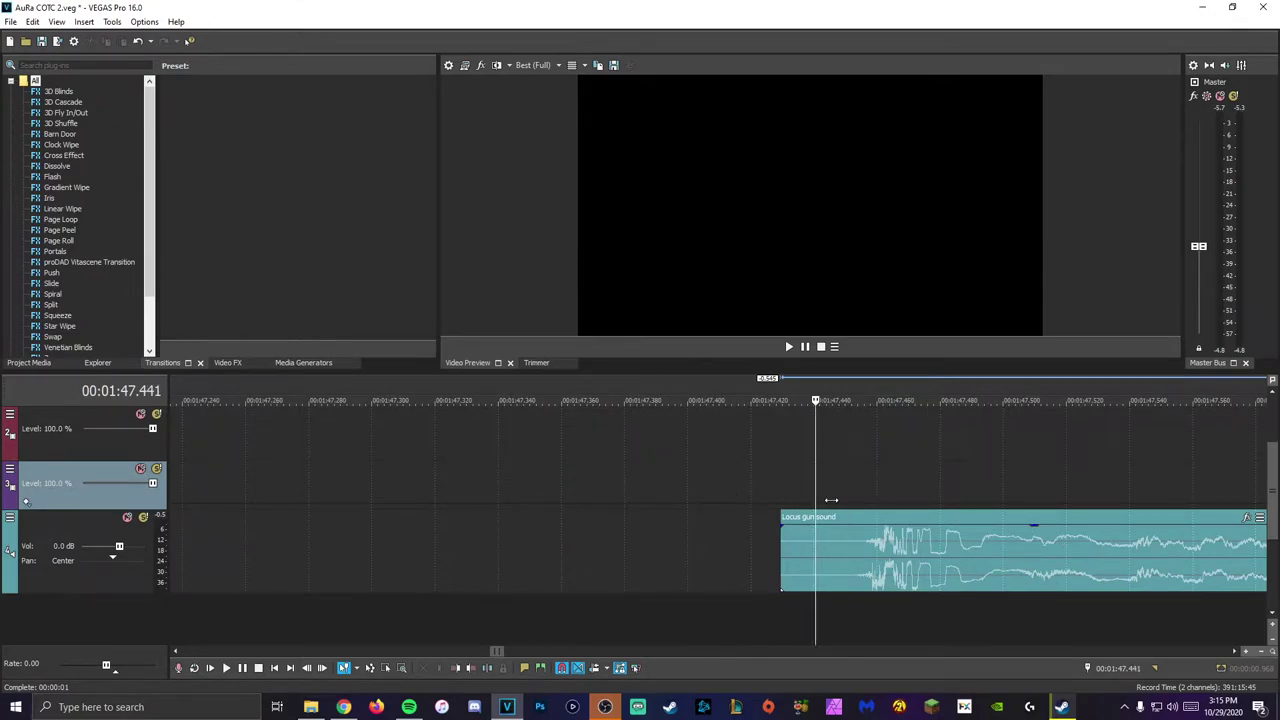
Step: Split the Locus clip at the shot onset and move the trimmed part into place
{"action": "left_click", "coordinate": [800, 555]}
{"action": "key", "text": "s"}
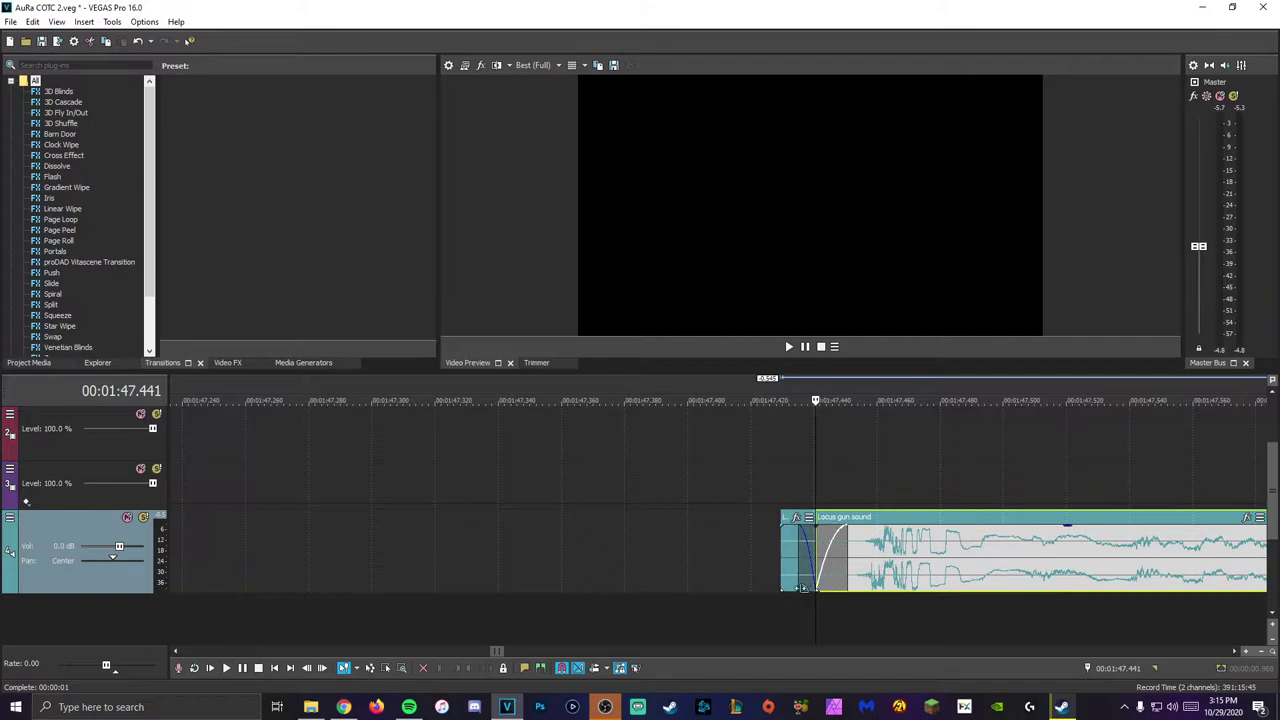
{"action": "right_click", "coordinate": [794, 538]}
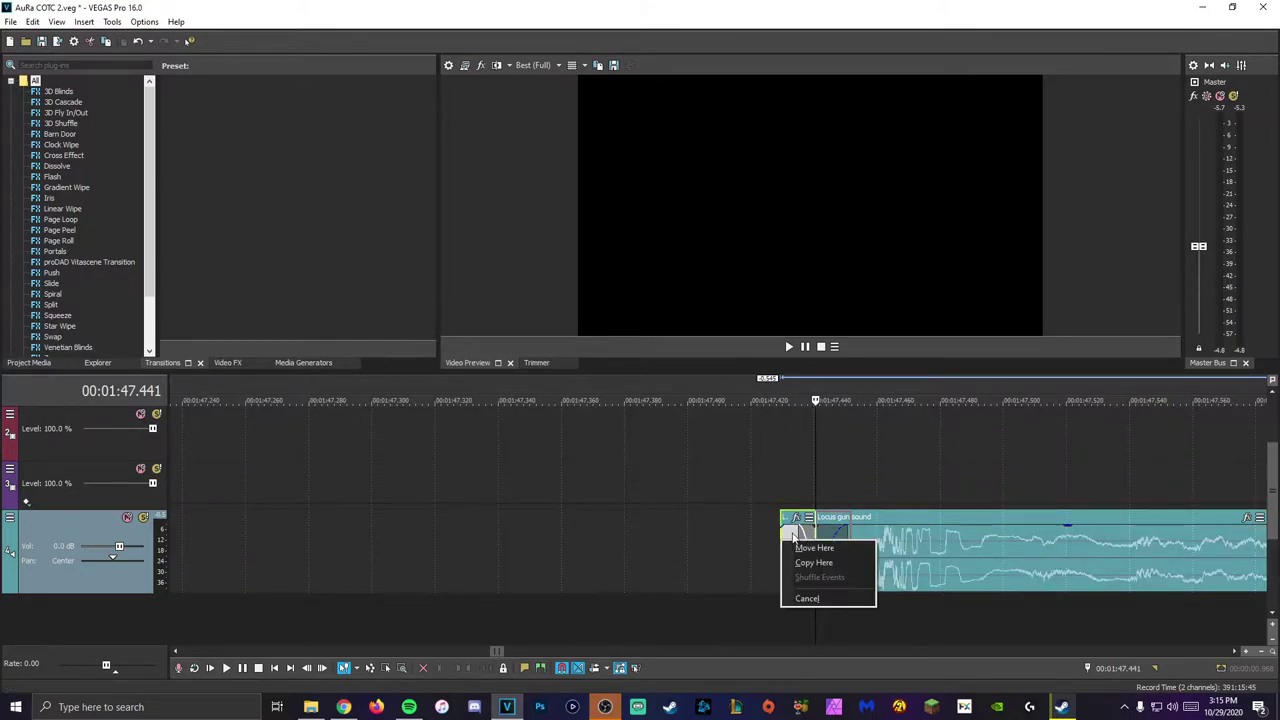
{"action": "right_click", "coordinate": [794, 538]}
{"action": "left_click", "coordinate": [885, 364]}
Step: Play back the trimmed Locus clip, now starting around 1:47.44
{"action": "key", "text": "space"}
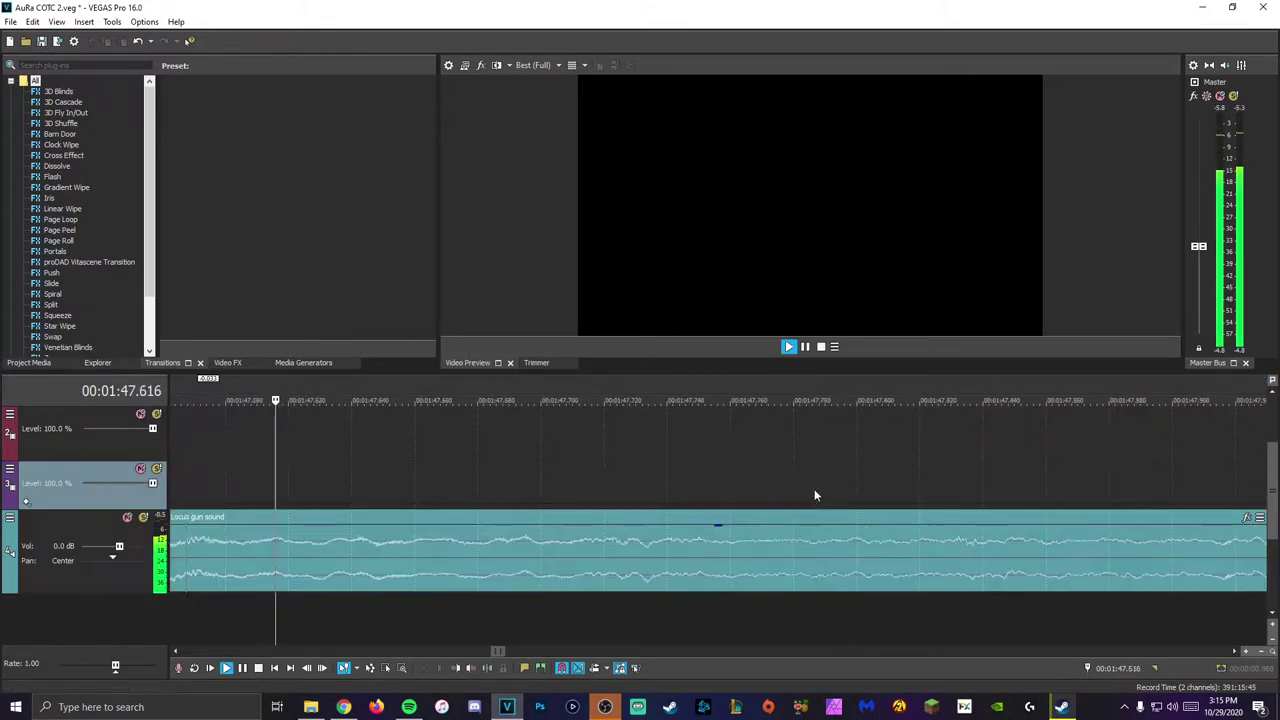
{"action": "key", "text": "space"}
{"action": "scroll", "coordinate": [814, 489], "scroll_direction": "down", "scroll_amount": 5}
{"action": "left_click", "coordinate": [898, 512]}
{"action": "key", "text": "space"}
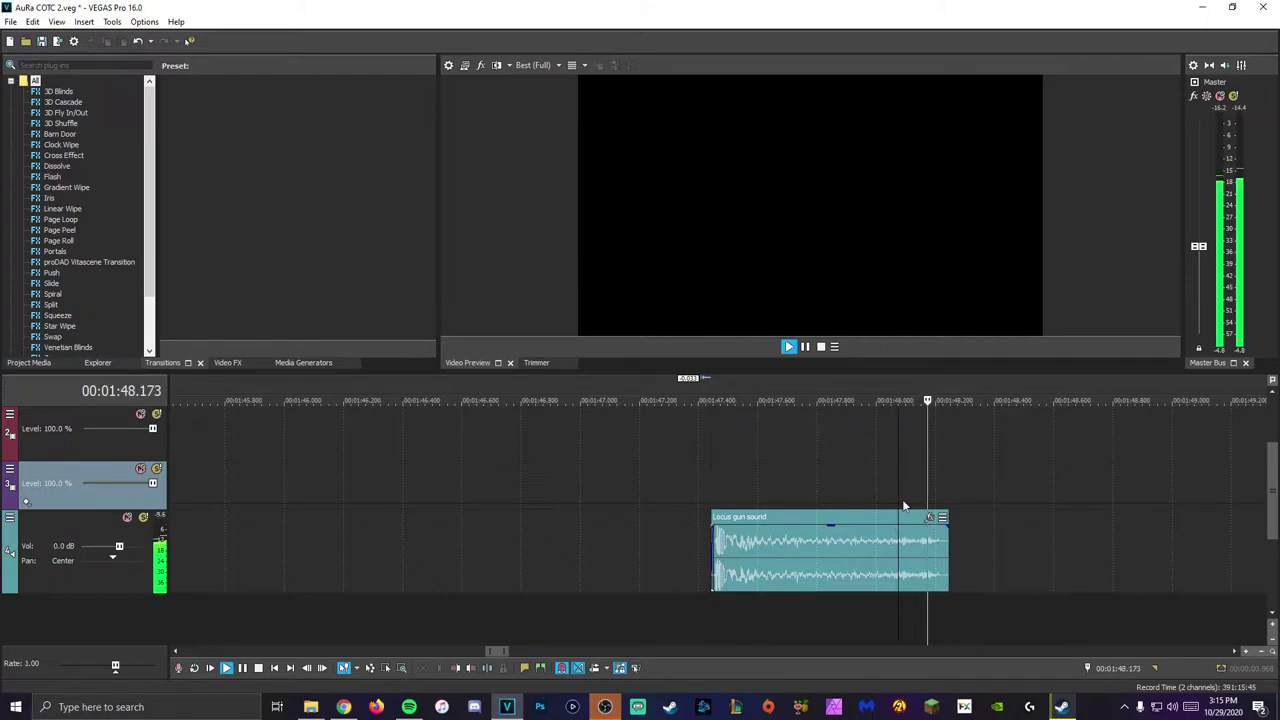
{"action": "key", "text": "space"}
{"action": "left_click", "coordinate": [720, 476]}
{"action": "left_click", "coordinate": [709, 483]}
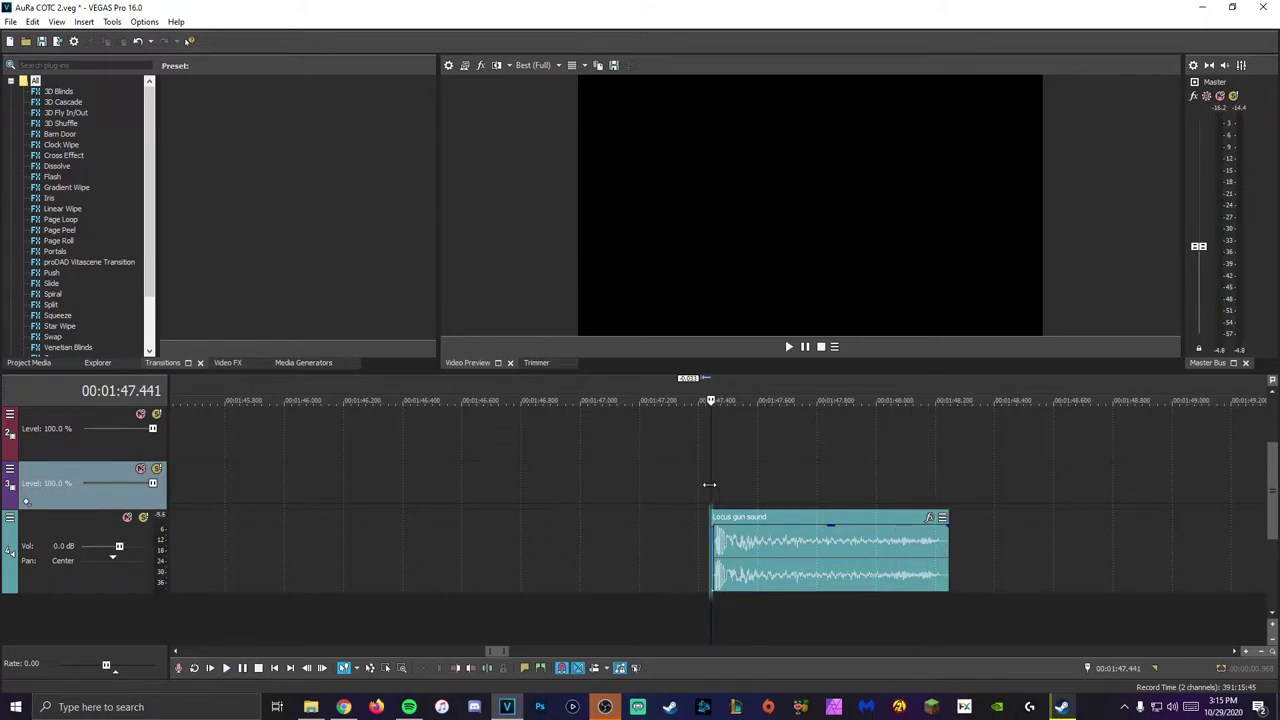
{"action": "scroll", "coordinate": [834, 568], "scroll_direction": "up", "scroll_amount": 3}
Step: Time-stretch the Locus clip to 62.5% speed and preview it
{"action": "scroll", "coordinate": [834, 568], "scroll_direction": "down", "scroll_amount": 3}
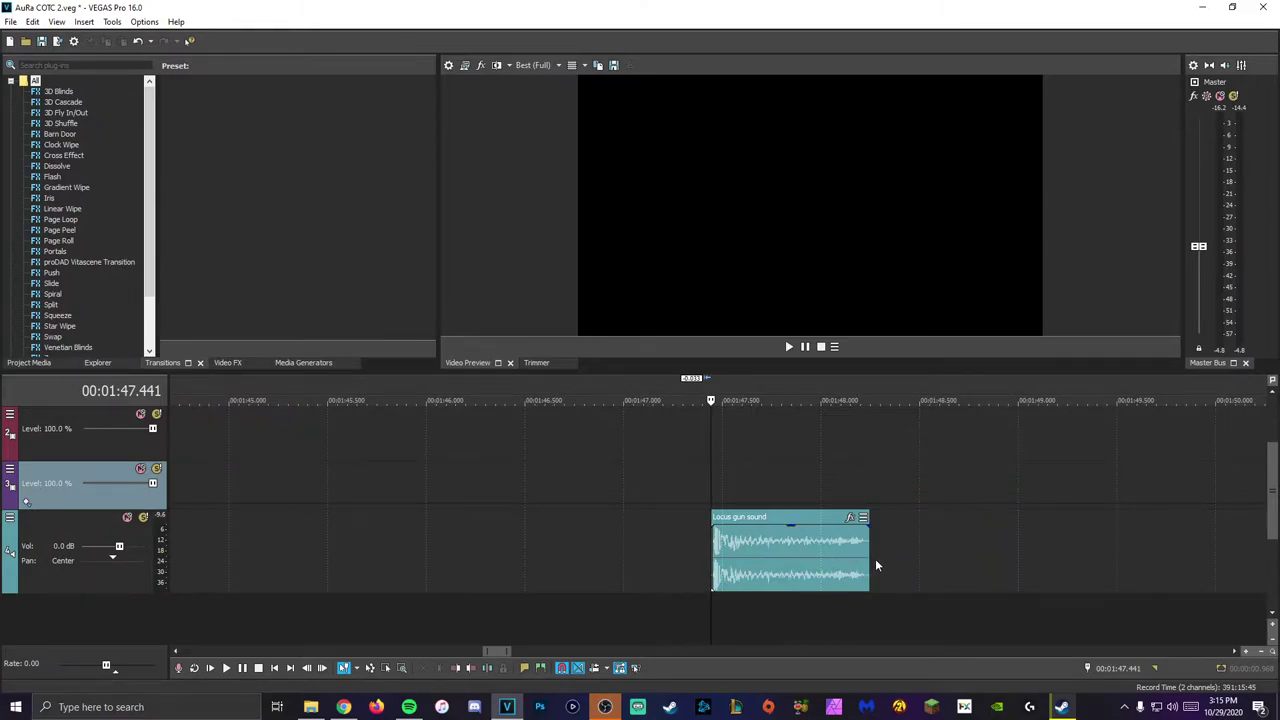
{"action": "left_click_drag", "start_coordinate": [869, 567], "coordinate": [965, 569]}
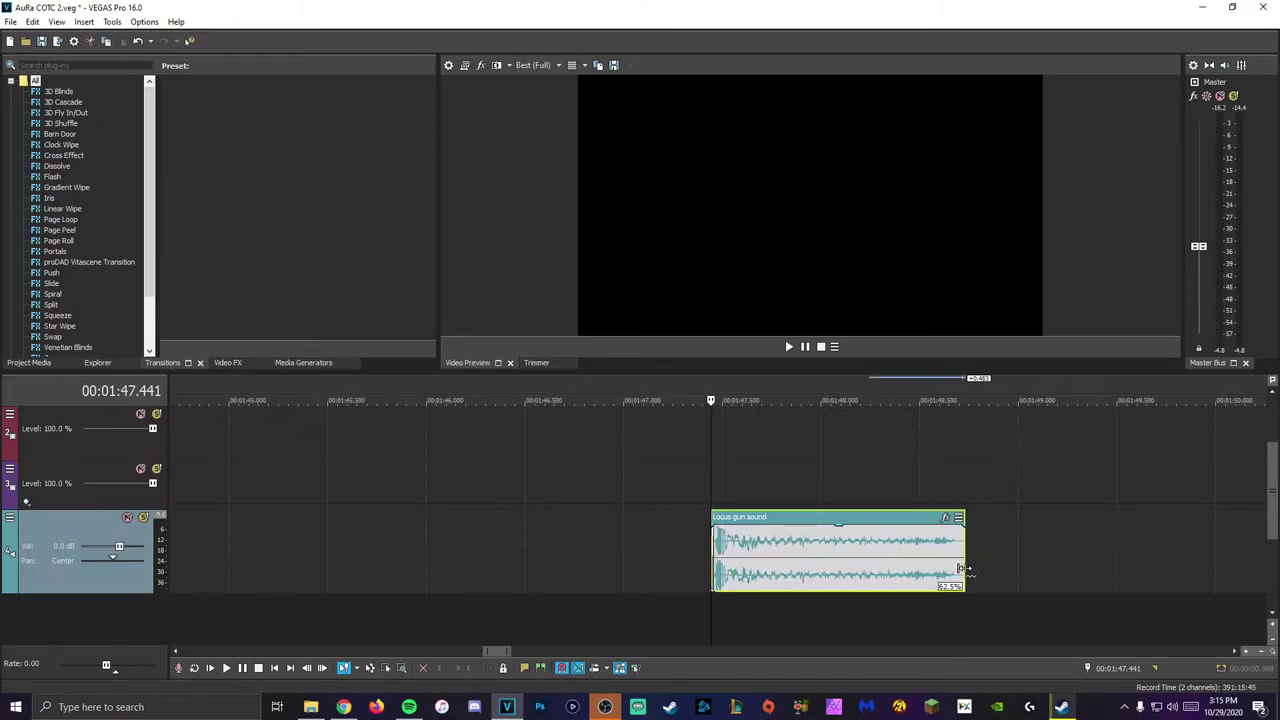
{"action": "key", "text": "space"}
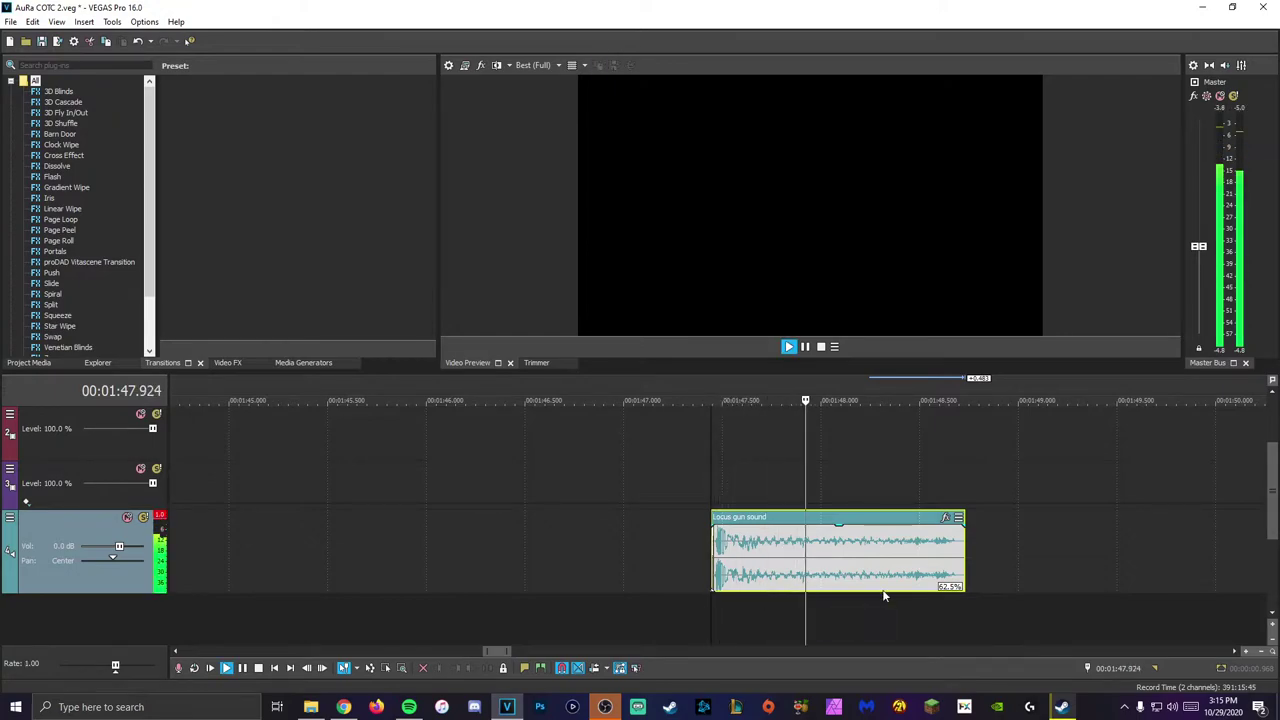
{"action": "key", "text": "space"}
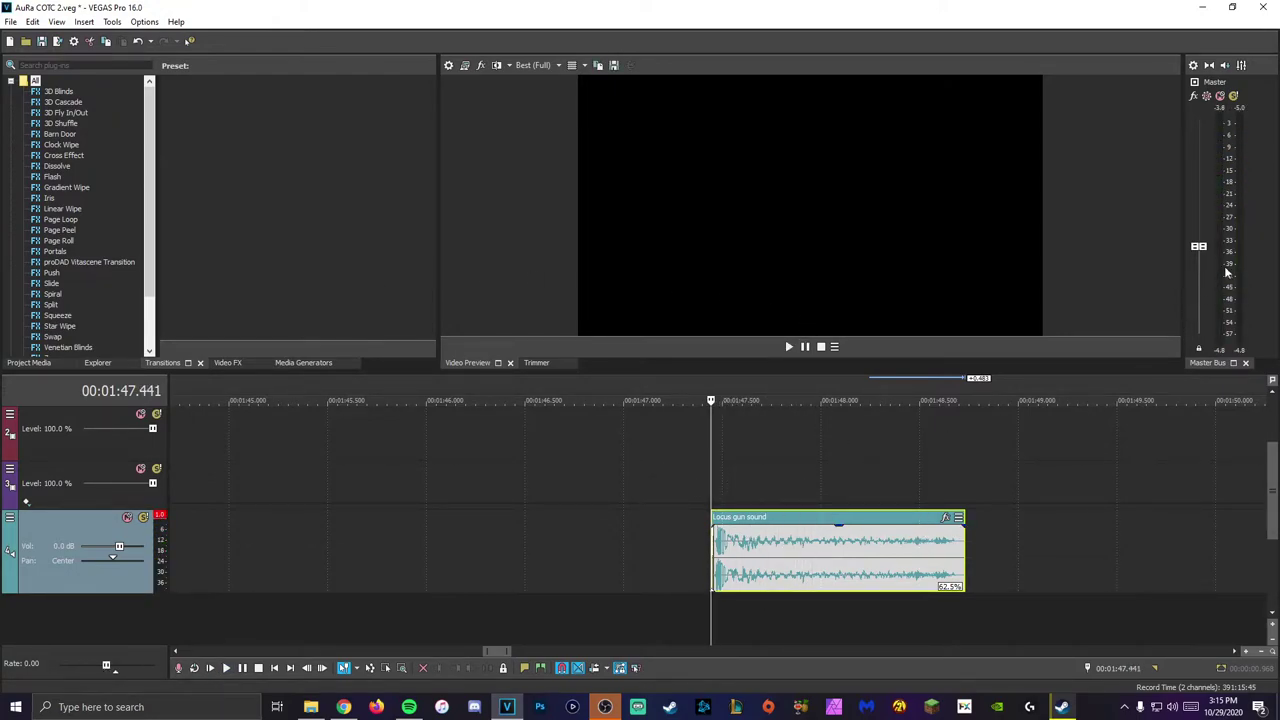
Step: Raise the Master Bus fader to -2.7 and replay the stretched sound
{"action": "left_click_drag", "start_coordinate": [1198, 246], "coordinate": [1198, 228]}
{"action": "key", "text": "space"}
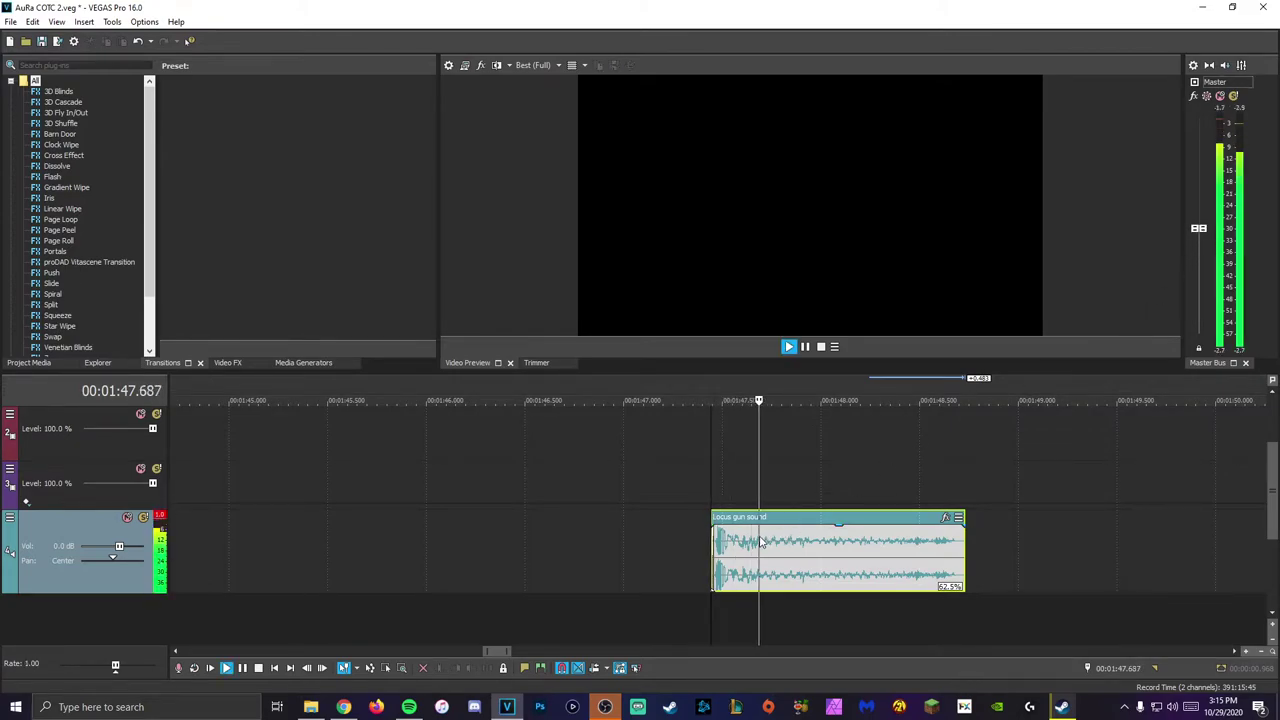
{"action": "key", "text": "space"}
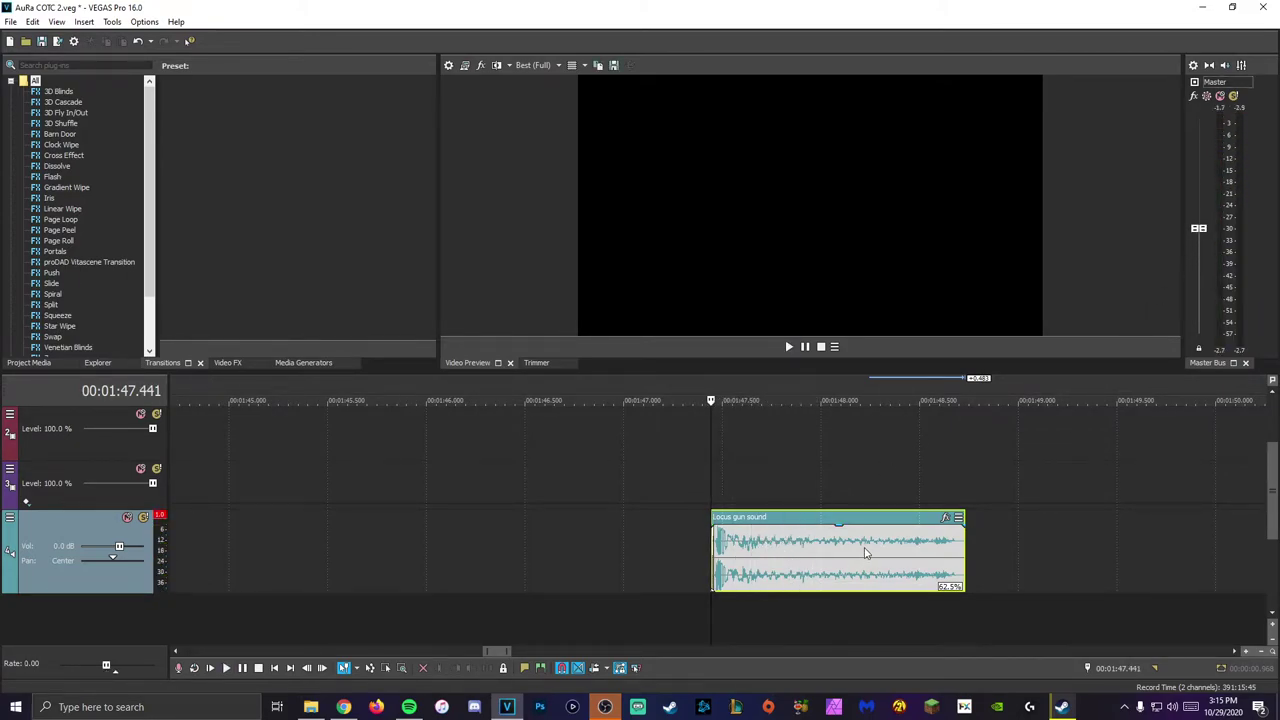
Step: Set the Locus event's stretch method to Classic with Lock to stretch enabled
{"action": "right_click", "coordinate": [808, 570]}
{"action": "right_click", "coordinate": [756, 580]}
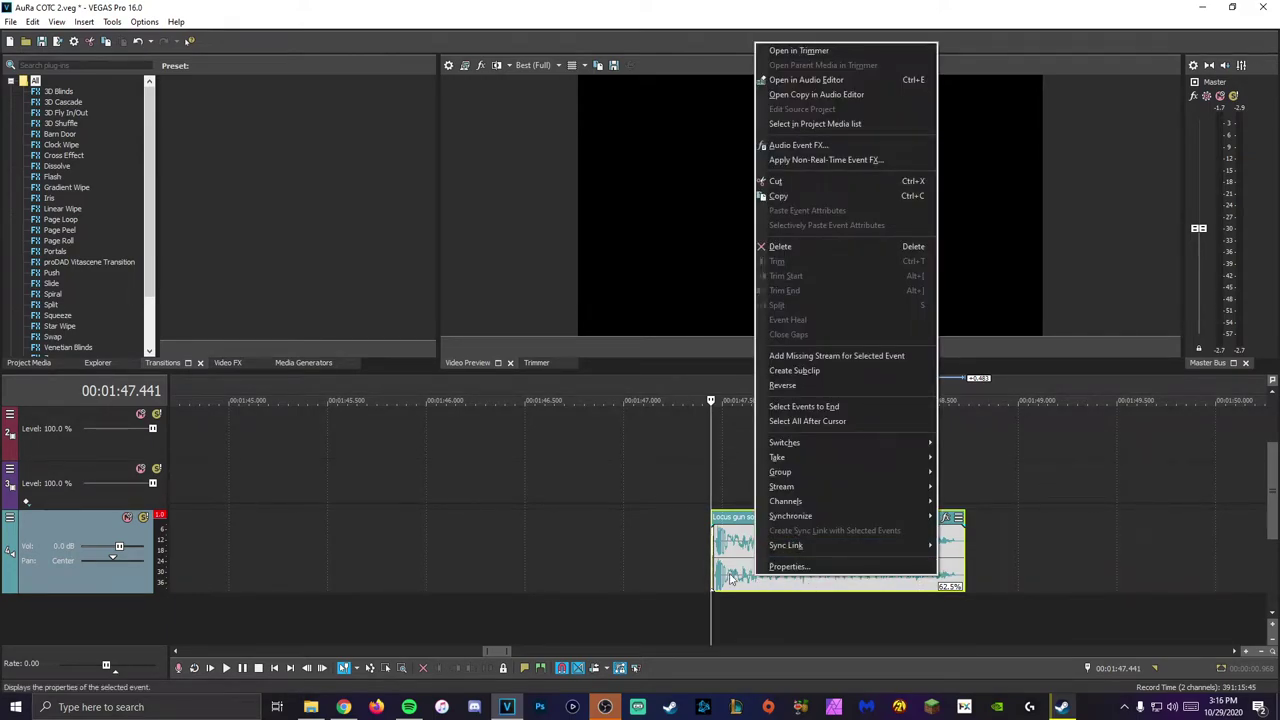
{"action": "left_click", "coordinate": [731, 577]}
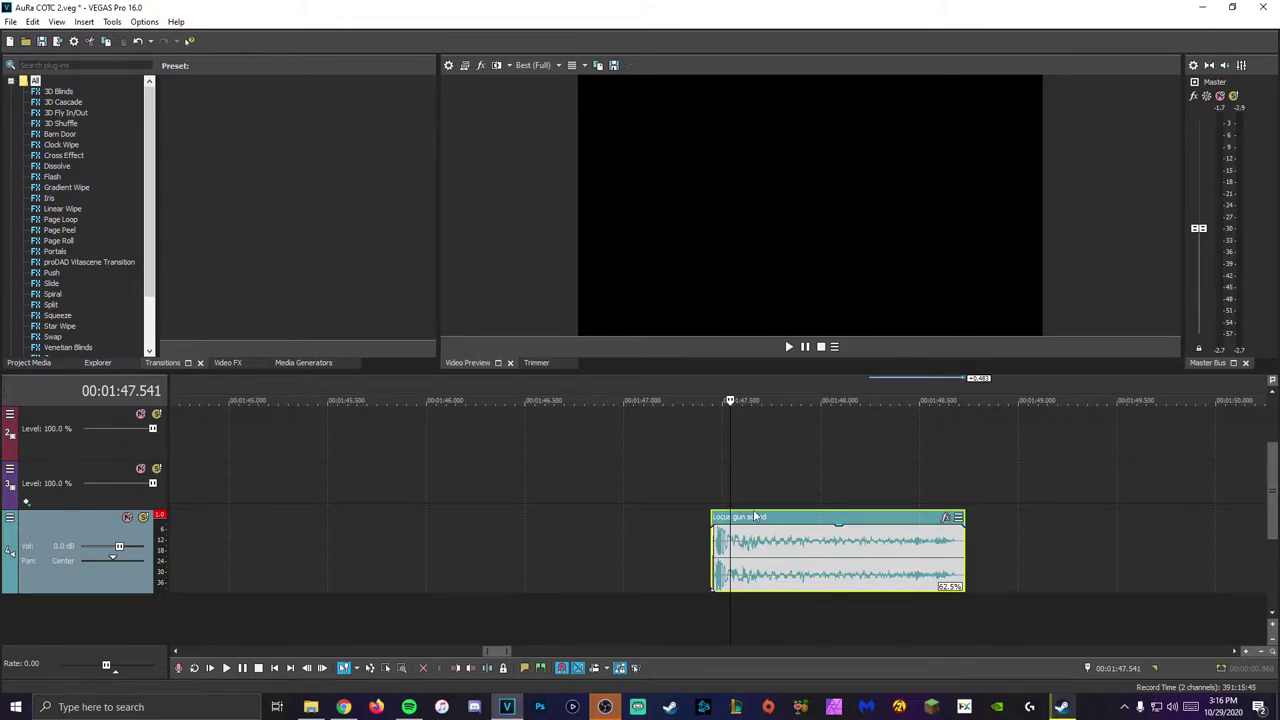
{"action": "right_click", "coordinate": [755, 525]}
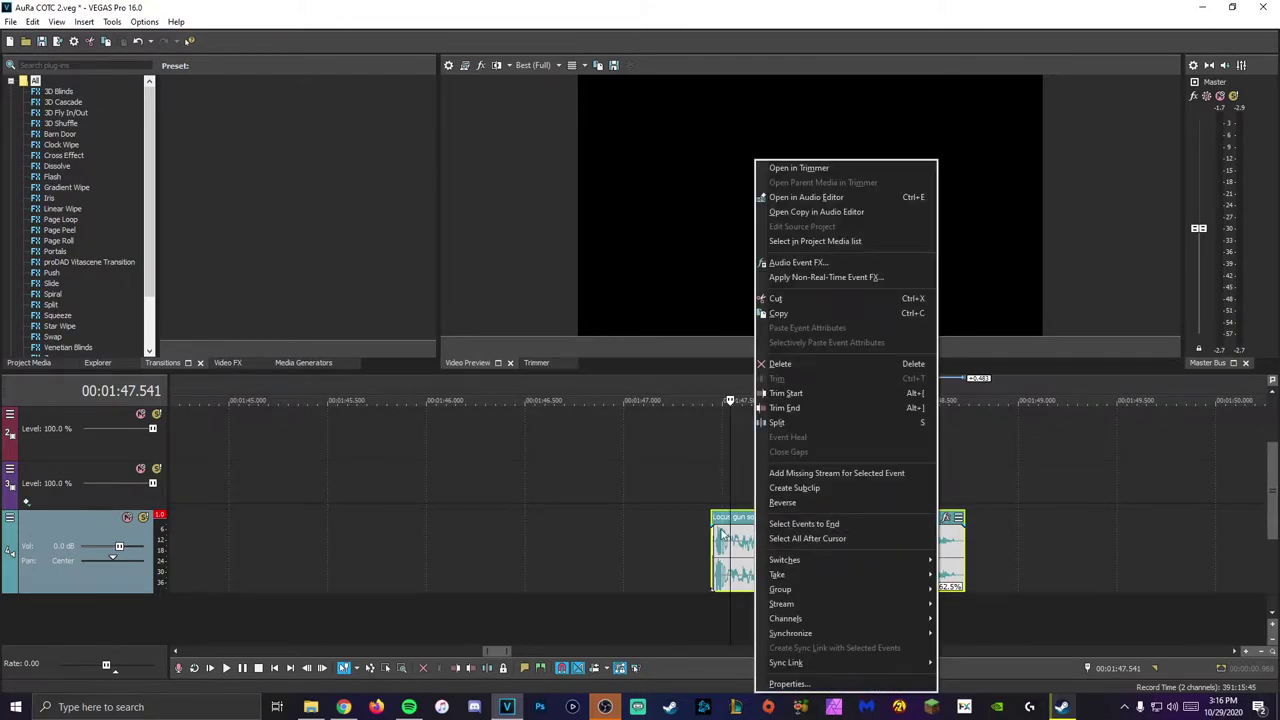
{"action": "left_click", "coordinate": [845, 684]}
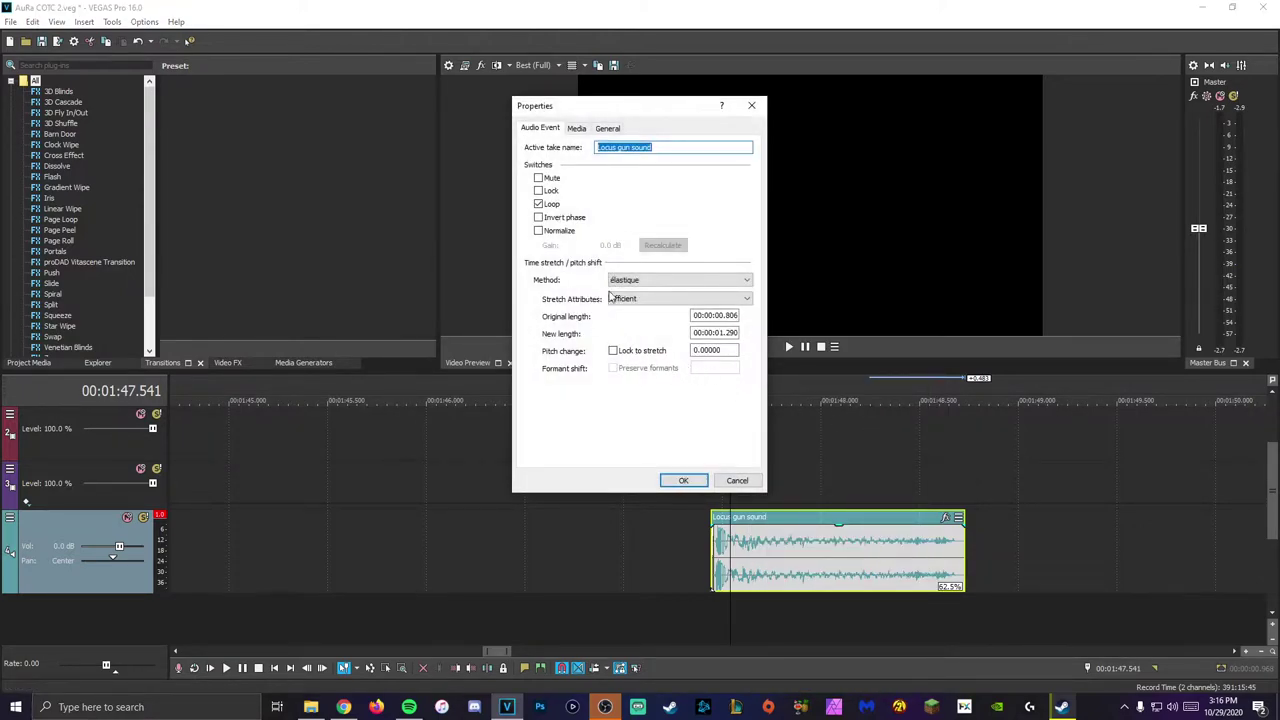
{"action": "left_click", "coordinate": [662, 280]}
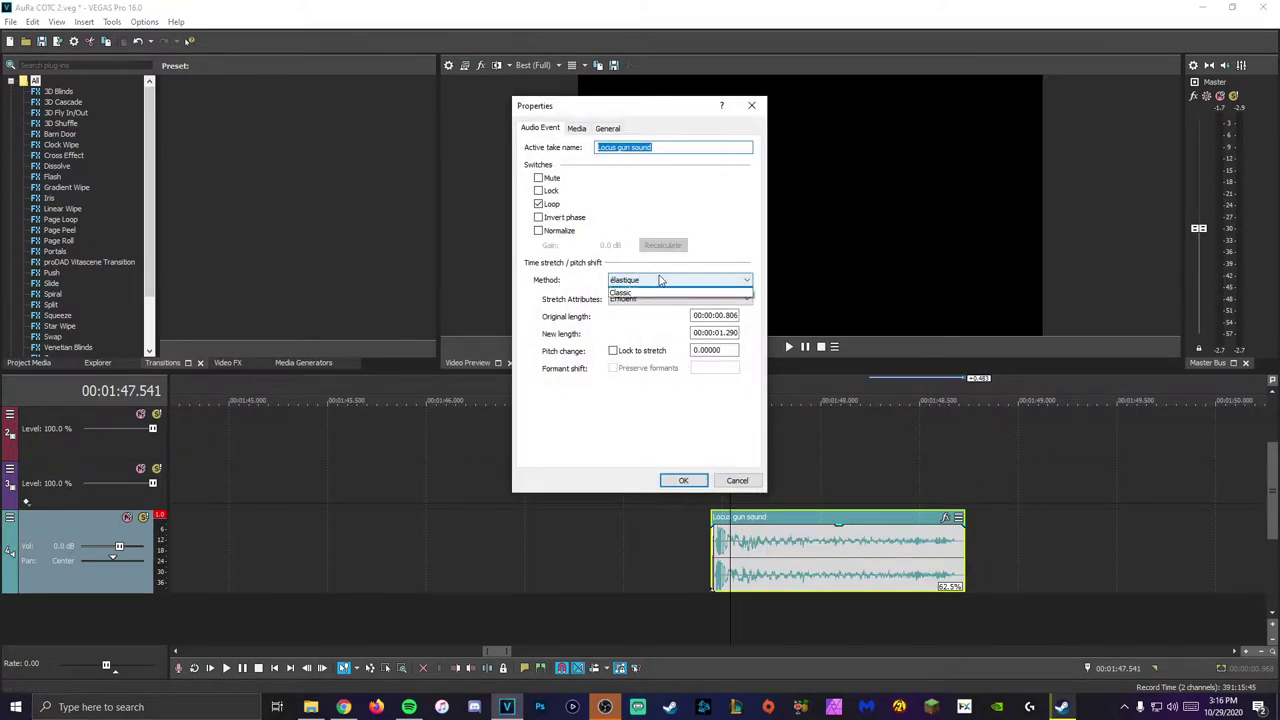
{"action": "left_click", "coordinate": [660, 300]}
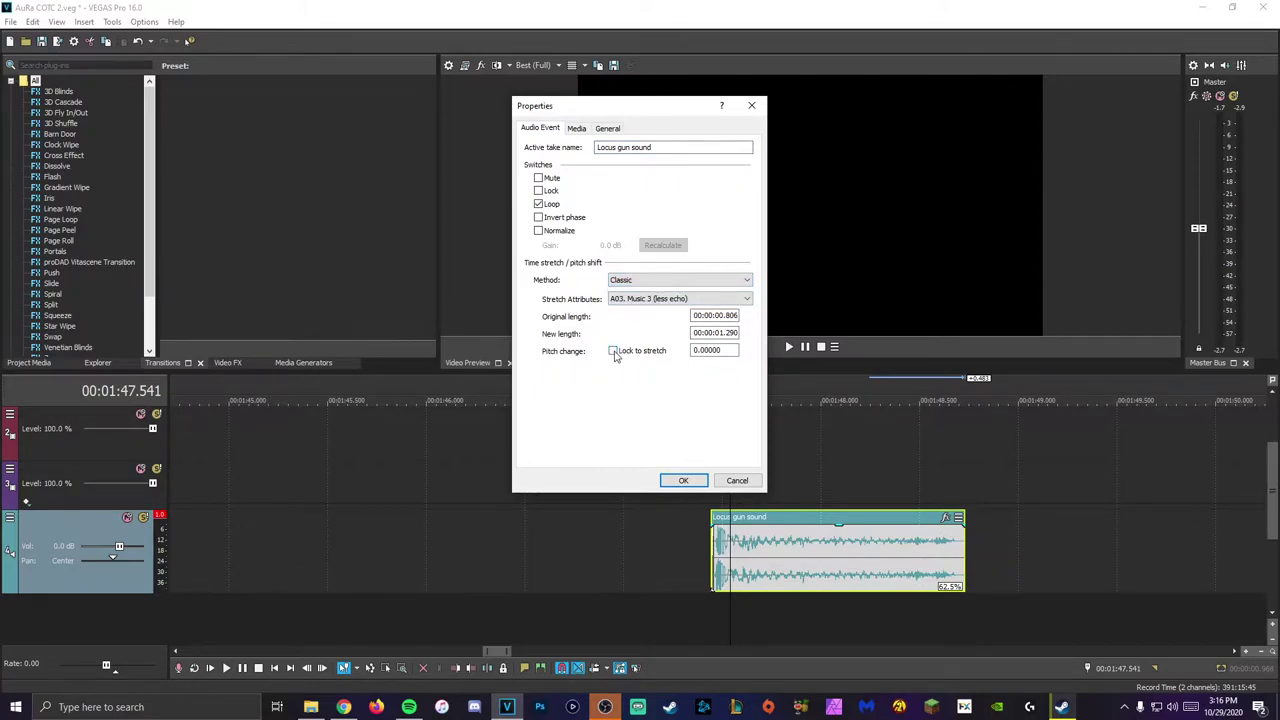
{"action": "left_click", "coordinate": [614, 352]}
{"action": "left_click", "coordinate": [684, 480]}
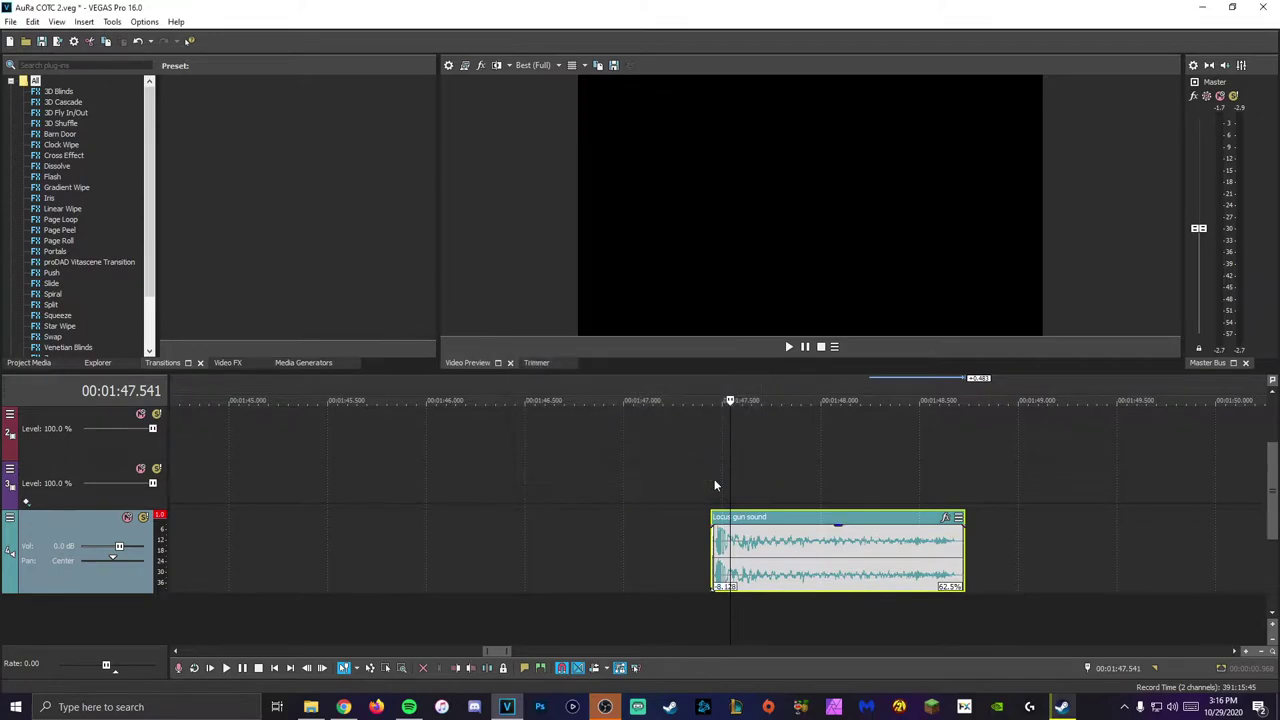
Step: Replay the Classic-stretched Locus clip several times to listen
{"action": "key", "text": "space"}
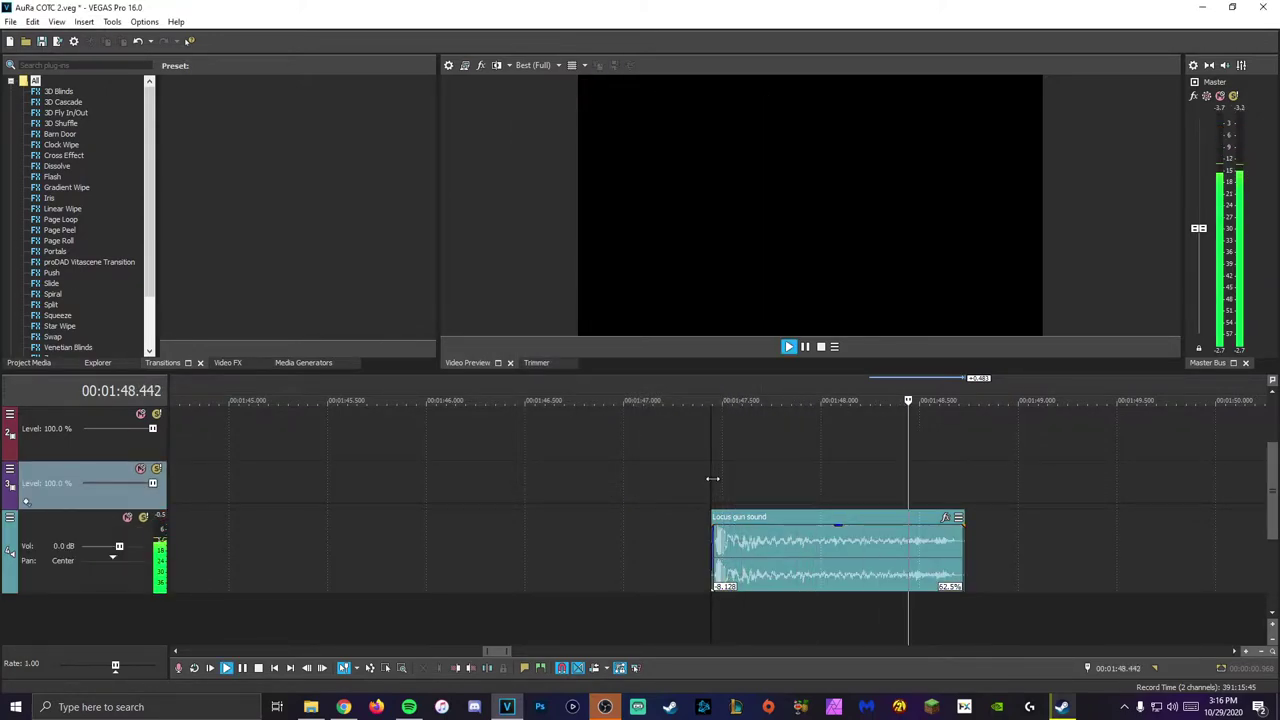
{"action": "key", "text": "space"}
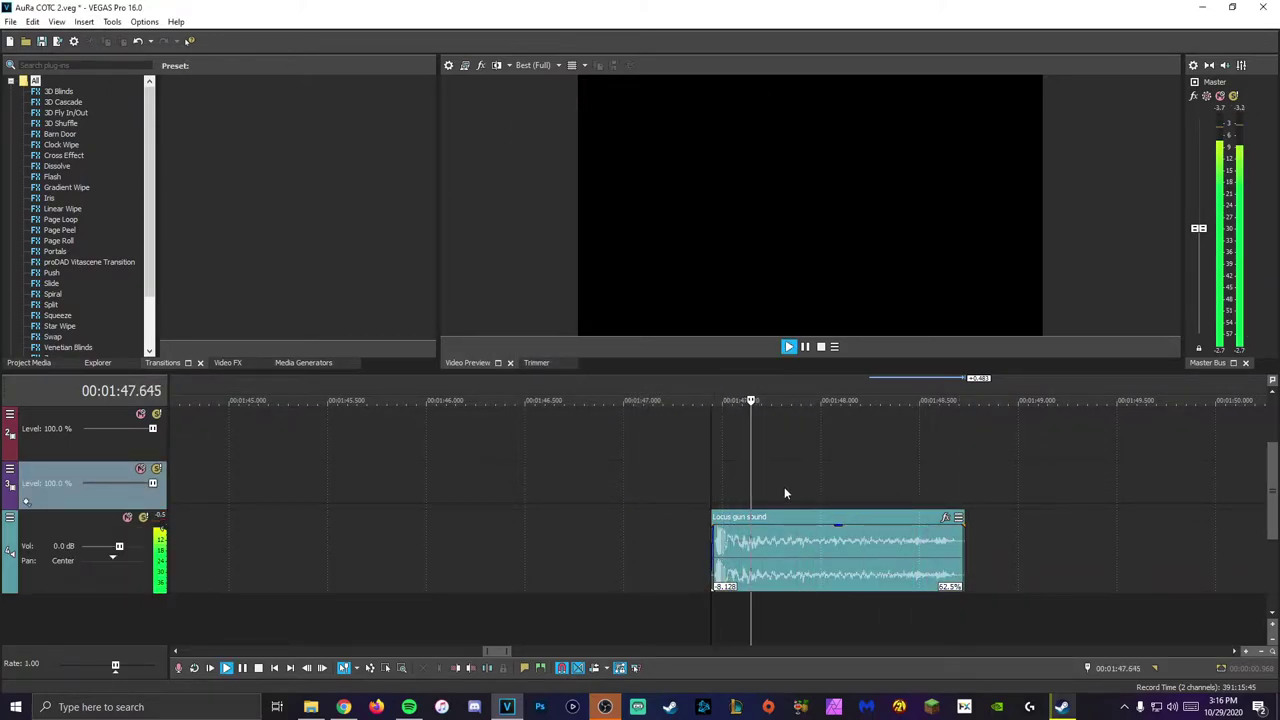
{"action": "key", "text": "space"}
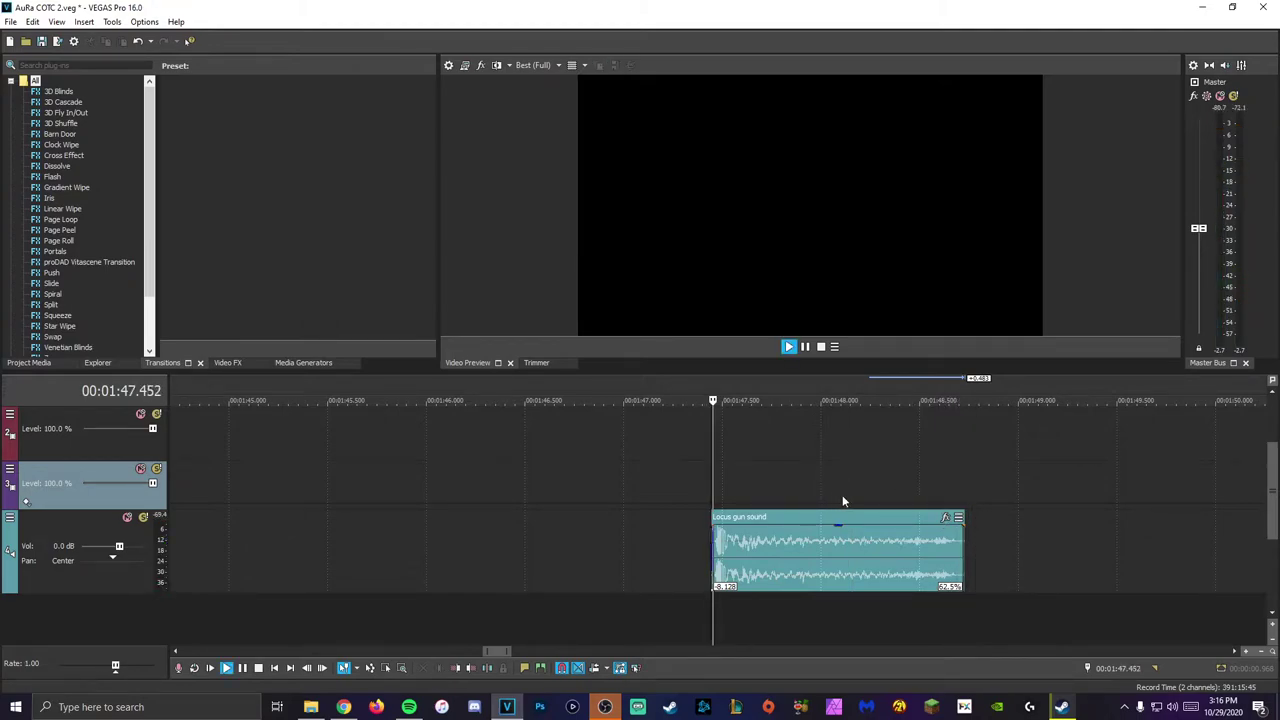
{"action": "key", "text": "space"}
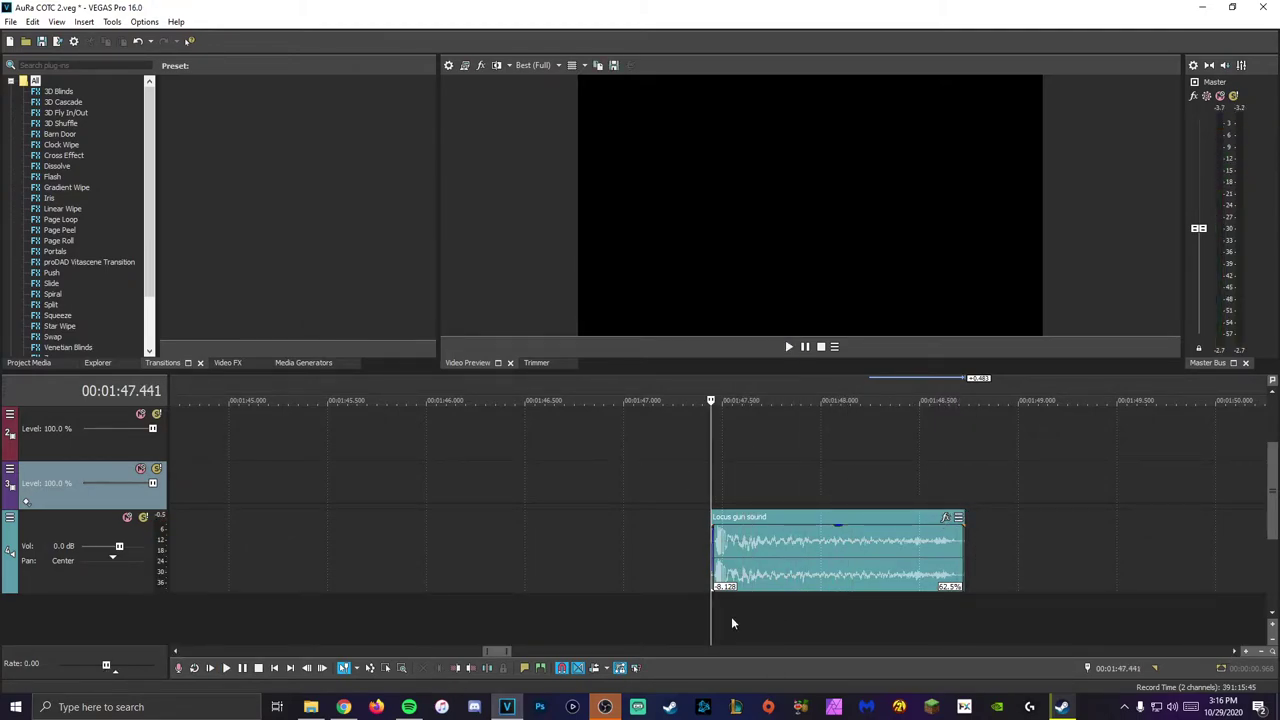
Step: Add a Pitch Shift effect to the Locus clip through Audio Event FX
{"action": "left_click", "coordinate": [832, 568]}
{"action": "right_click", "coordinate": [832, 568]}
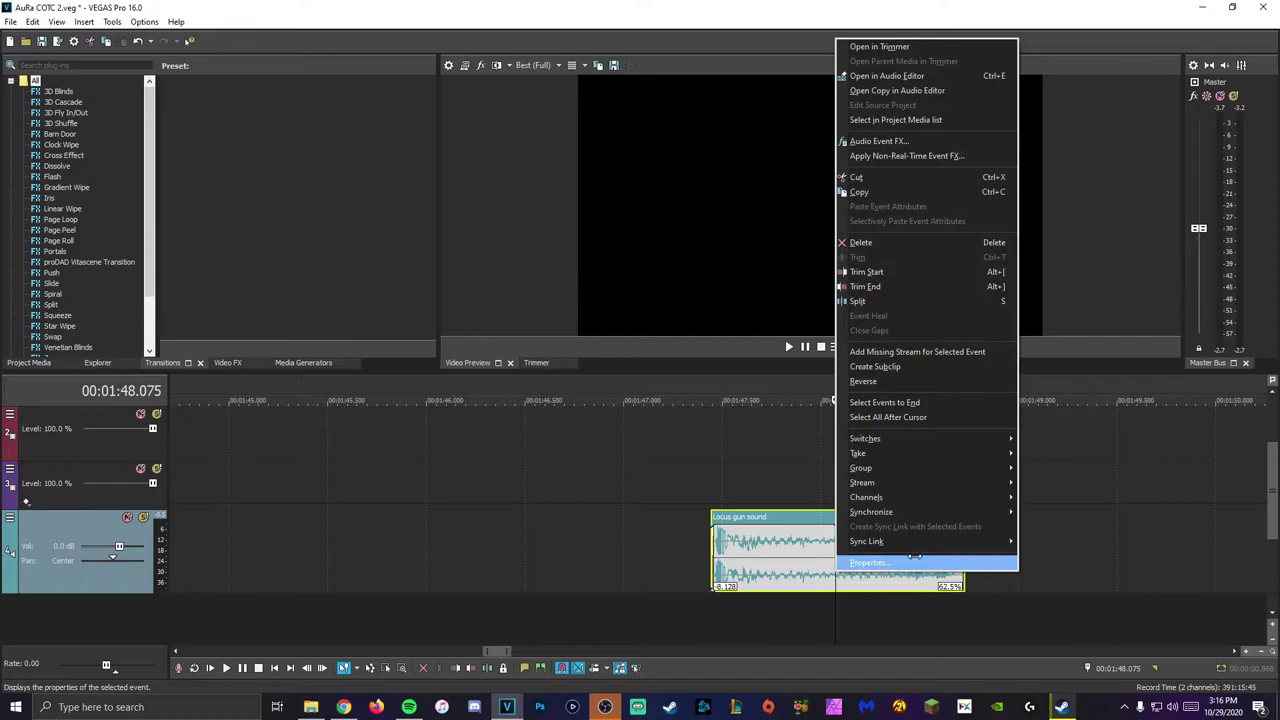
{"action": "right_click", "coordinate": [808, 520]}
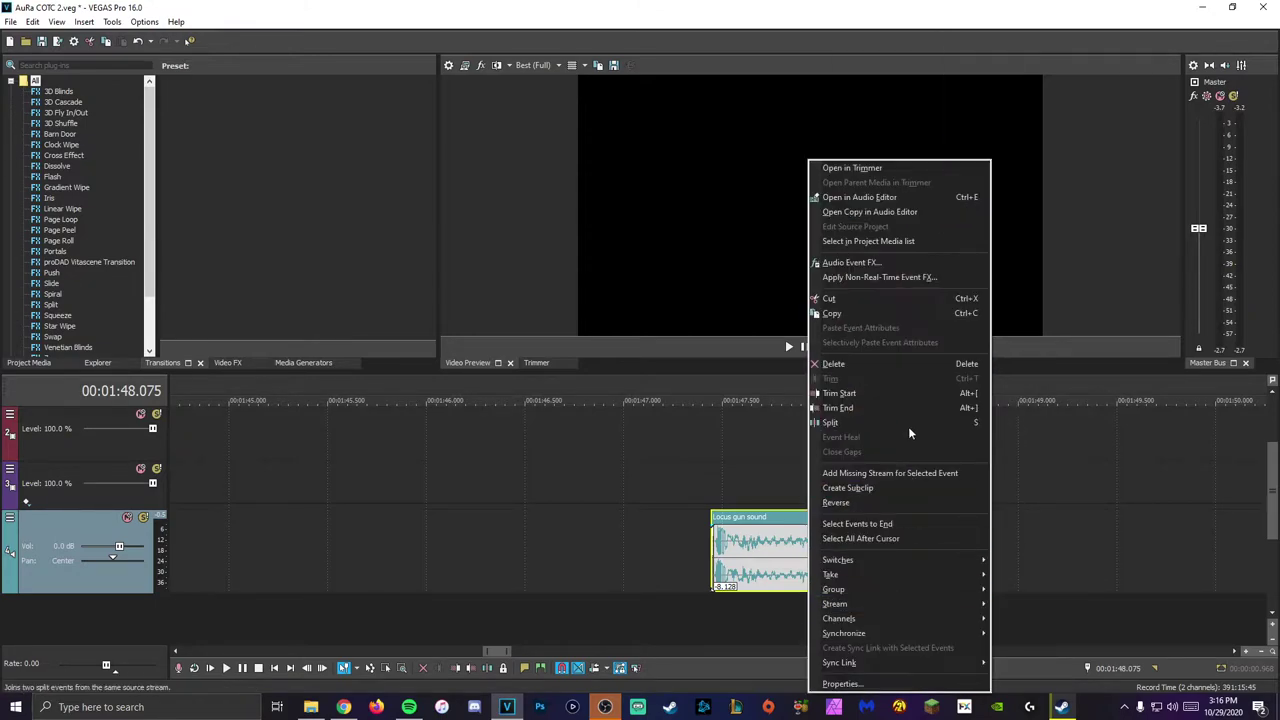
{"action": "left_click", "coordinate": [885, 262]}
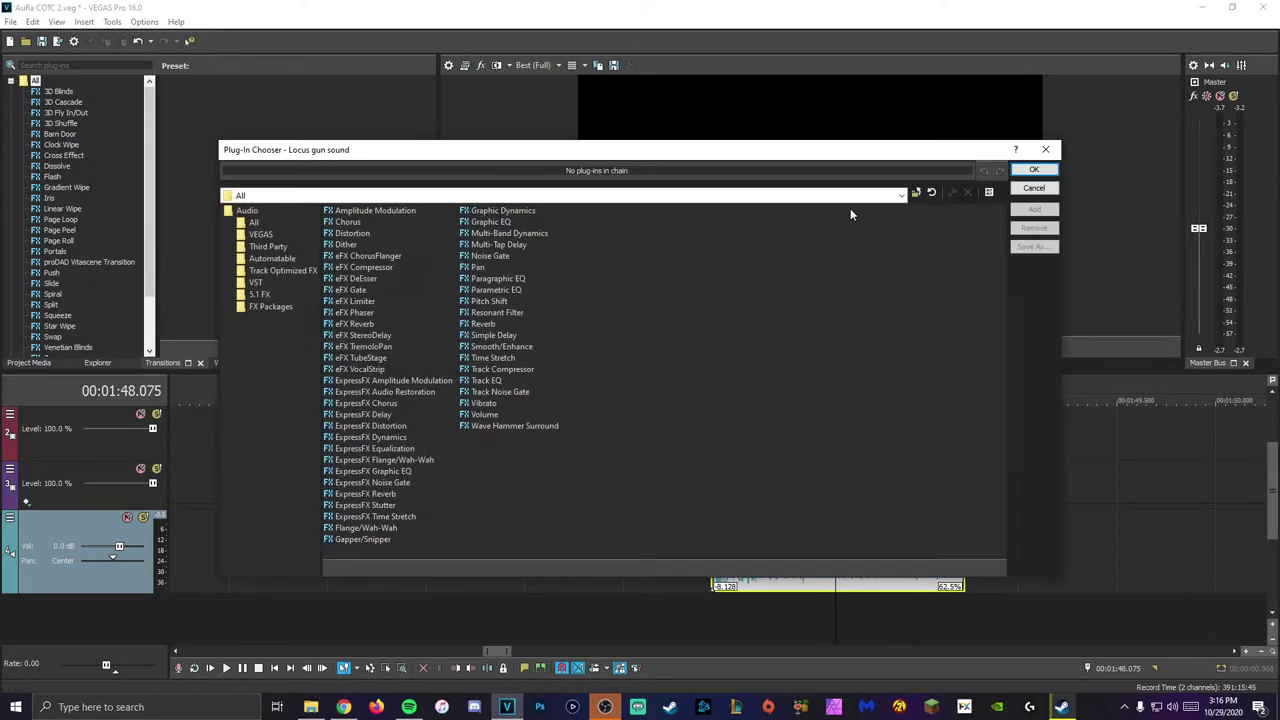
{"action": "left_click", "coordinate": [495, 301]}
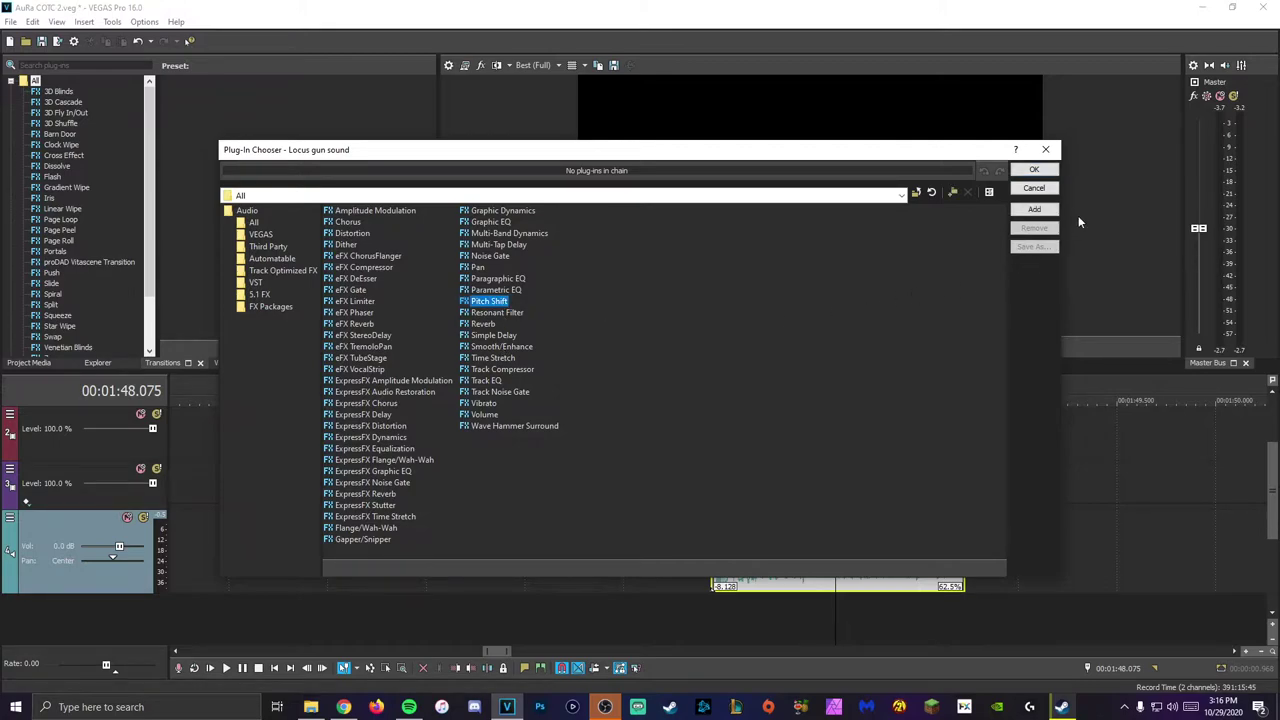
{"action": "left_click", "coordinate": [1034, 209]}
{"action": "left_click", "coordinate": [1034, 169]}
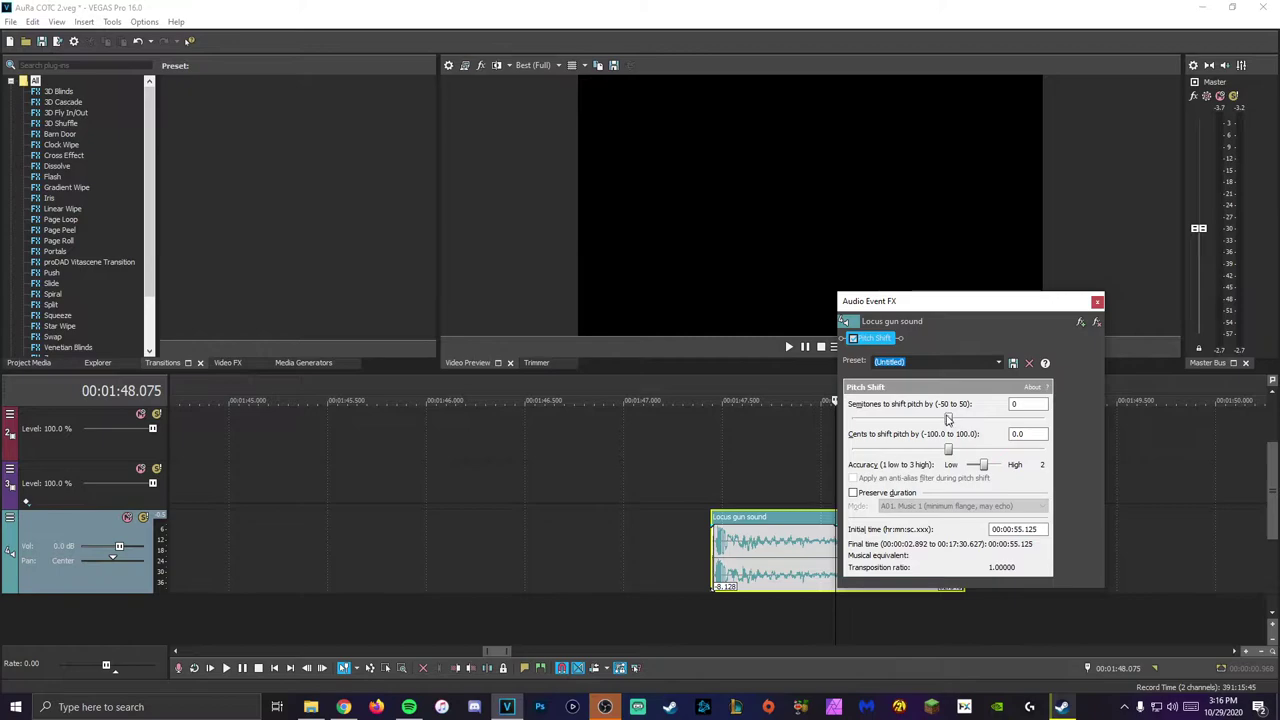
Step: Lower the Pitch Shift by a few semitones and preview the result
{"action": "left_click_drag", "start_coordinate": [947, 418], "coordinate": [942, 454]}
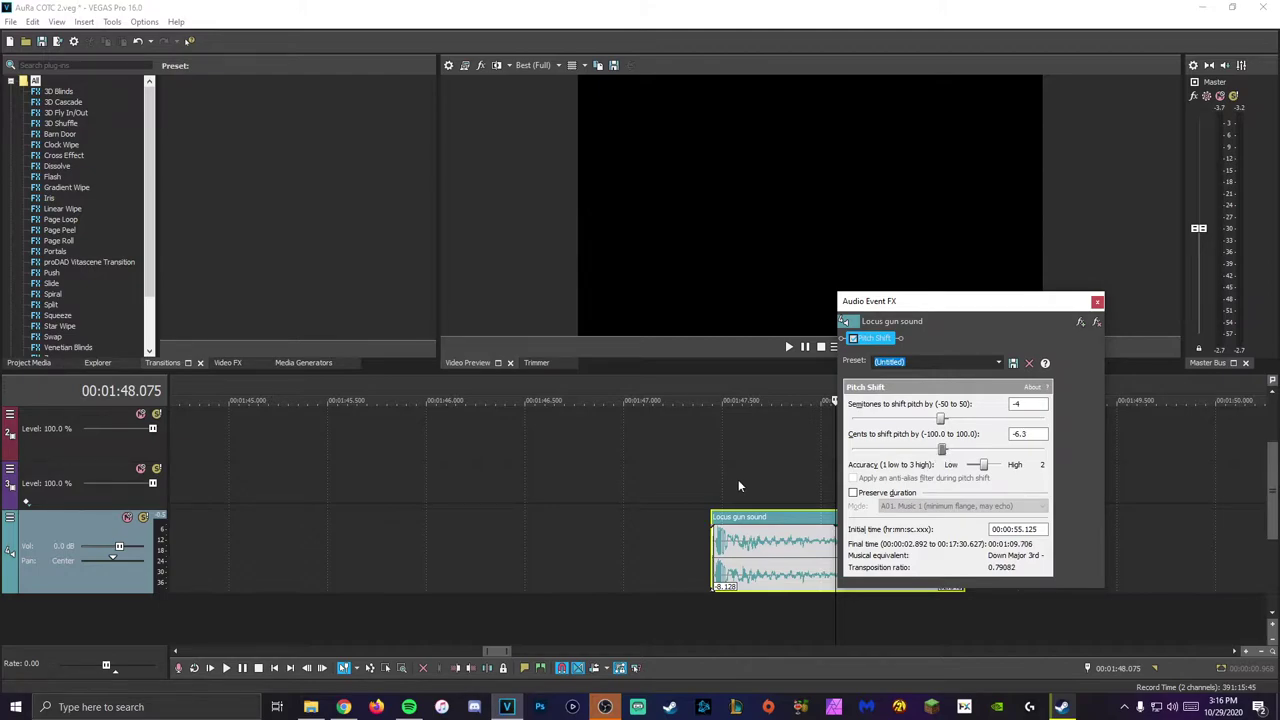
{"action": "left_click", "coordinate": [696, 479]}
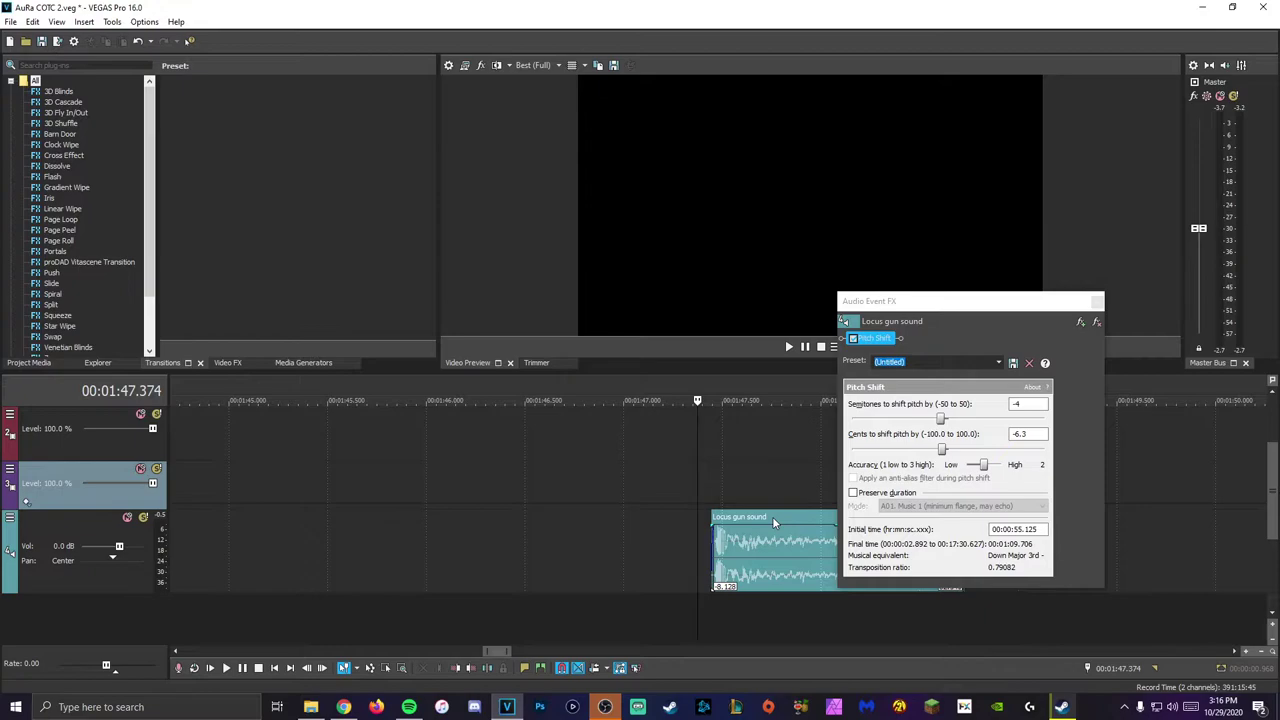
{"action": "key", "text": "space"}
{"action": "key", "text": "space"}
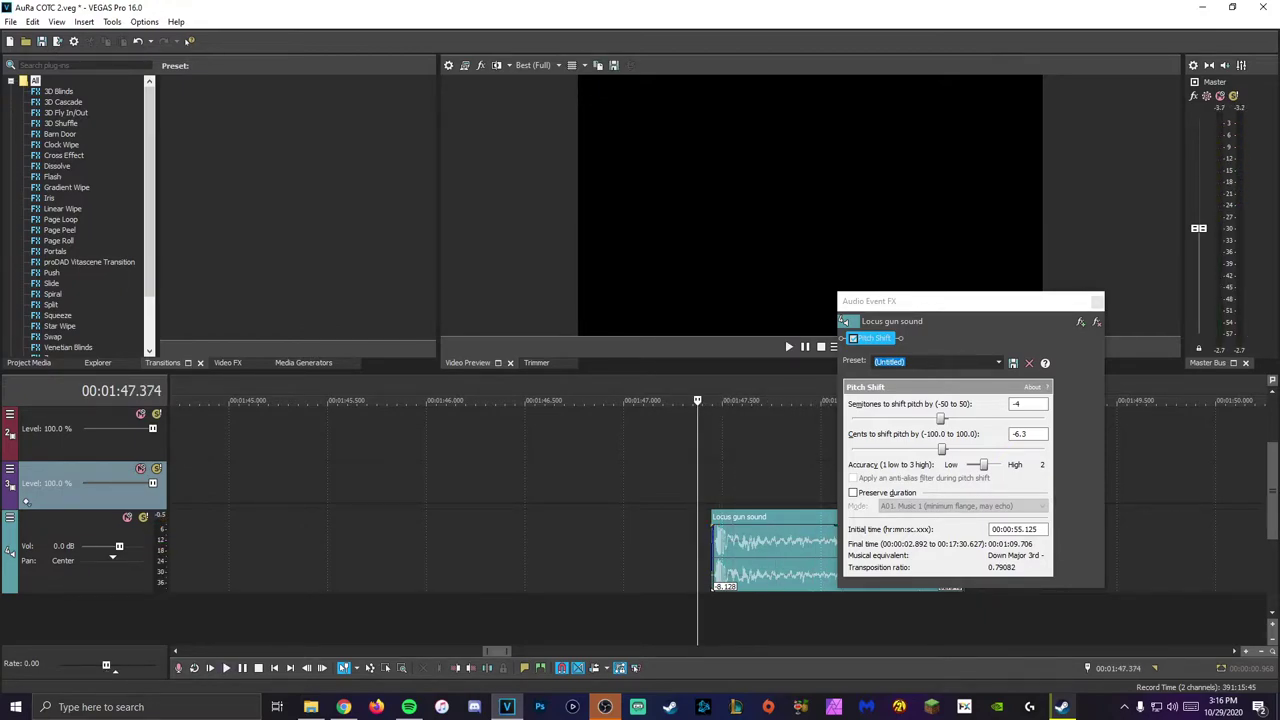
{"action": "left_click", "coordinate": [1097, 300]}
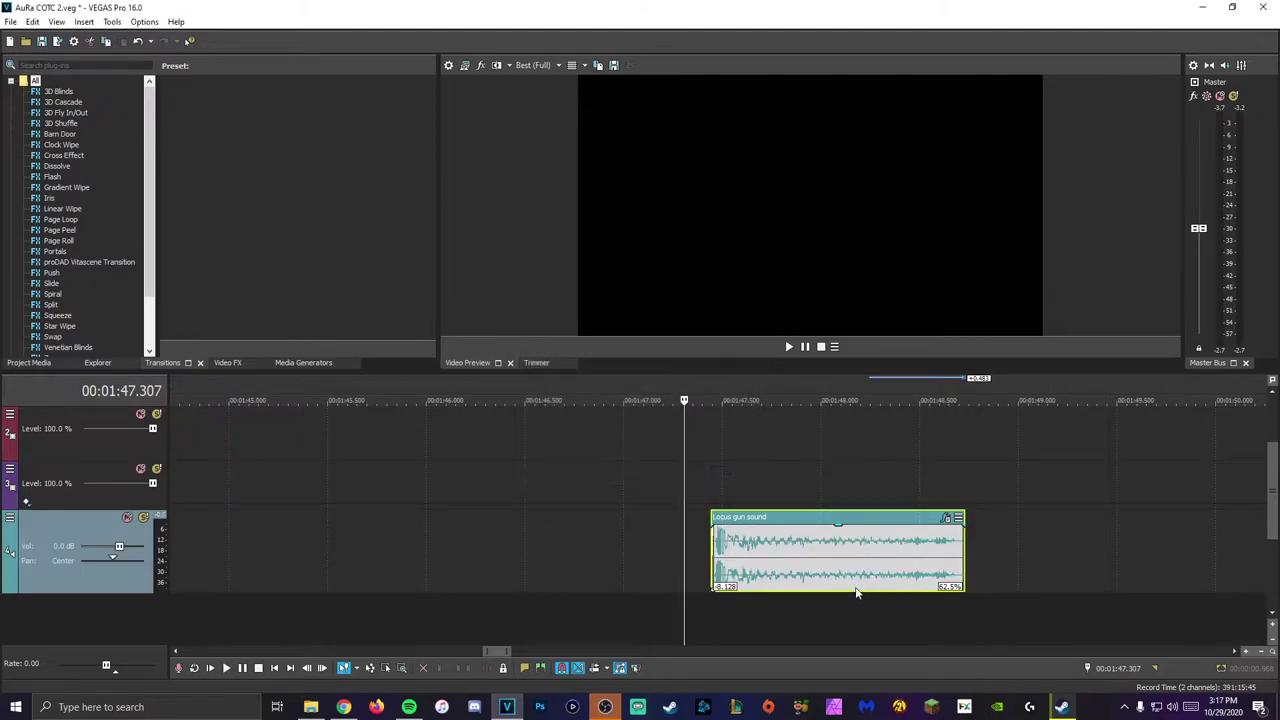
Step: Reopen the Pitch Shift settings and set Semitones to -2
{"action": "right_click", "coordinate": [857, 593]}
{"action": "left_click", "coordinate": [1010, 140]}
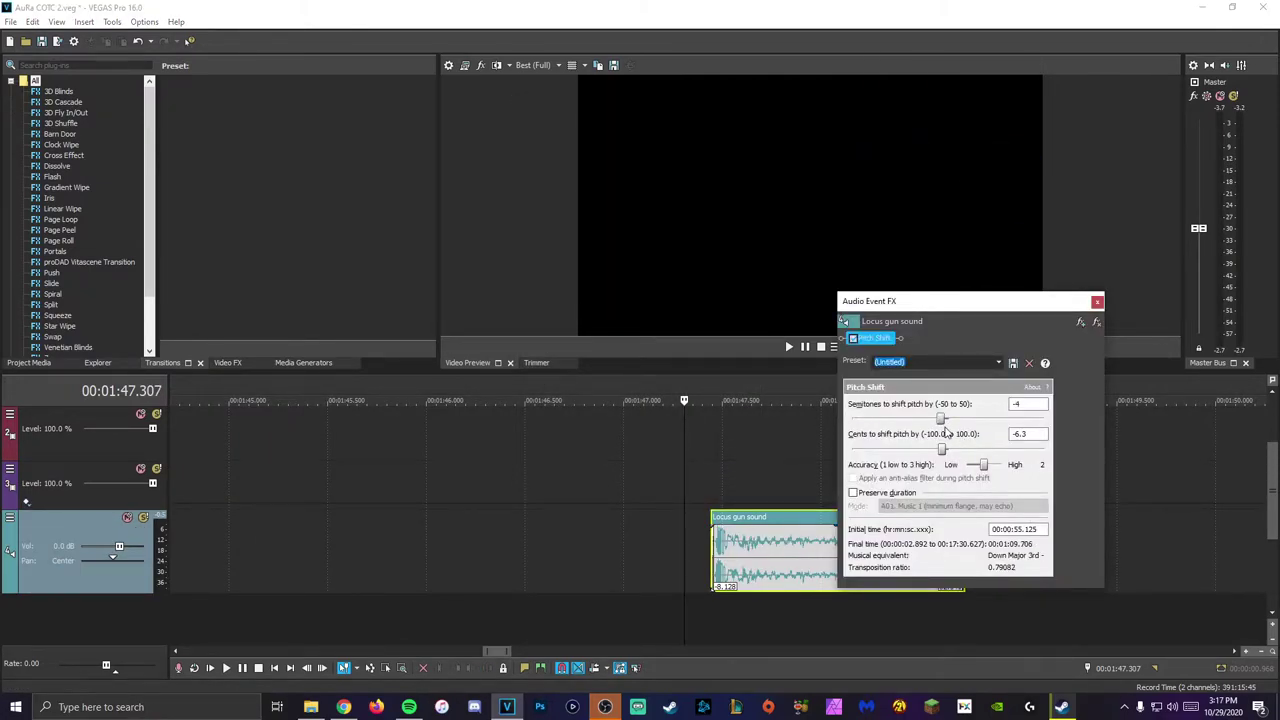
{"action": "left_click_drag", "start_coordinate": [948, 435], "coordinate": [952, 433]}
{"action": "scroll", "coordinate": [952, 433], "scroll_direction": "down", "scroll_amount": 1}
{"action": "key", "text": "Tab"}
{"action": "type", "text": "5"}
{"action": "key", "text": "Tab"}
Step: Close the effect window and play back the pitch-shifted Locus clip
{"action": "left_click", "coordinate": [1097, 302]}
{"action": "left_click", "coordinate": [721, 478]}
{"action": "key", "text": "space"}
{"action": "left_click", "coordinate": [650, 485]}
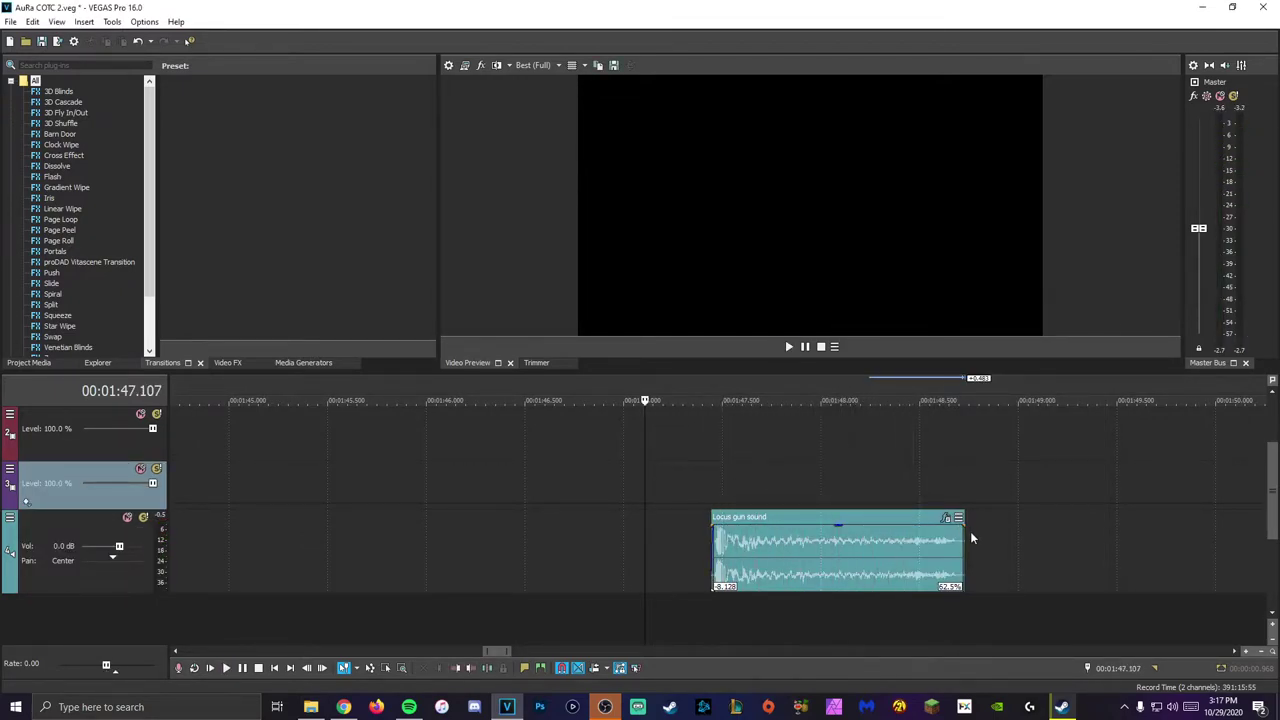
Step: Shorten the end of the Locus clip and preview it
{"action": "left_click_drag", "start_coordinate": [967, 547], "coordinate": [945, 547]}
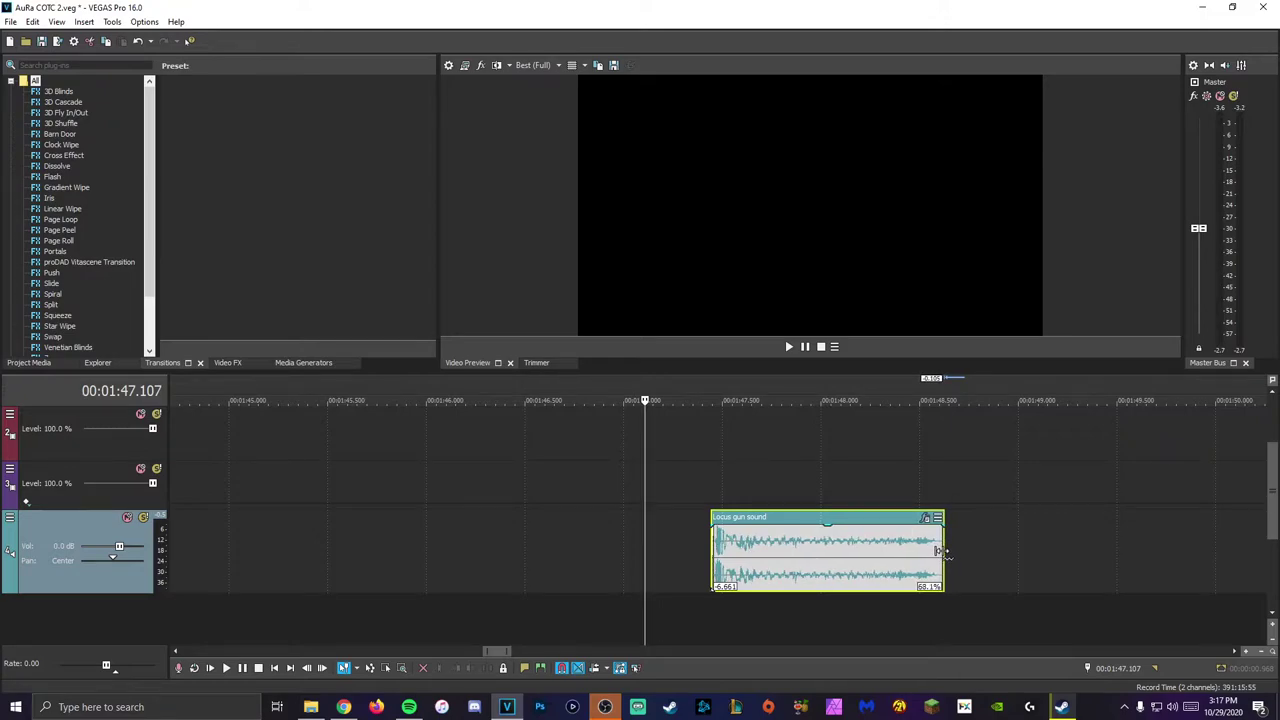
{"action": "left_click", "coordinate": [703, 451]}
{"action": "key", "text": "space"}
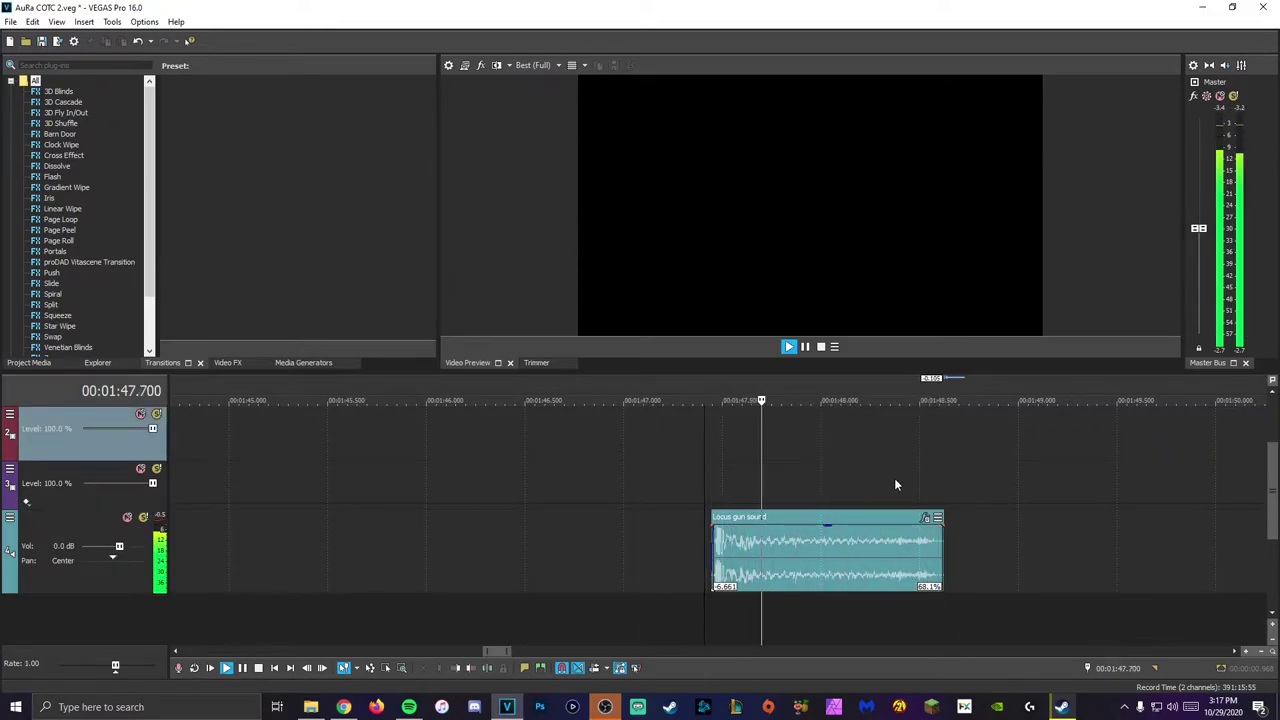
{"action": "key", "text": "space"}
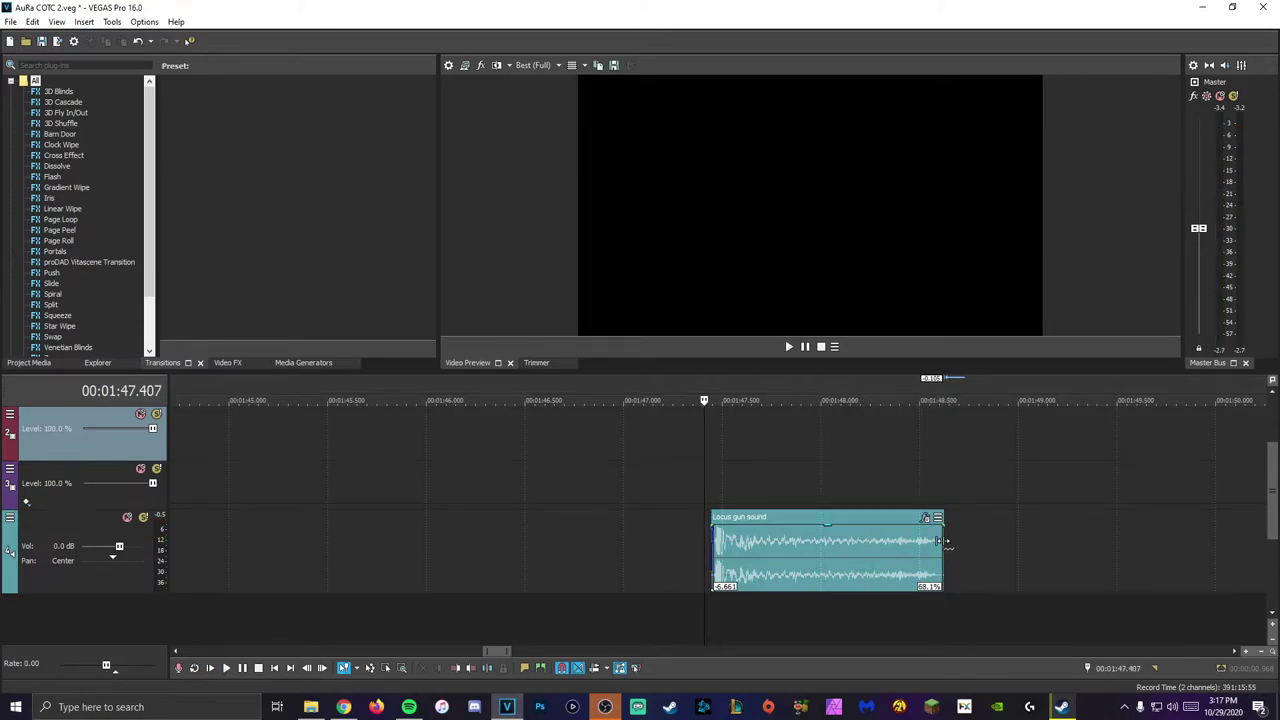
Step: Re-stretch the Locus clip, settling at 56.6% speed, then switch to File Explorer
{"action": "left_click_drag", "start_coordinate": [943, 540], "coordinate": [1062, 540]}
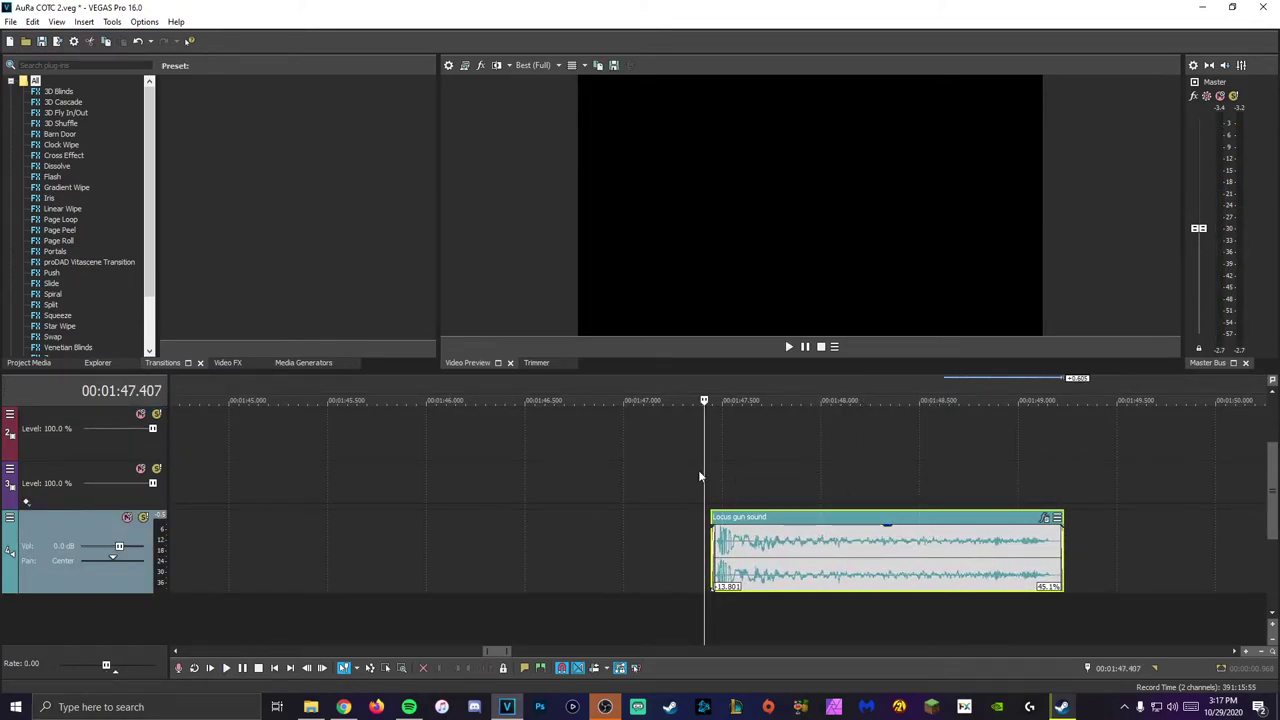
{"action": "key", "text": "space"}
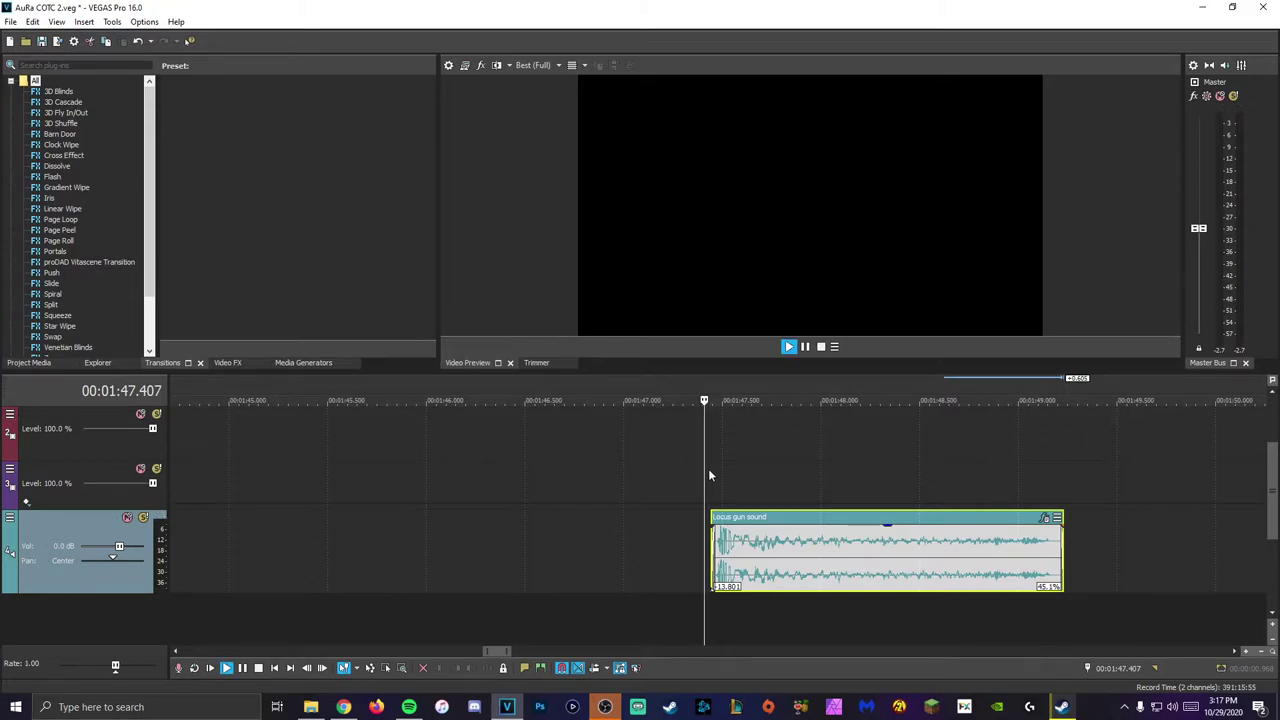
{"action": "key", "text": "space"}
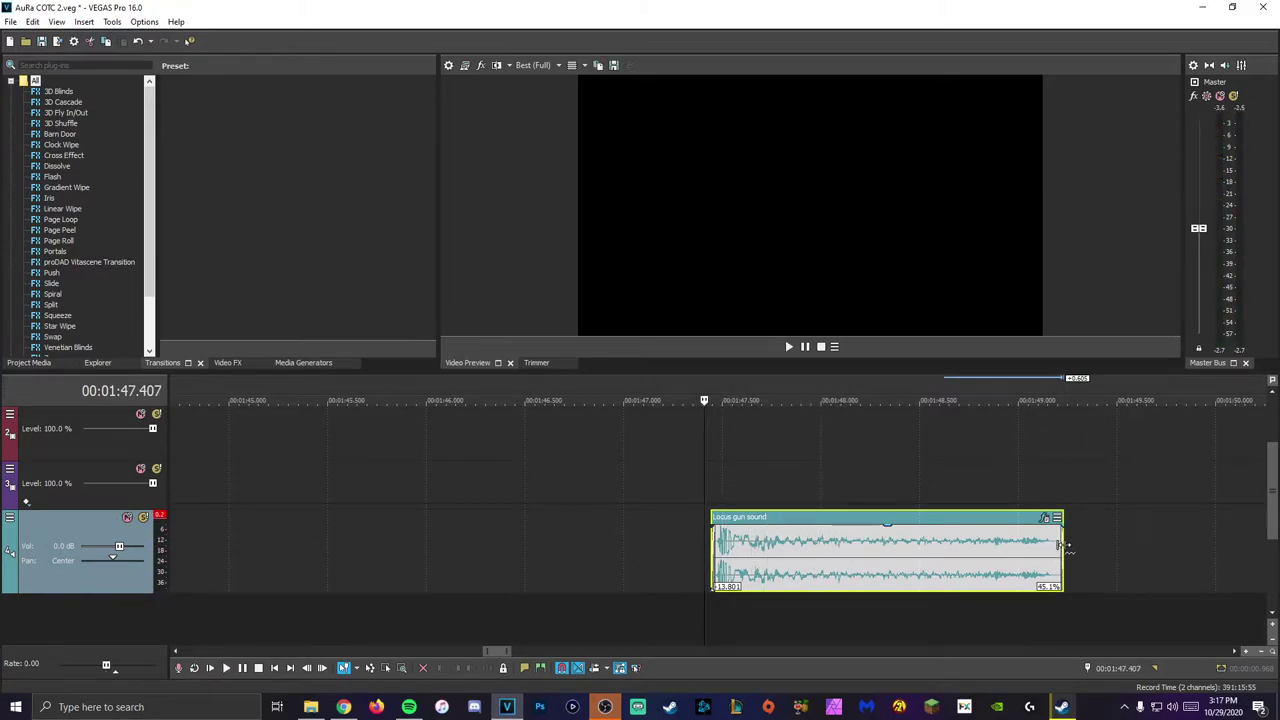
{"action": "left_click_drag", "start_coordinate": [1062, 547], "coordinate": [990, 547]}
{"action": "key", "text": "space"}
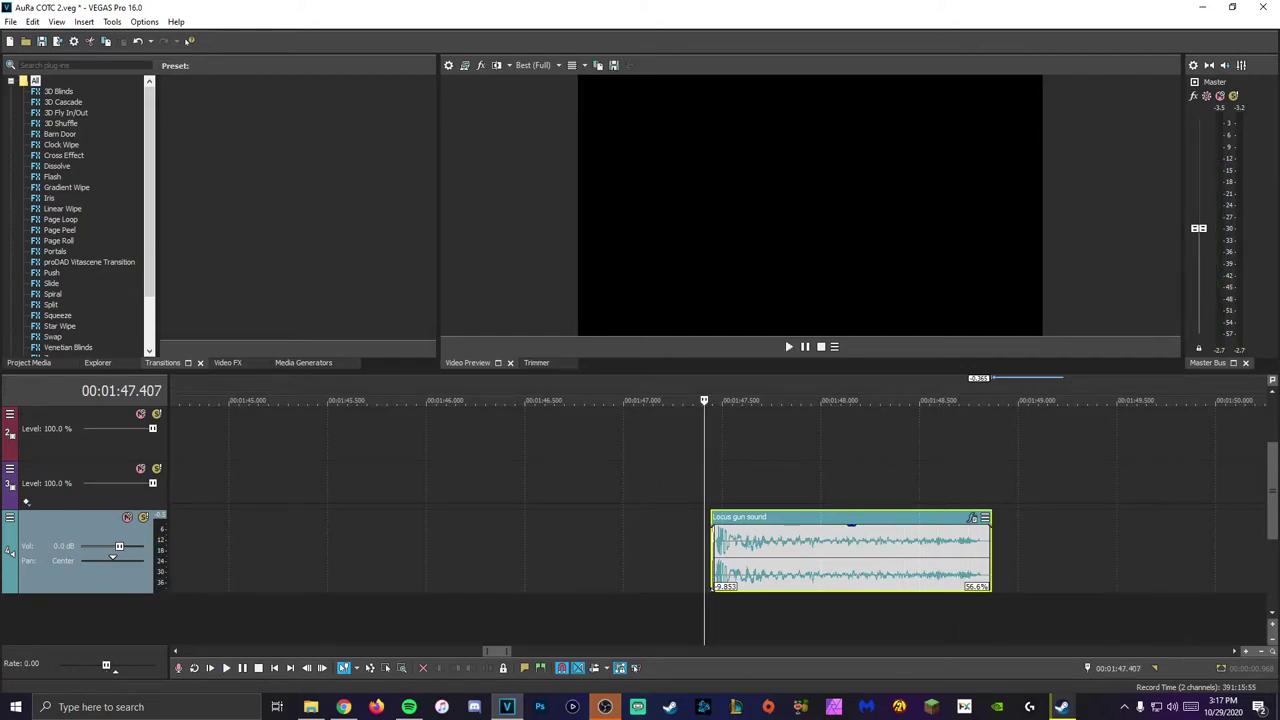
{"action": "key", "text": "super+e"}
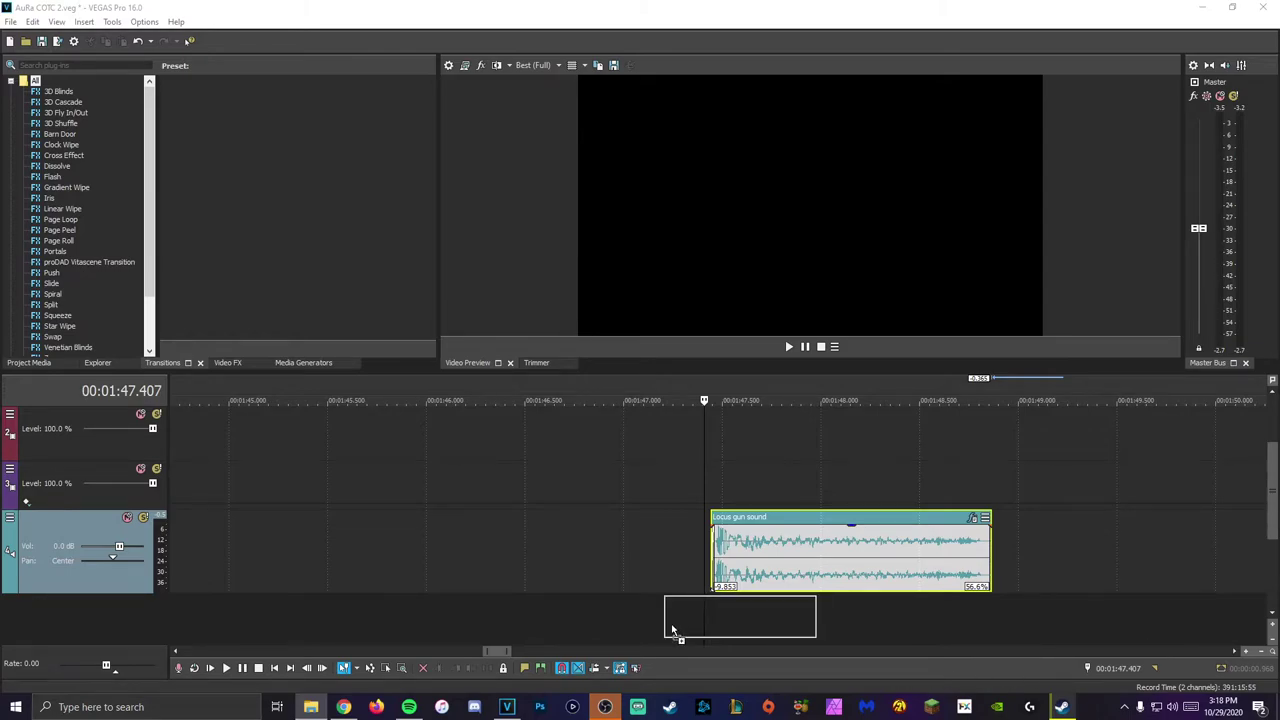
Step: Drag the whoosh and bass explo #1 sounds onto a new track
{"action": "left_click_drag", "start_coordinate": [691, 646], "coordinate": [626, 632]}
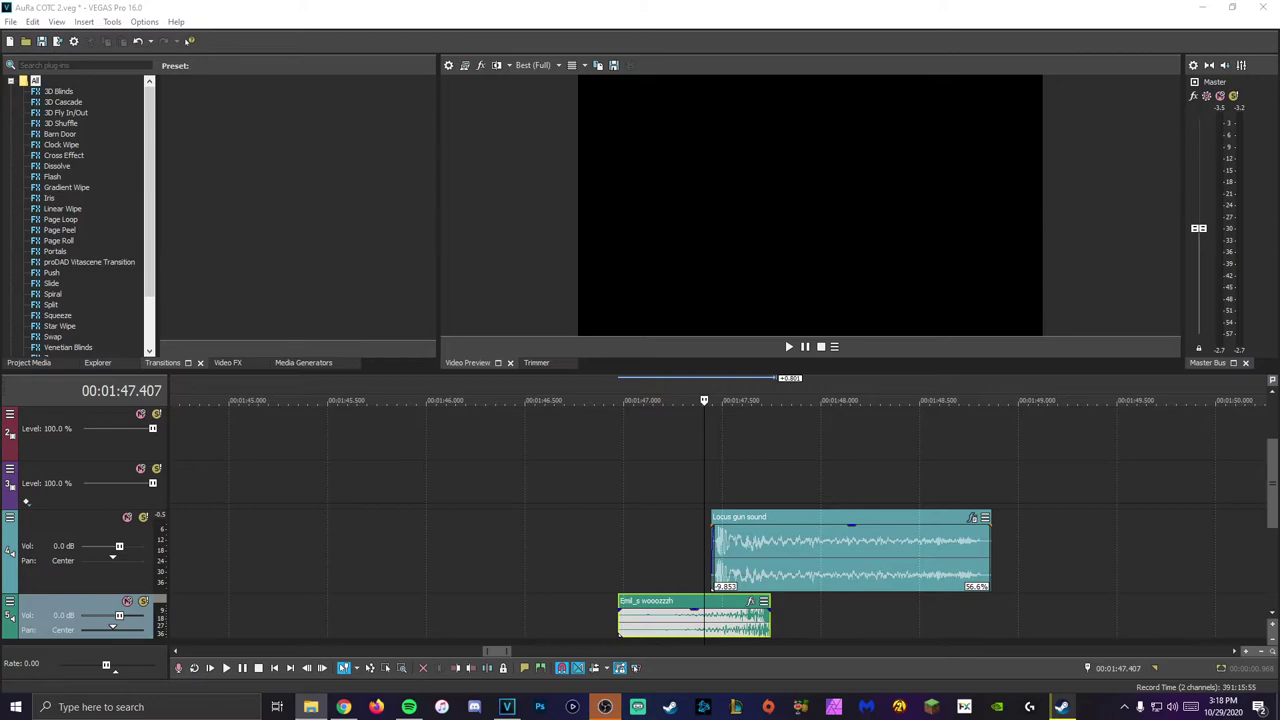
{"action": "left_click_drag", "start_coordinate": [1257, 498], "coordinate": [785, 640]}
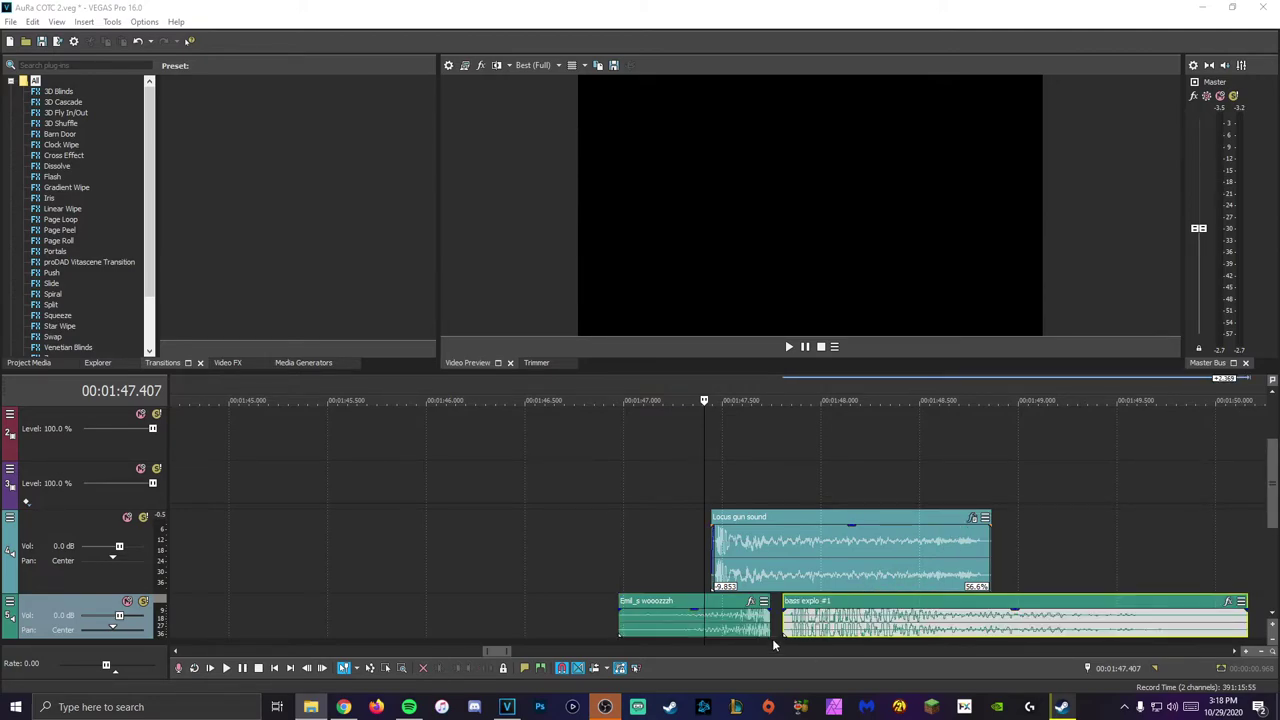
{"action": "left_click", "coordinate": [783, 640]}
Step: Set the edit point at 00:01:47.107 near the gun sound's start
{"action": "left_click", "coordinate": [648, 577]}
{"action": "scroll", "coordinate": [810, 570], "scroll_direction": "up", "scroll_amount": 2}
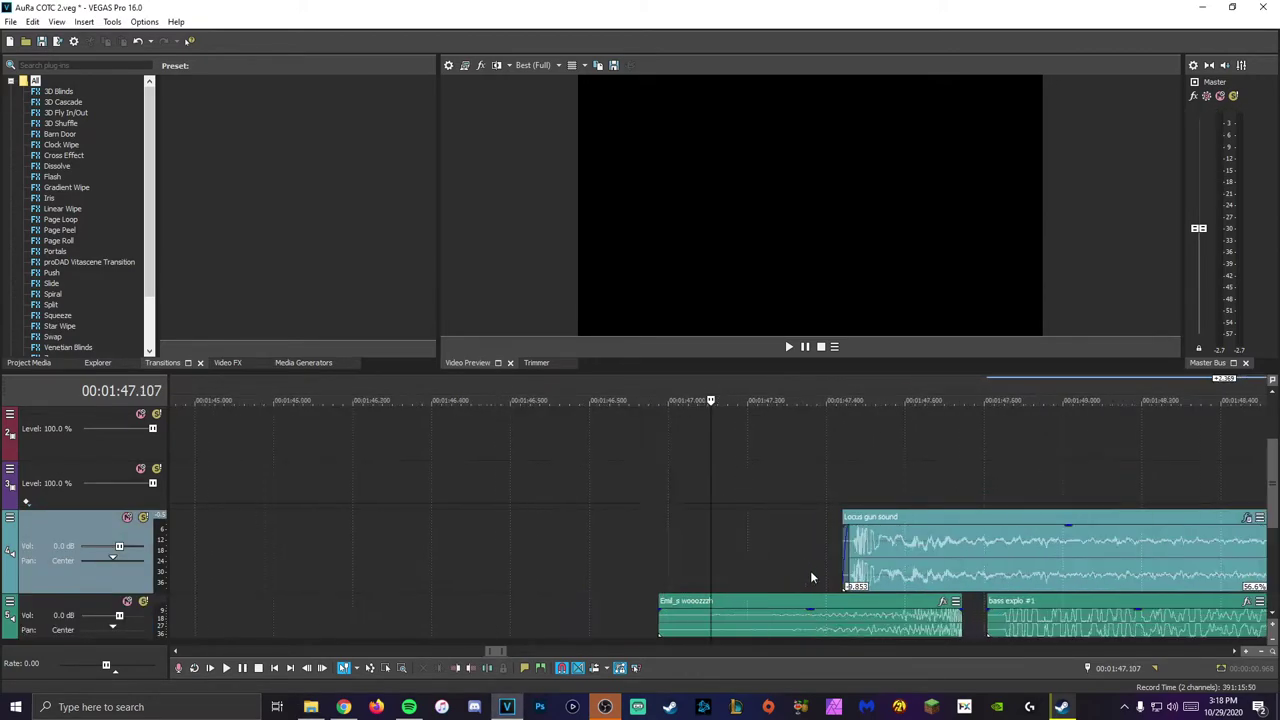
{"action": "scroll", "coordinate": [810, 570], "scroll_direction": "up", "scroll_amount": 4}
{"action": "scroll", "coordinate": [891, 589], "scroll_direction": "down", "scroll_amount": 5}
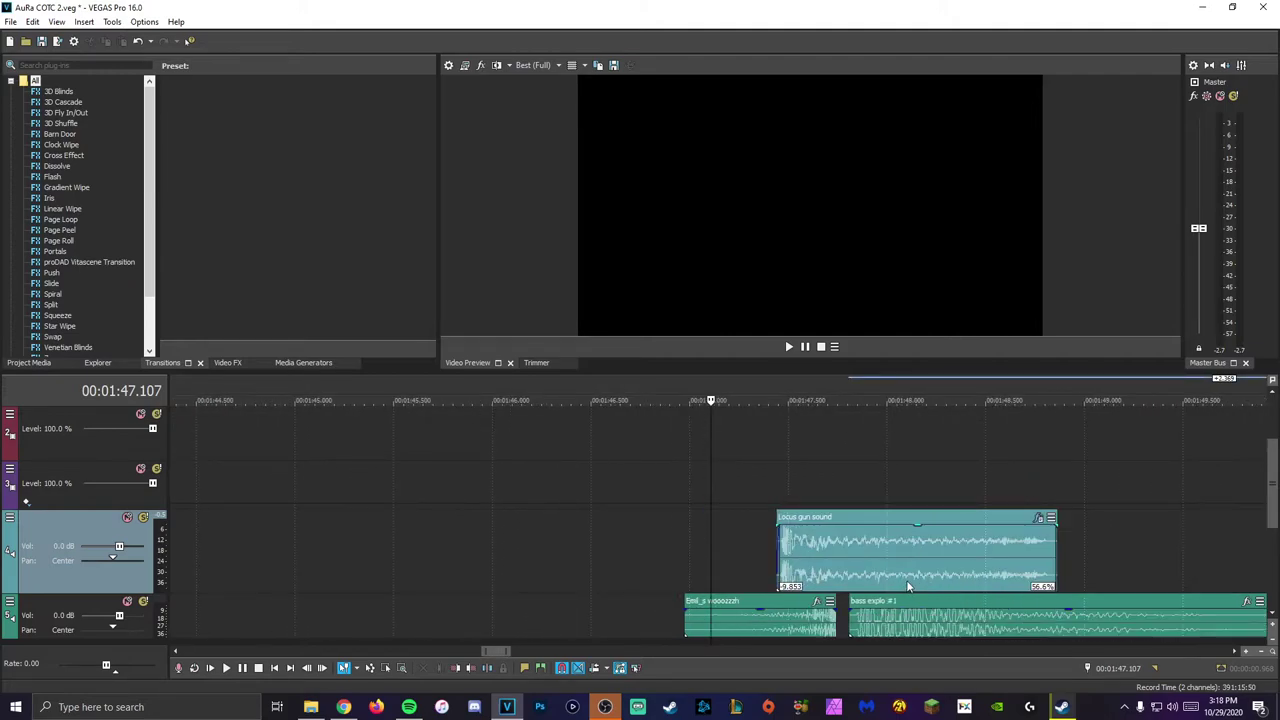
{"action": "scroll", "coordinate": [906, 580], "scroll_direction": "up", "scroll_amount": 2}
{"action": "scroll", "coordinate": [1000, 595], "scroll_direction": "down", "scroll_amount": 1}
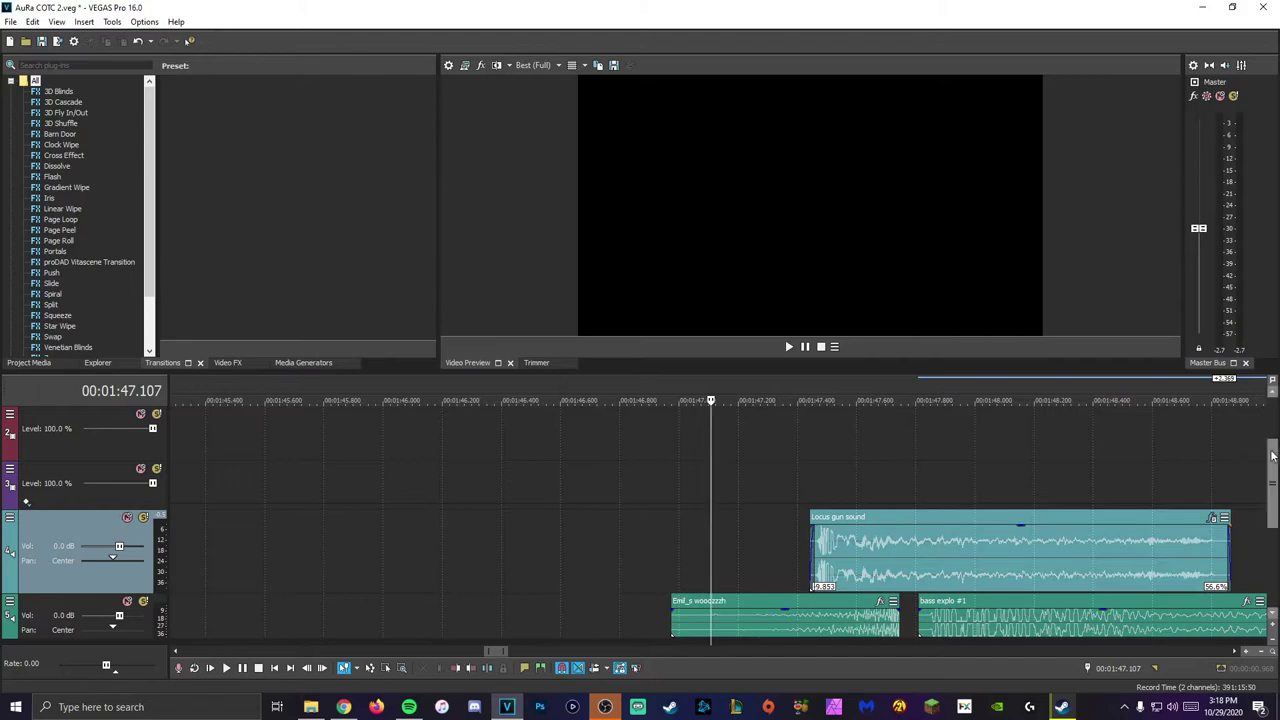
{"action": "scroll", "coordinate": [800, 600], "scroll_direction": "down", "scroll_amount": 2}
{"action": "scroll", "coordinate": [800, 604], "scroll_direction": "up", "scroll_amount": 5}
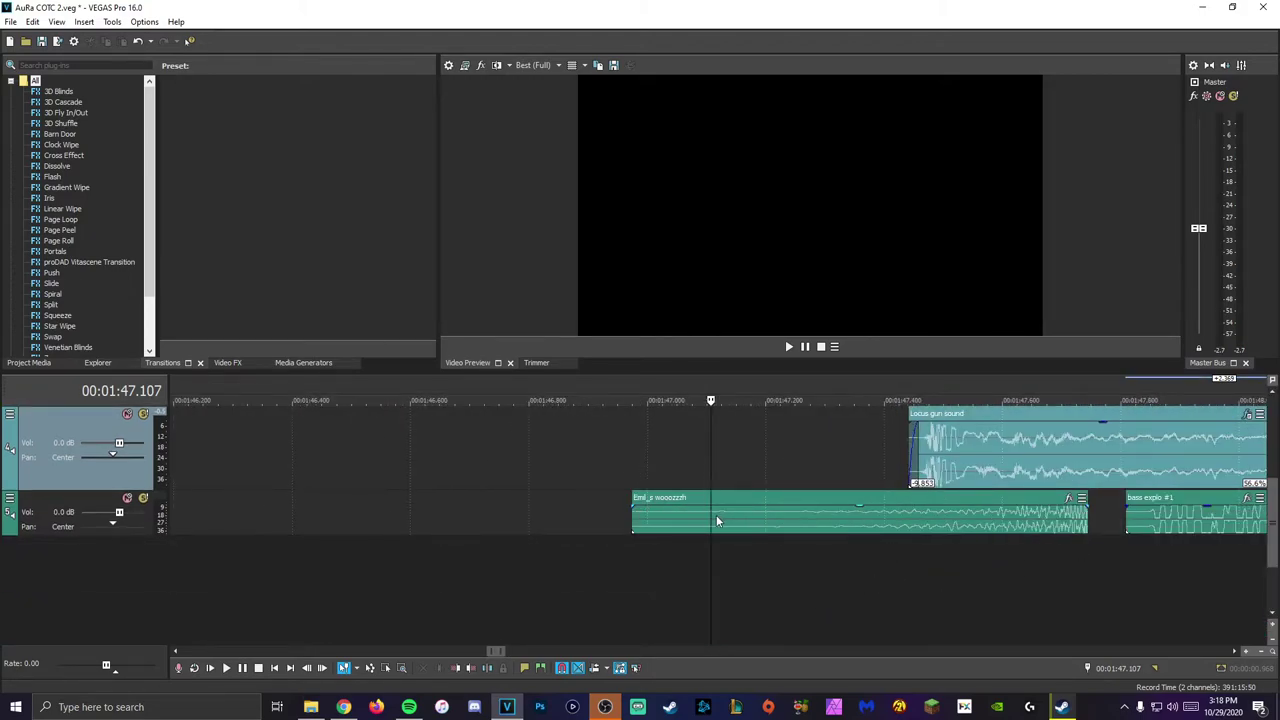
{"action": "mouse_move", "coordinate": [716, 520]}
{"action": "left_mouse_down"}
{"action": "mouse_move", "coordinate": [931, 503]}
{"action": "mouse_move", "coordinate": [674, 505]}
{"action": "left_mouse_up"}
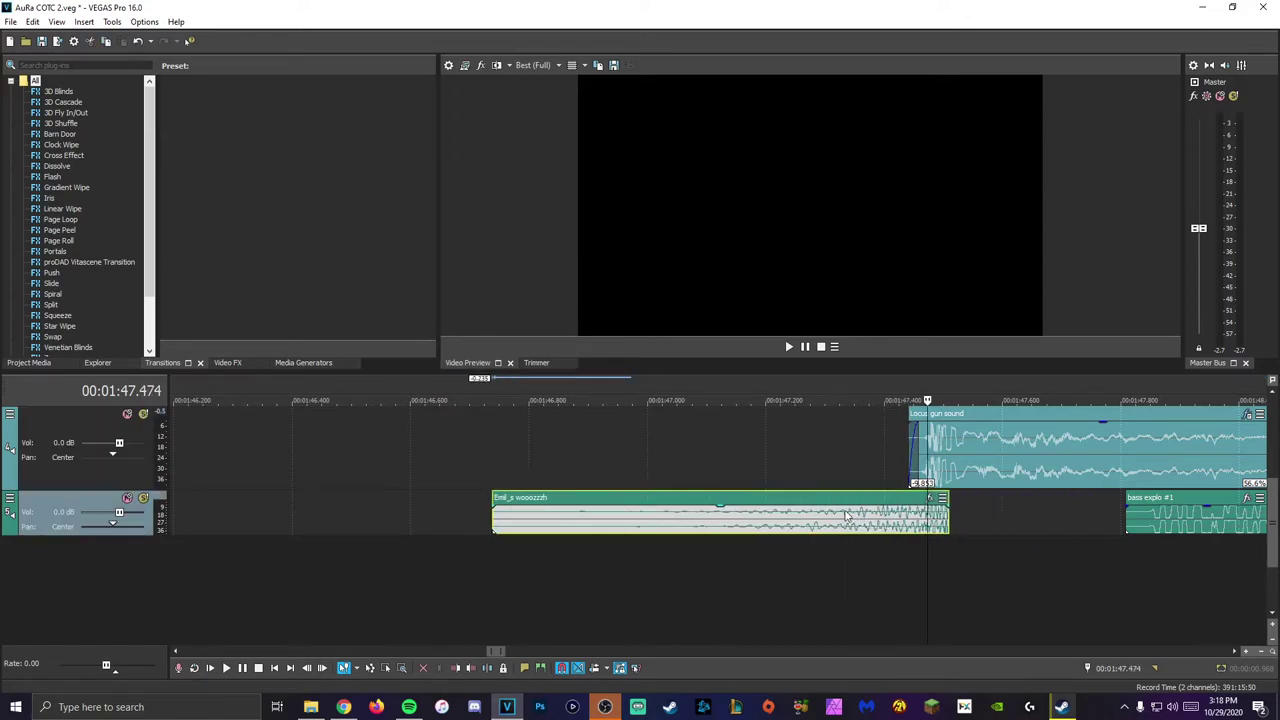
{"action": "left_click", "coordinate": [752, 503]}
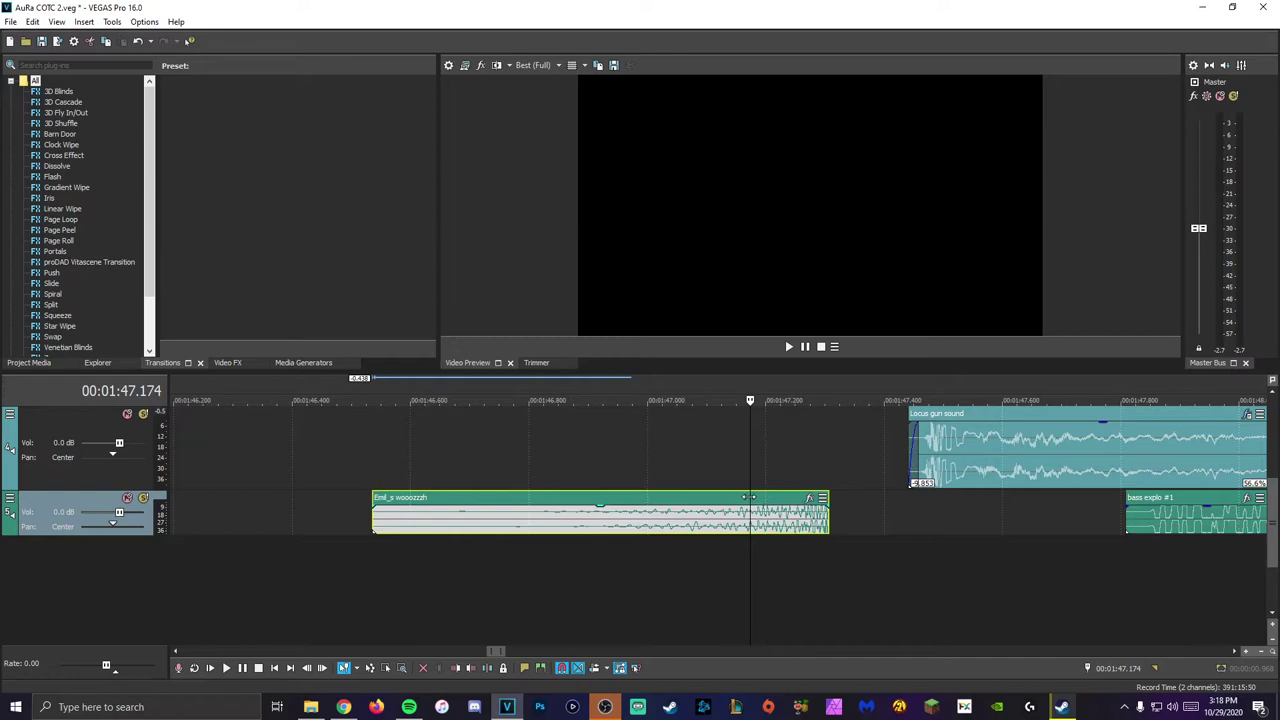
{"action": "left_click", "coordinate": [717, 505]}
Step: Trim the whoosh start to the edit point, fade it in fully, and place bass explo #1 after it
{"action": "right_click", "coordinate": [646, 508]}
{"action": "key", "text": "alt+bracketleft"}
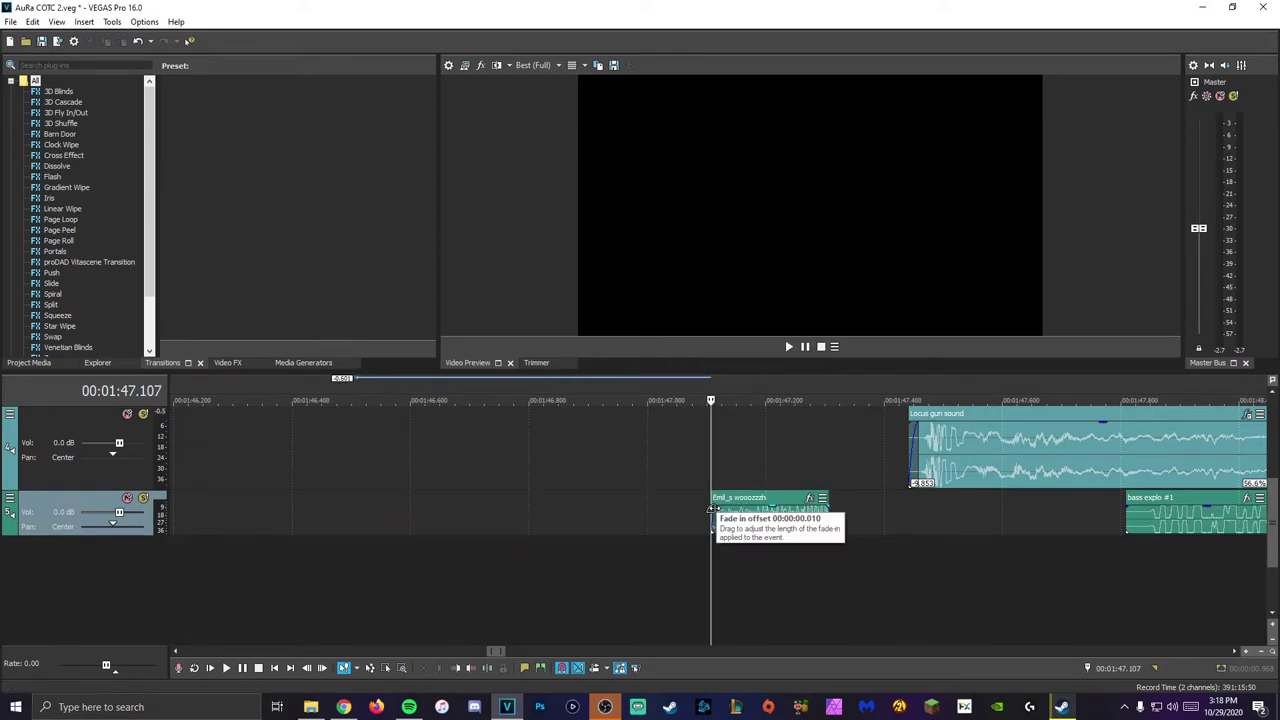
{"action": "left_click_drag", "start_coordinate": [715, 502], "coordinate": [938, 524]}
{"action": "left_click_drag", "start_coordinate": [1173, 528], "coordinate": [862, 525]}
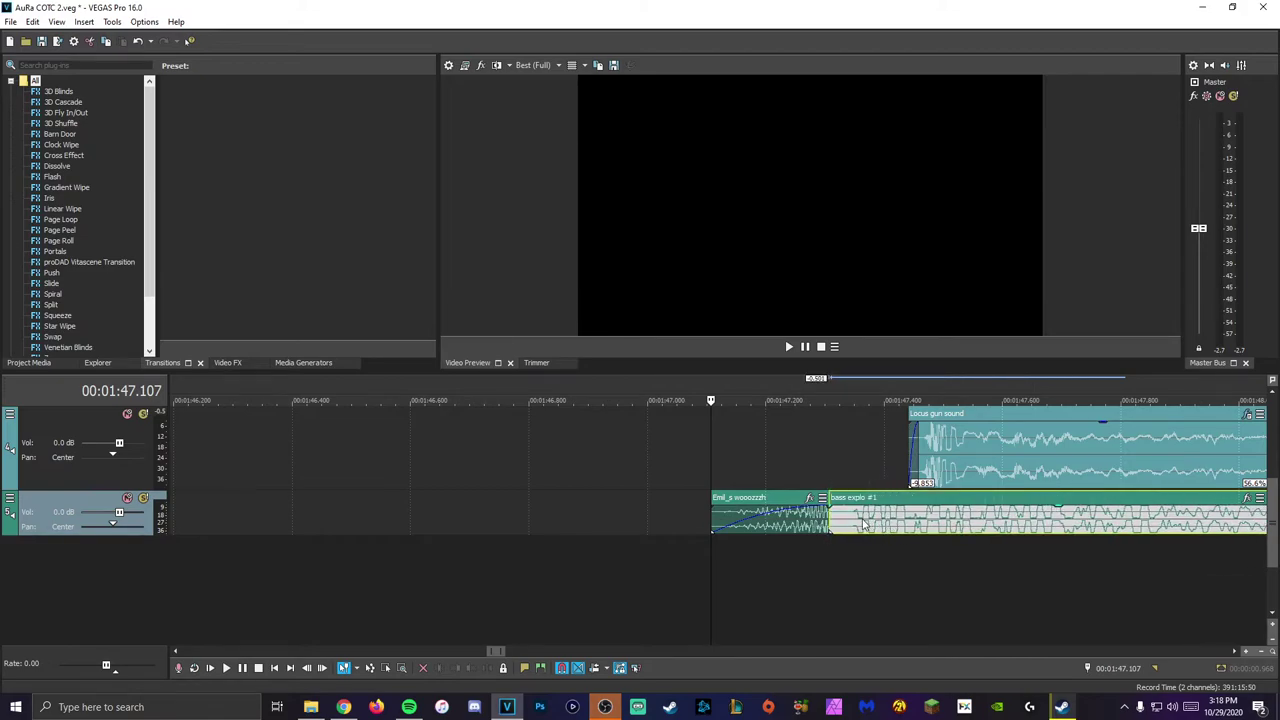
{"action": "left_click", "coordinate": [849, 525]}
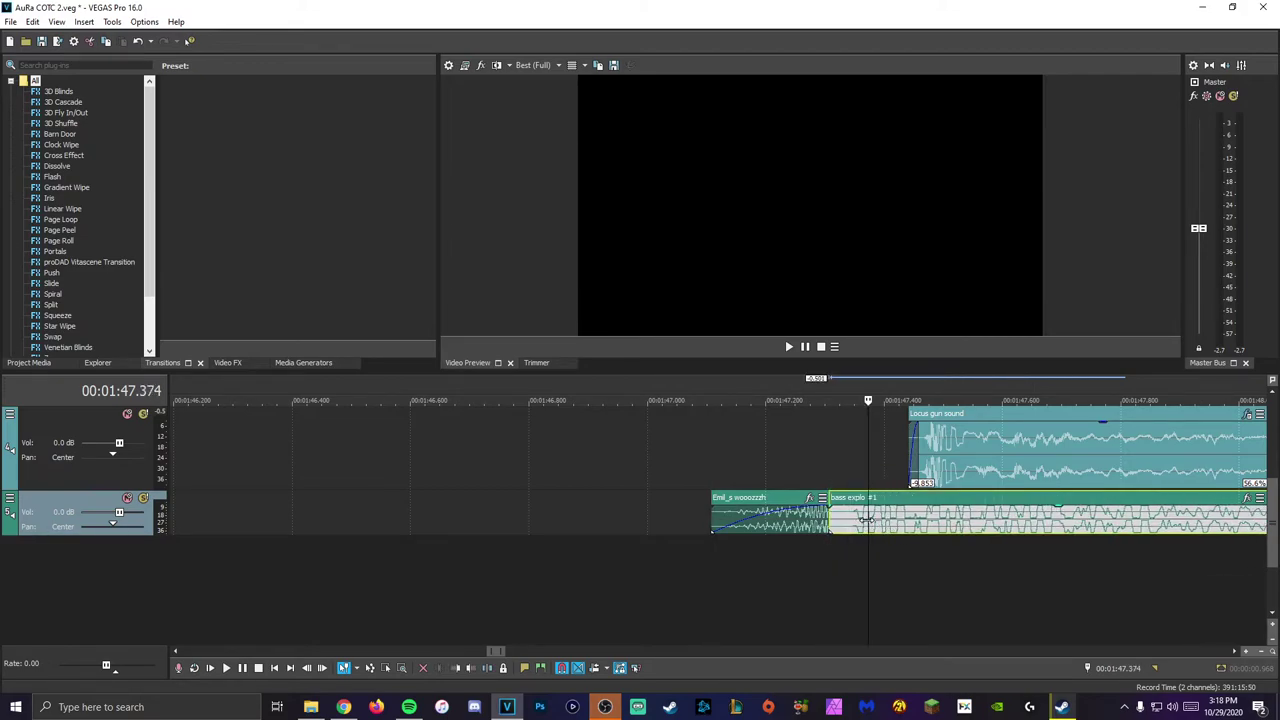
Step: Cut bass explo #1 short, delete its right part, and give it a full fade-out
{"action": "right_click", "coordinate": [842, 529]}
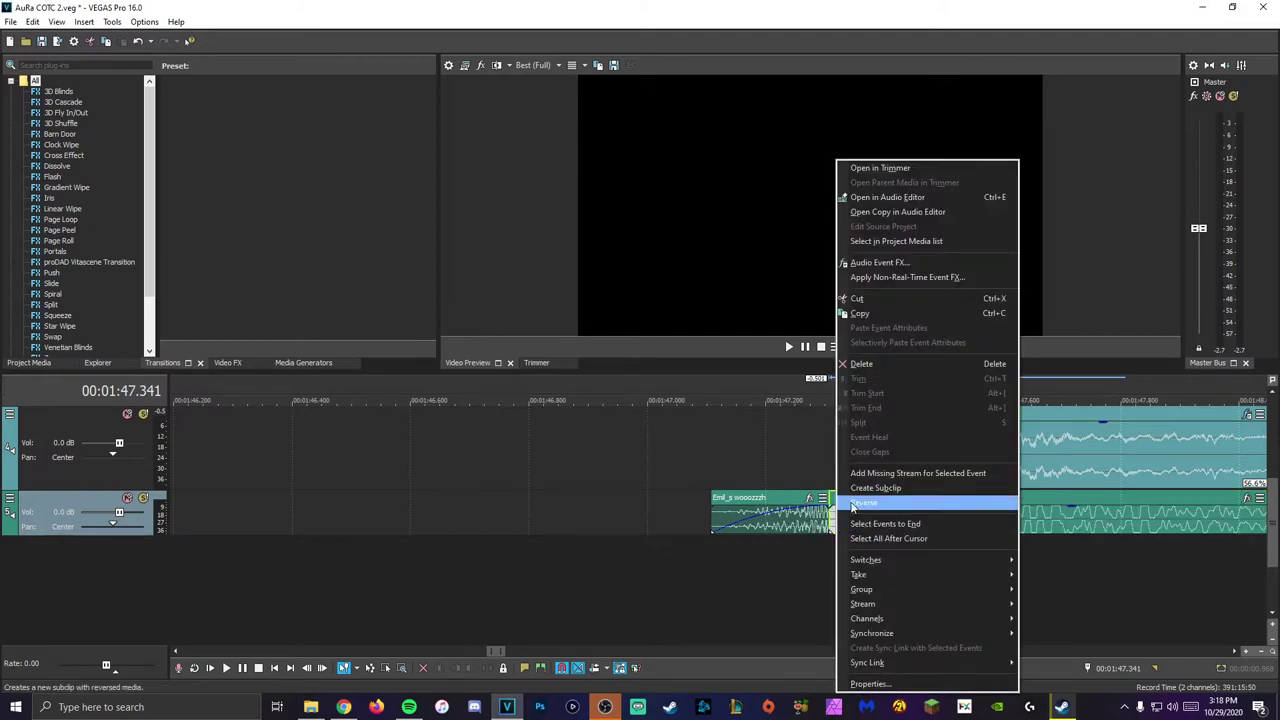
{"action": "scroll", "coordinate": [993, 549], "scroll_direction": "down", "scroll_amount": 3}
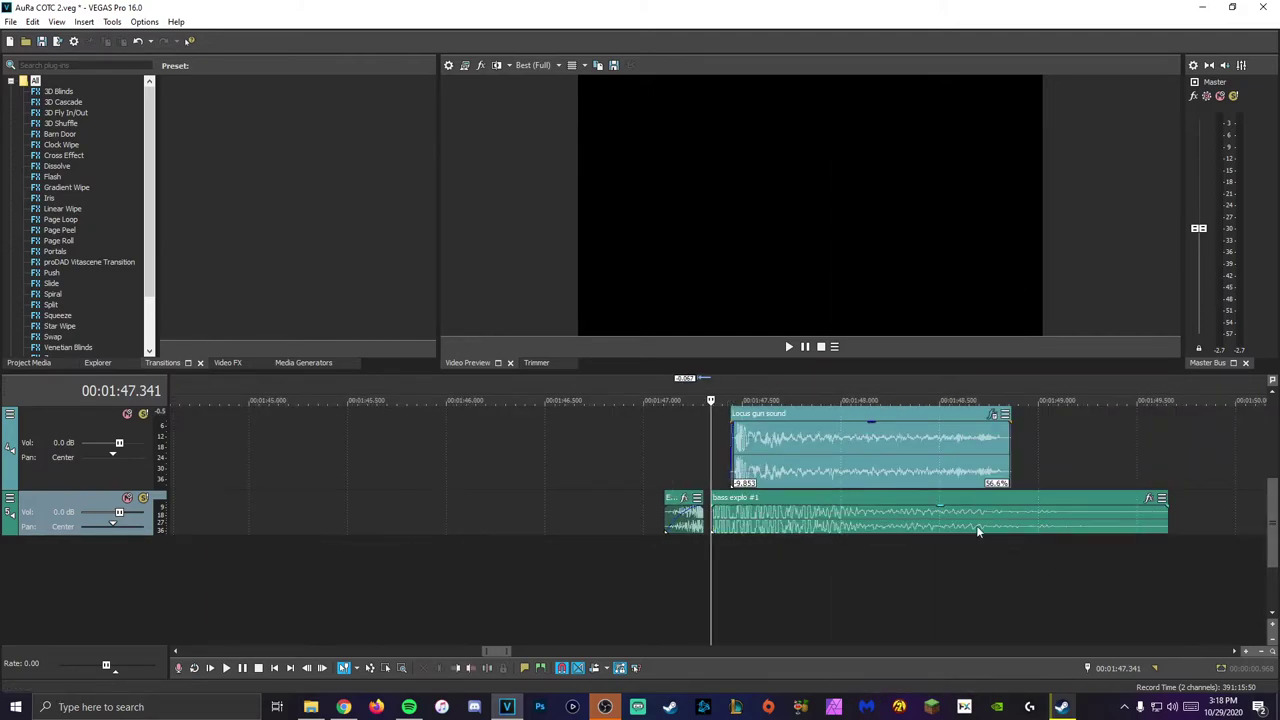
{"action": "left_click", "coordinate": [868, 525]}
{"action": "key", "text": "s"}
{"action": "right_click", "coordinate": [960, 530]}
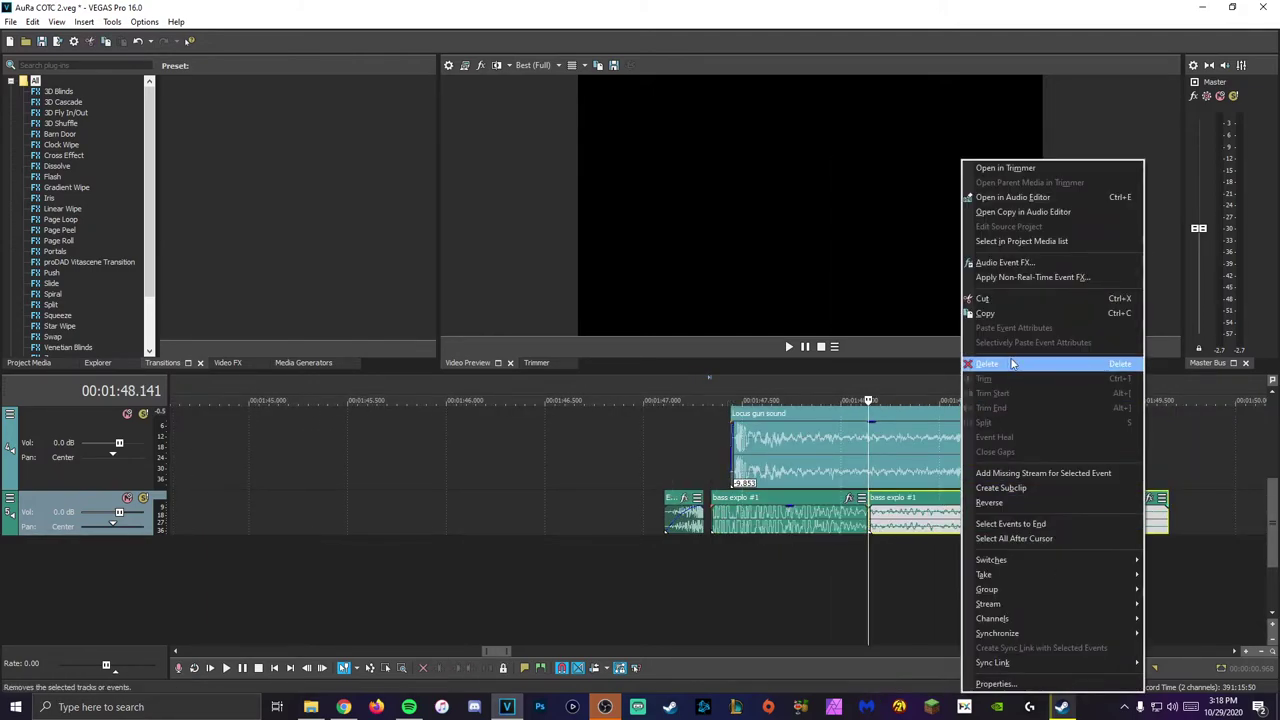
{"action": "left_click", "coordinate": [1012, 364]}
{"action": "left_click_drag", "start_coordinate": [866, 499], "coordinate": [590, 527]}
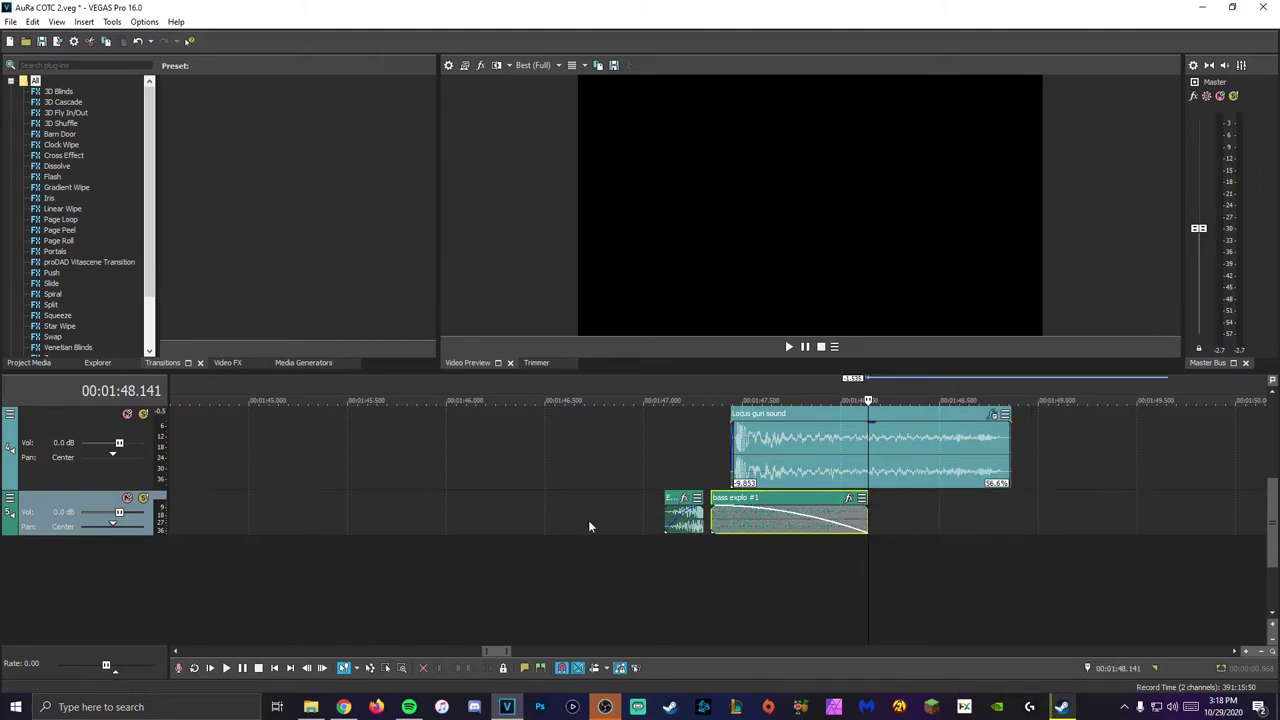
Step: Align bass explo #1 with the gun sound and end the whoosh where it begins
{"action": "left_click_drag", "start_coordinate": [772, 502], "coordinate": [790, 502]}
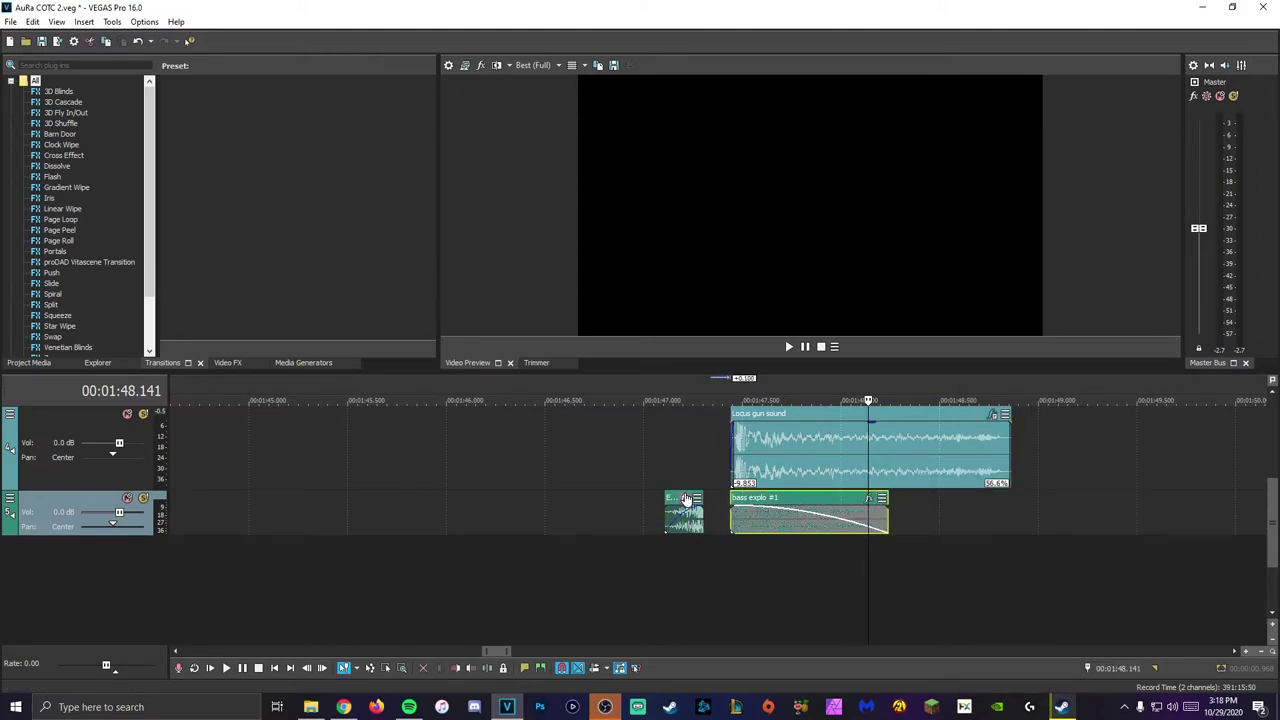
{"action": "left_click", "coordinate": [733, 512]}
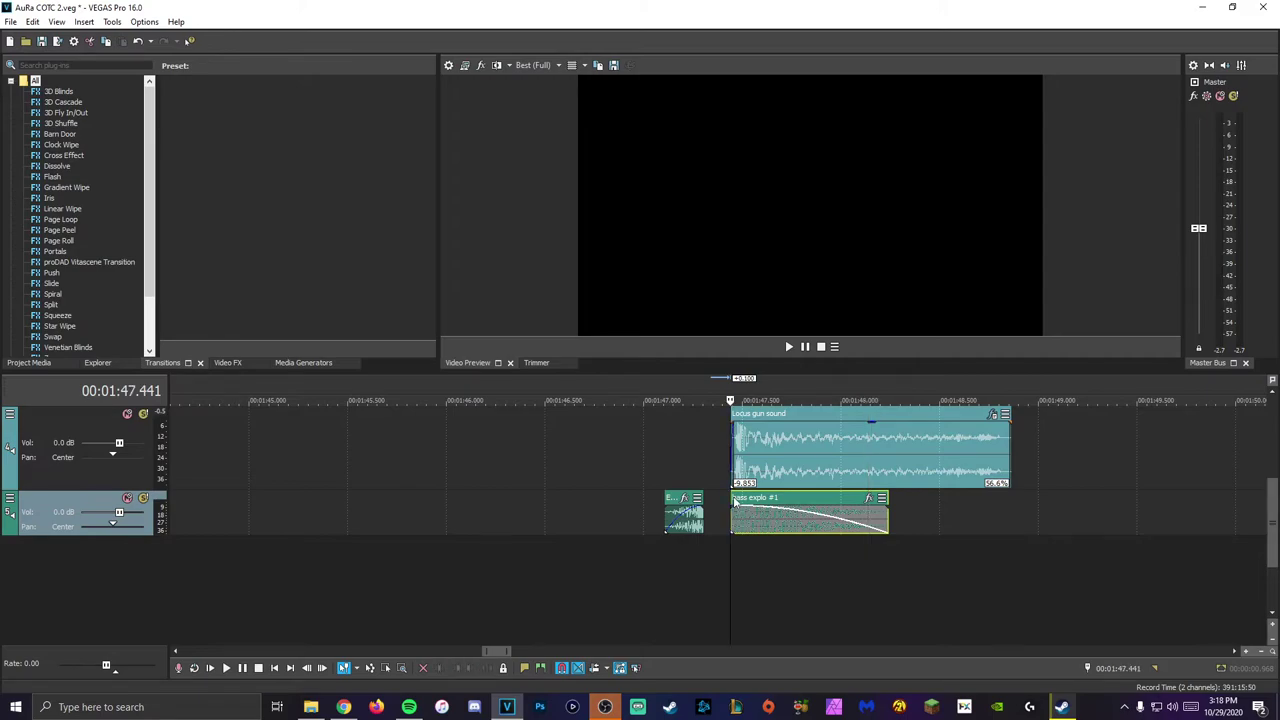
{"action": "scroll", "coordinate": [800, 537], "scroll_direction": "up", "scroll_amount": 3}
{"action": "left_click_drag", "start_coordinate": [542, 497], "coordinate": [647, 497]}
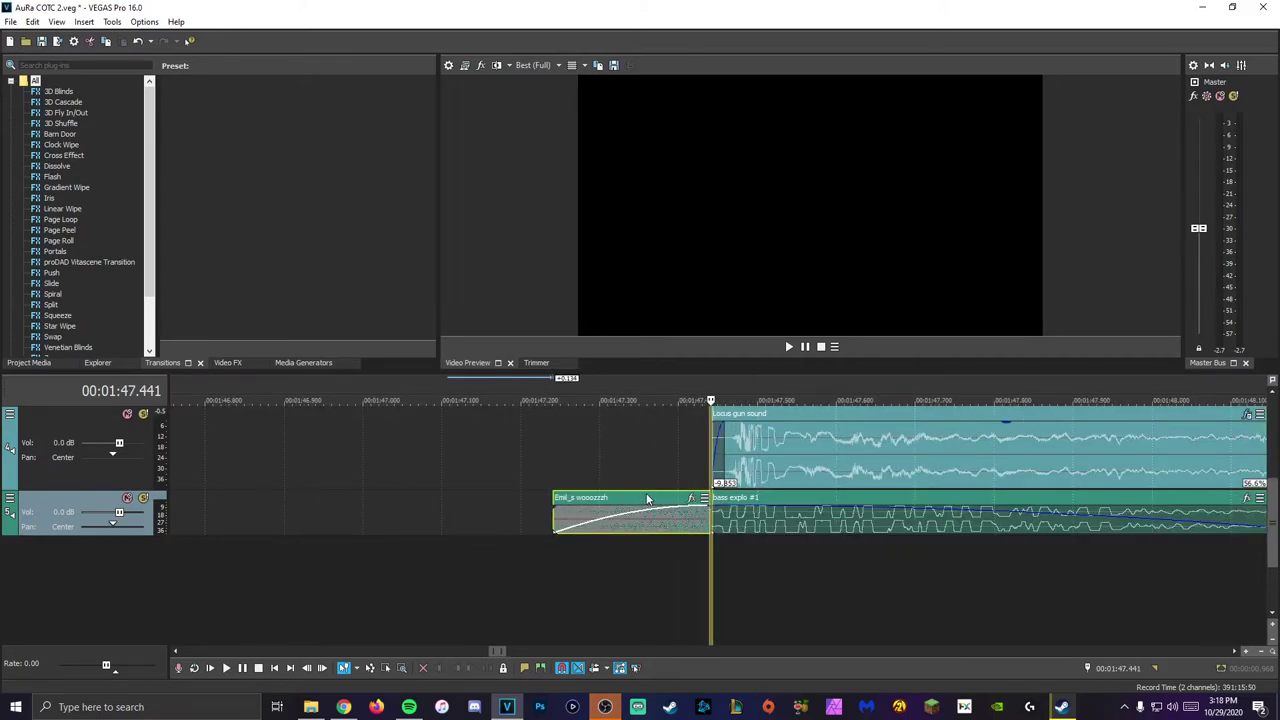
Step: Preview the whoosh-into-explosion layering, then lengthen bass explo #1 to the right
{"action": "scroll", "coordinate": [590, 505], "scroll_direction": "down", "scroll_amount": 2}
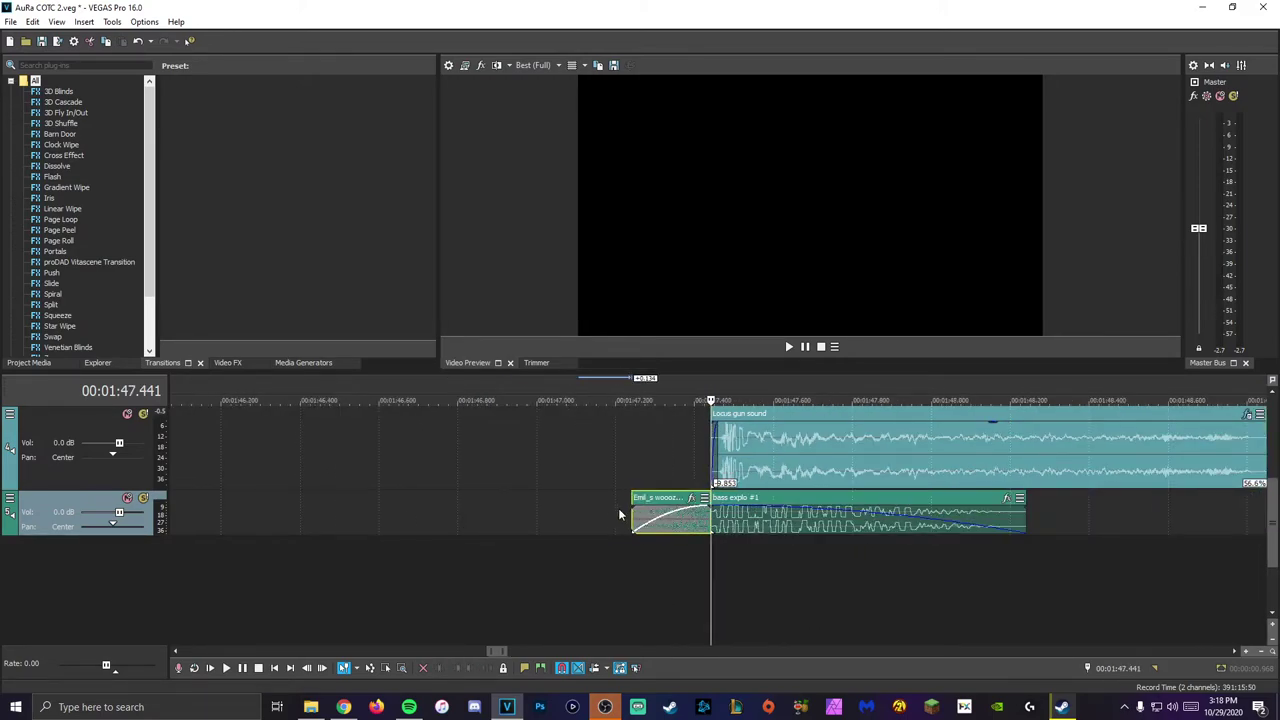
{"action": "scroll", "coordinate": [660, 465], "scroll_direction": "down", "scroll_amount": 1}
{"action": "scroll", "coordinate": [675, 464], "scroll_direction": "up", "scroll_amount": 1}
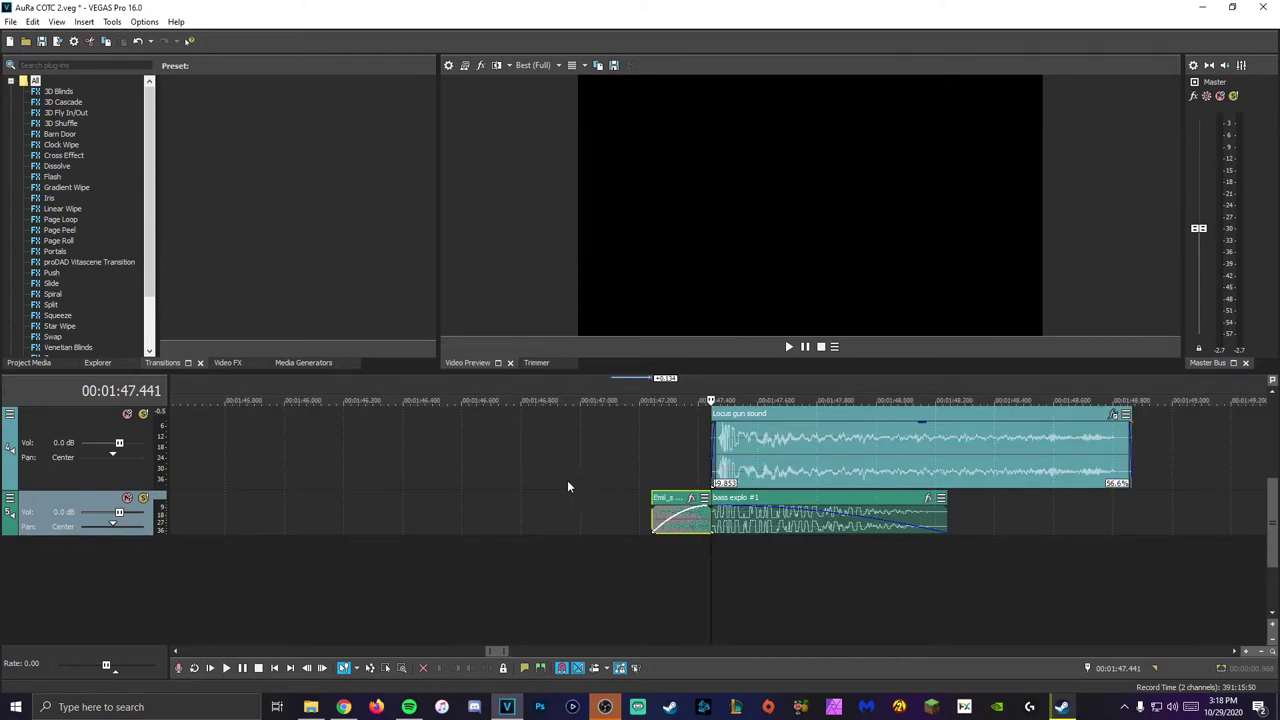
{"action": "left_click", "coordinate": [613, 461]}
{"action": "key", "text": "space"}
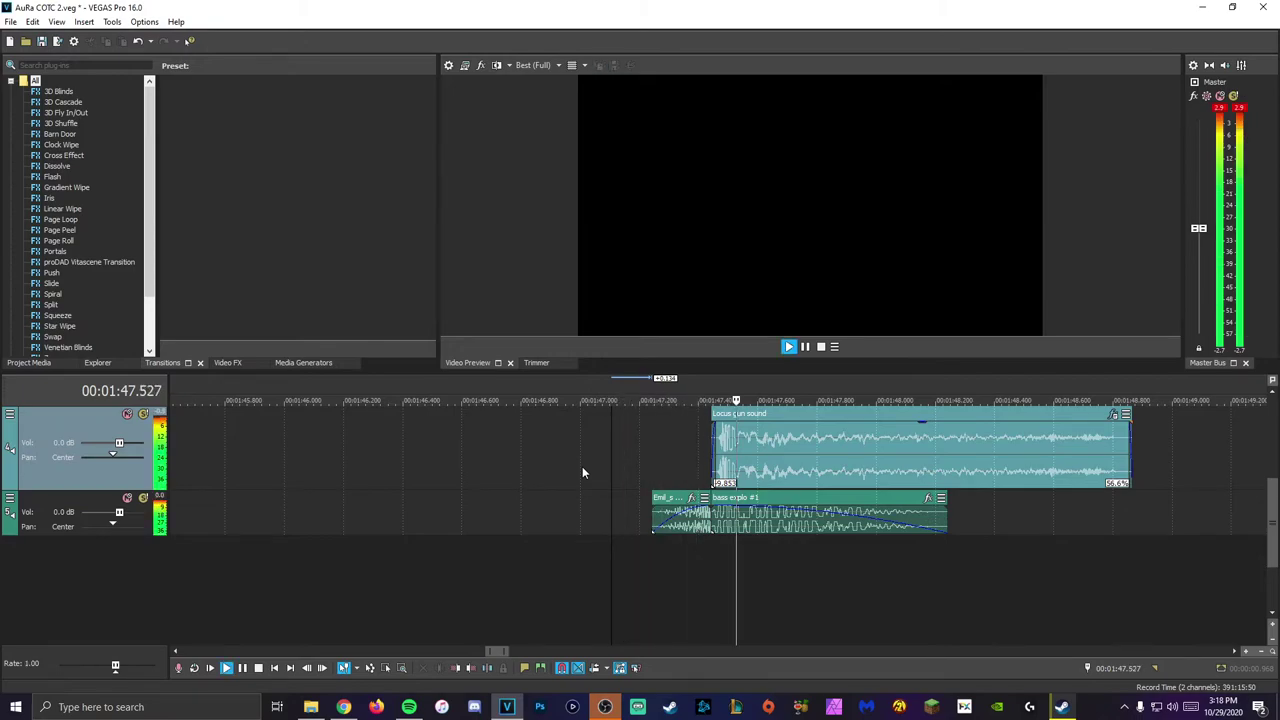
{"action": "key", "text": "space"}
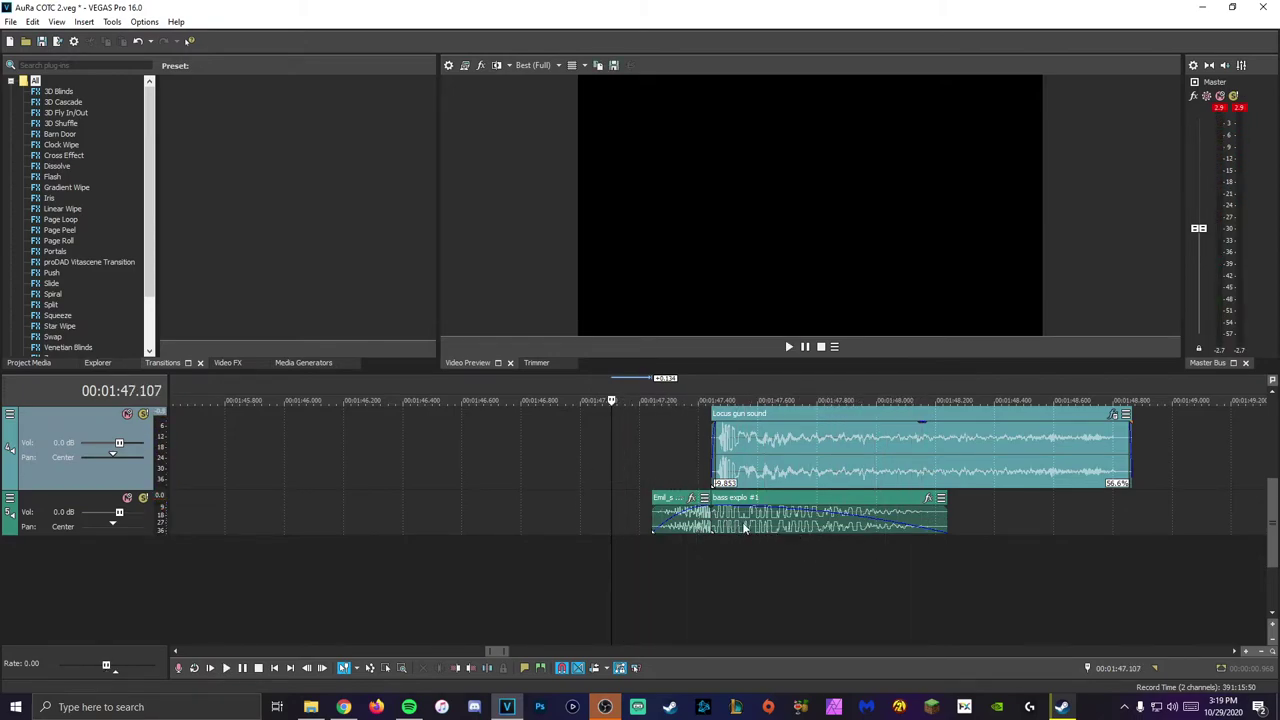
{"action": "left_click_drag", "start_coordinate": [946, 528], "coordinate": [1008, 522]}
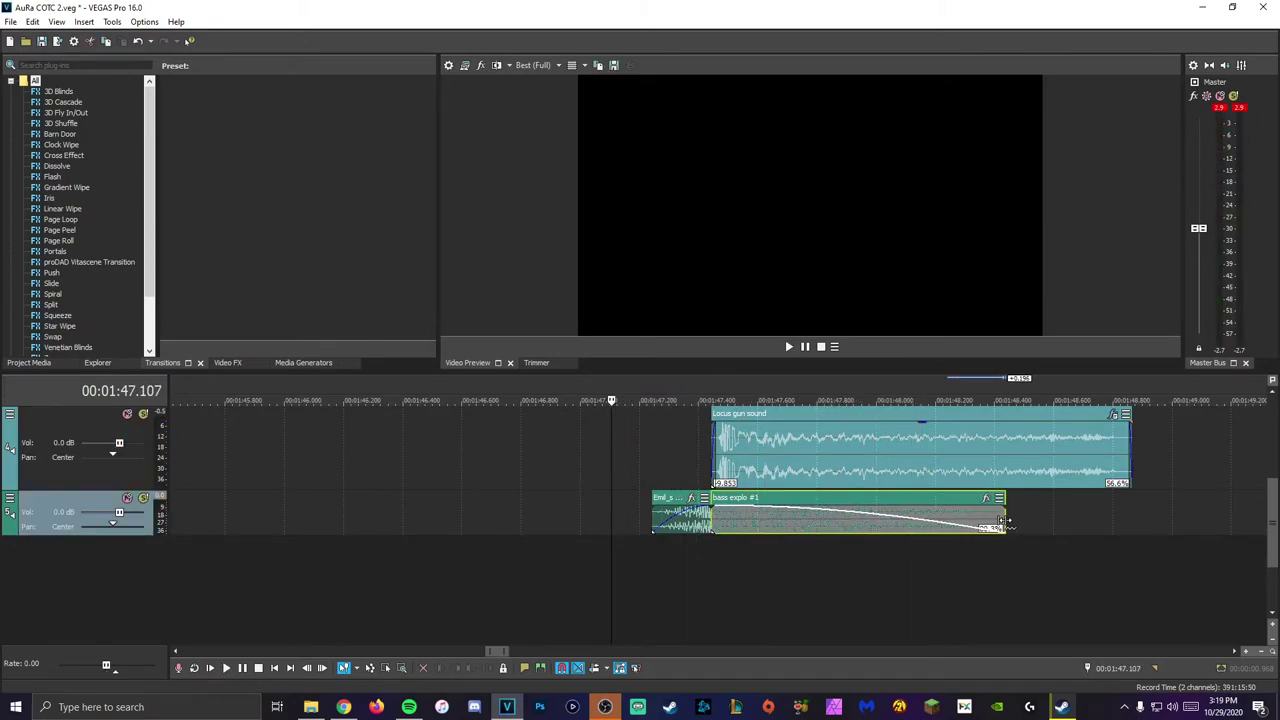
{"action": "right_click", "coordinate": [1008, 522]}
Step: Set the bass explosion clip to Classic time-stretching with Lock to stretch, then preview it
{"action": "right_click", "coordinate": [792, 525]}
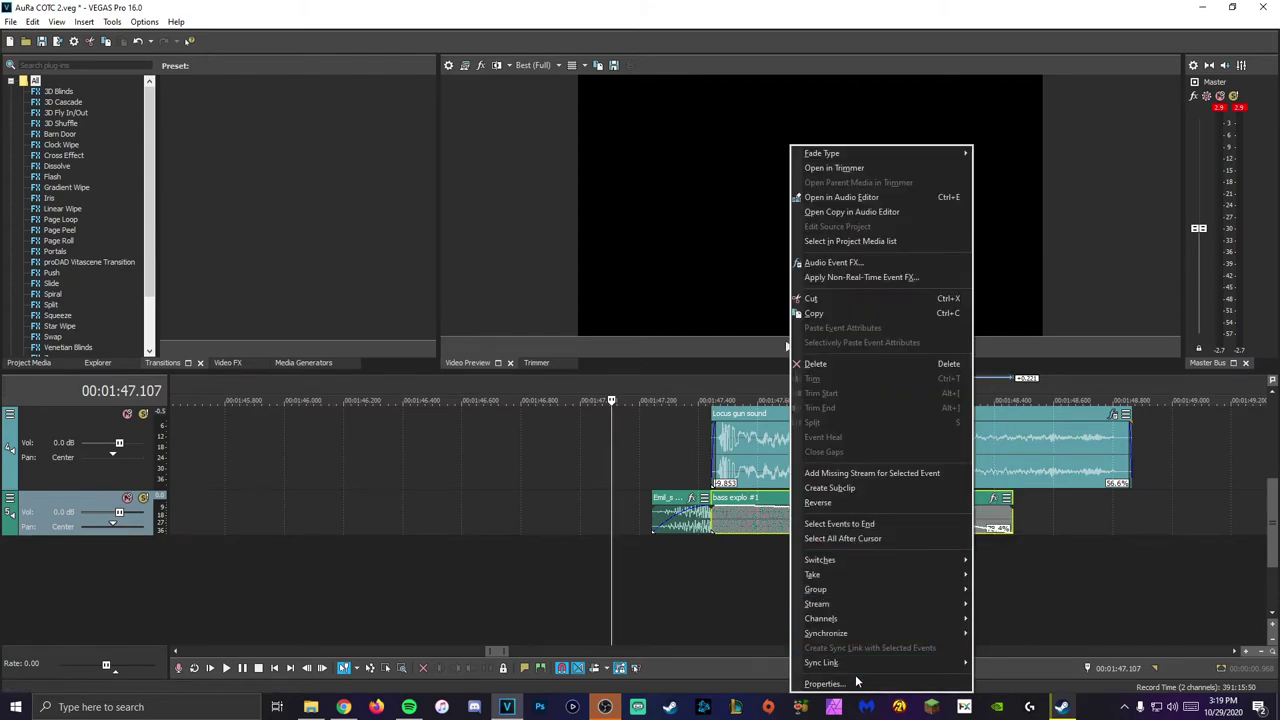
{"action": "left_click", "coordinate": [824, 683]}
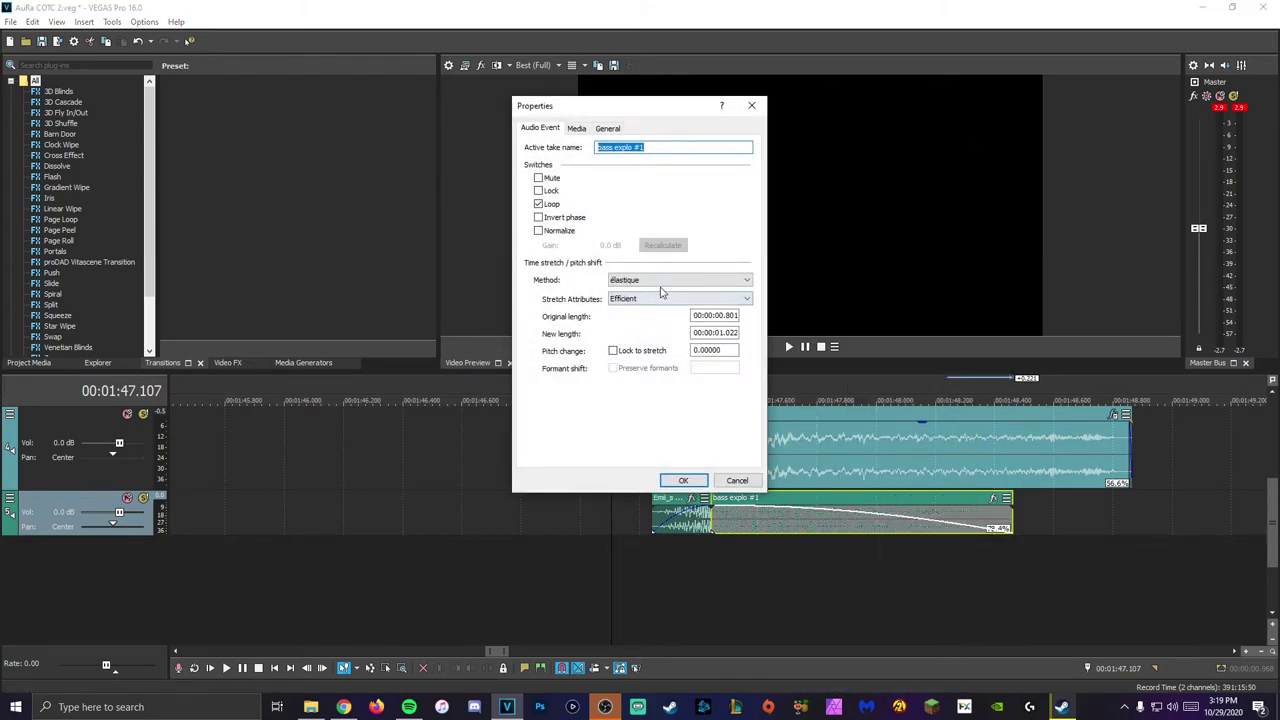
{"action": "left_click", "coordinate": [660, 281]}
{"action": "left_click", "coordinate": [640, 283]}
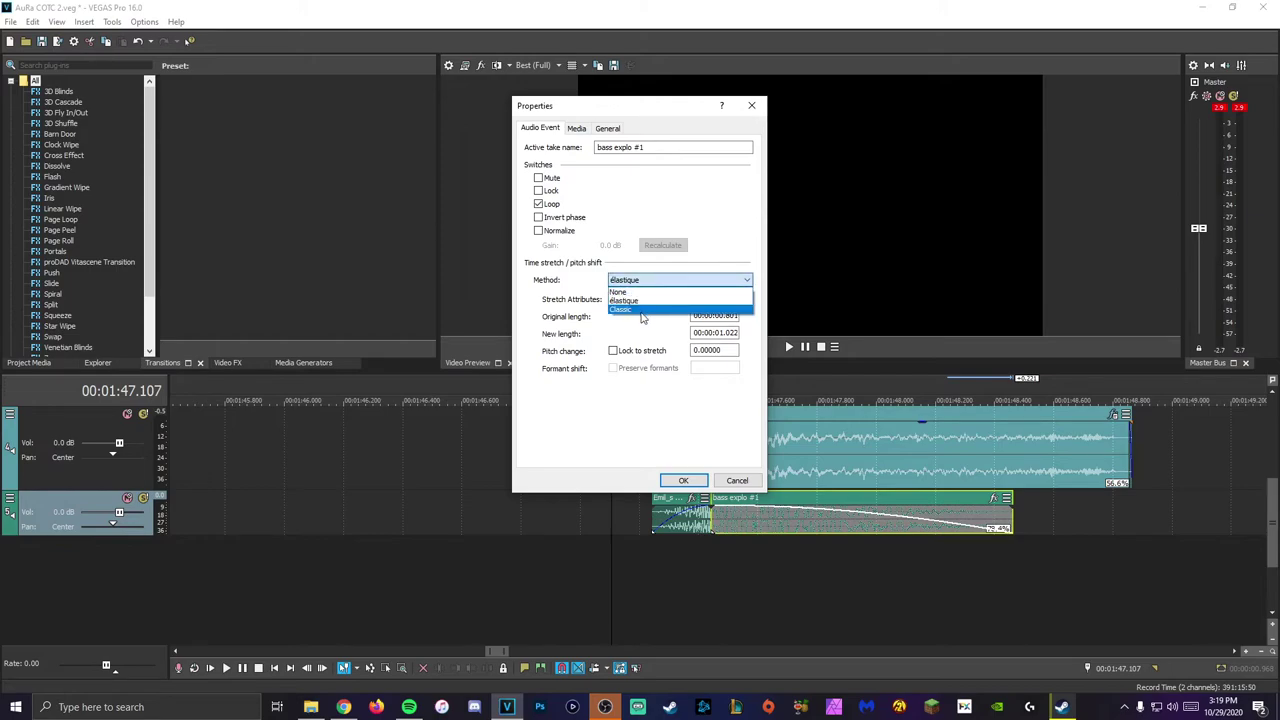
{"action": "left_click", "coordinate": [643, 310]}
{"action": "left_click", "coordinate": [613, 350]}
{"action": "left_click", "coordinate": [683, 480]}
{"action": "left_click_drag", "start_coordinate": [595, 472], "coordinate": [631, 470]}
{"action": "key", "text": "space"}
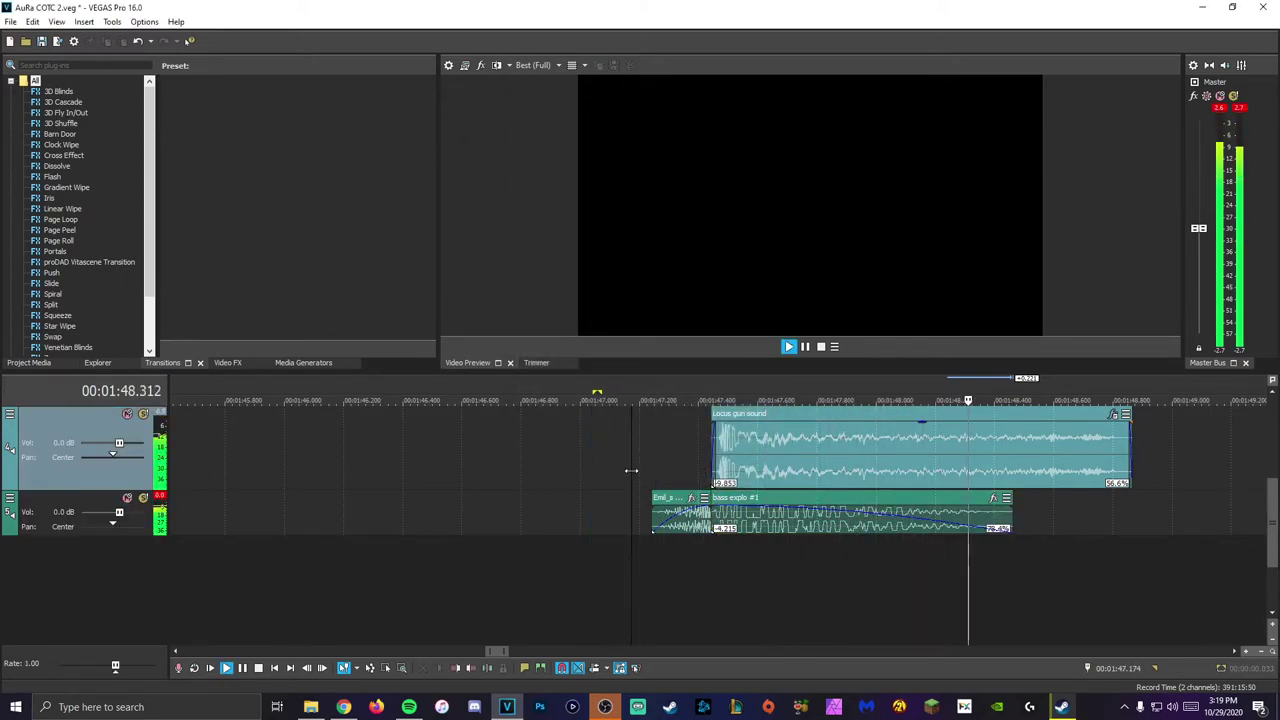
{"action": "key", "text": "space"}
{"action": "key", "text": "space"}
{"action": "key", "text": "space"}
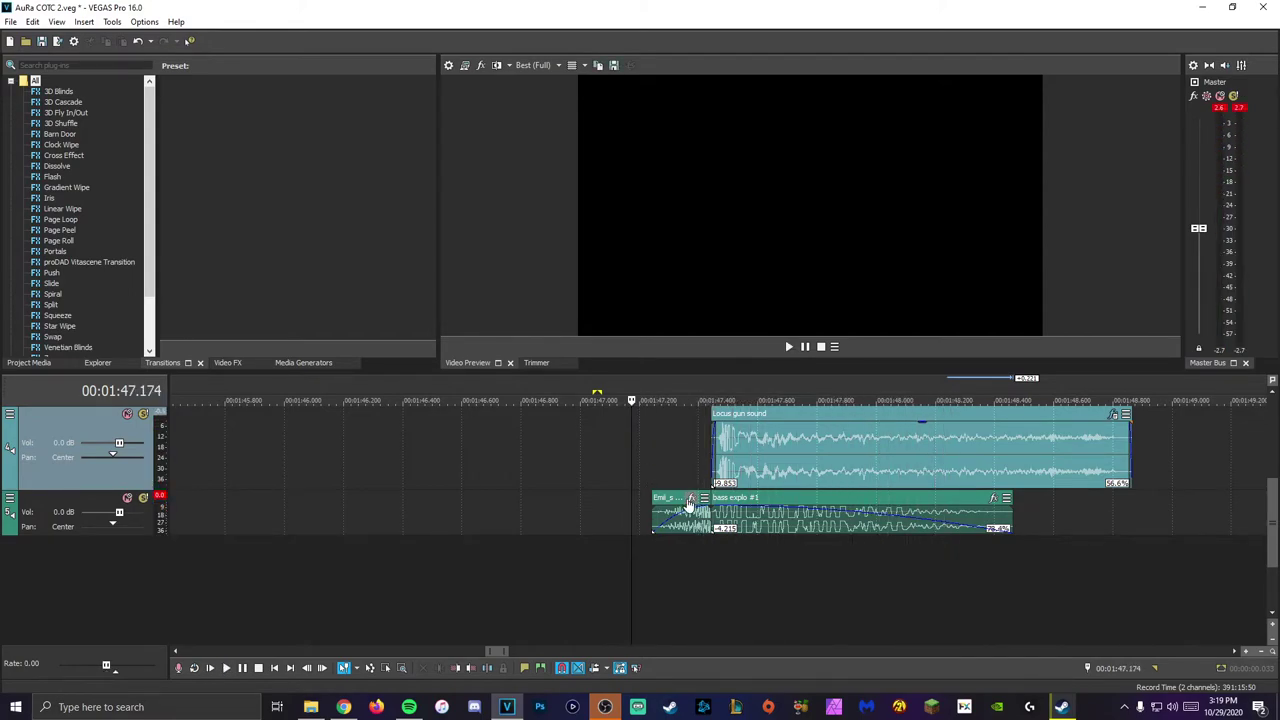
Step: Set the woosh clip's time-stretch method to Classic
{"action": "right_click", "coordinate": [688, 505]}
{"action": "left_click", "coordinate": [758, 683]}
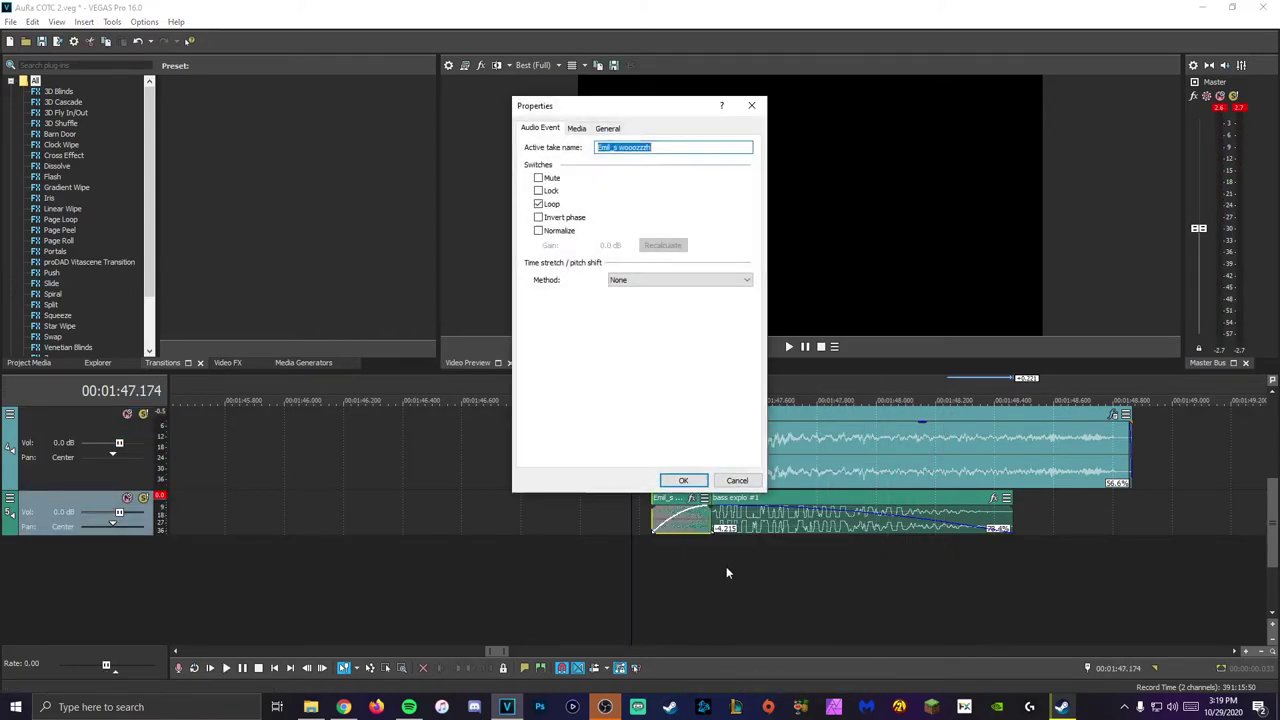
{"action": "left_click", "coordinate": [683, 281]}
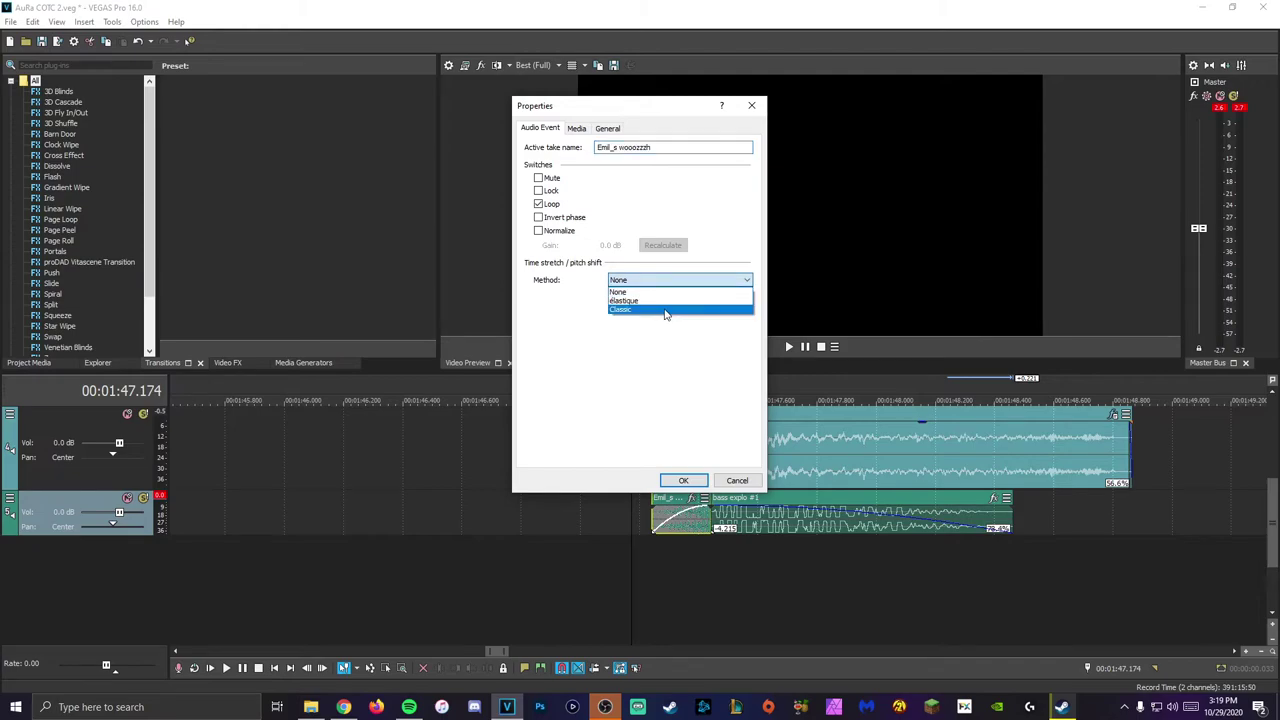
{"action": "left_click", "coordinate": [680, 303]}
{"action": "left_click", "coordinate": [683, 480]}
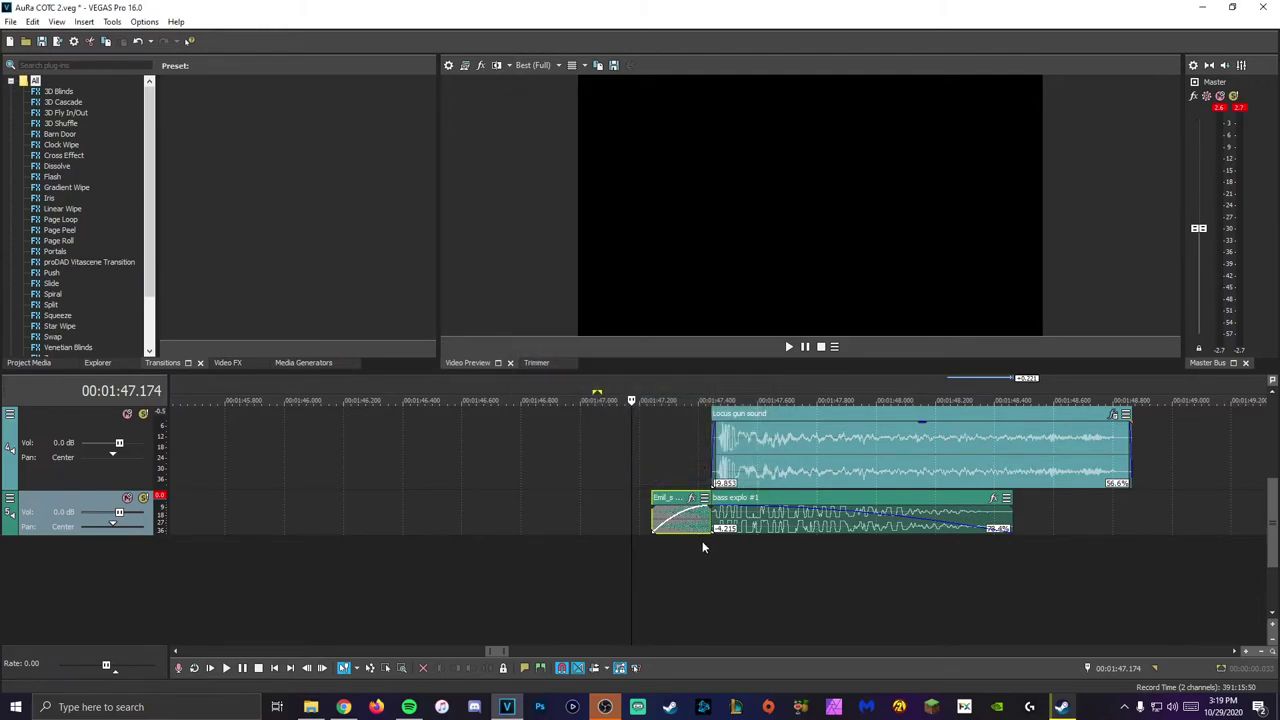
Step: Shift the woosh clip earlier, ahead of the bass explosion, and preview the layering
{"action": "mouse_move", "coordinate": [693, 527]}
{"action": "left_mouse_down"}
{"action": "mouse_move", "coordinate": [649, 527]}
{"action": "mouse_move", "coordinate": [714, 530]}
{"action": "left_mouse_up"}
{"action": "left_click", "coordinate": [586, 475]}
{"action": "key", "text": "space"}
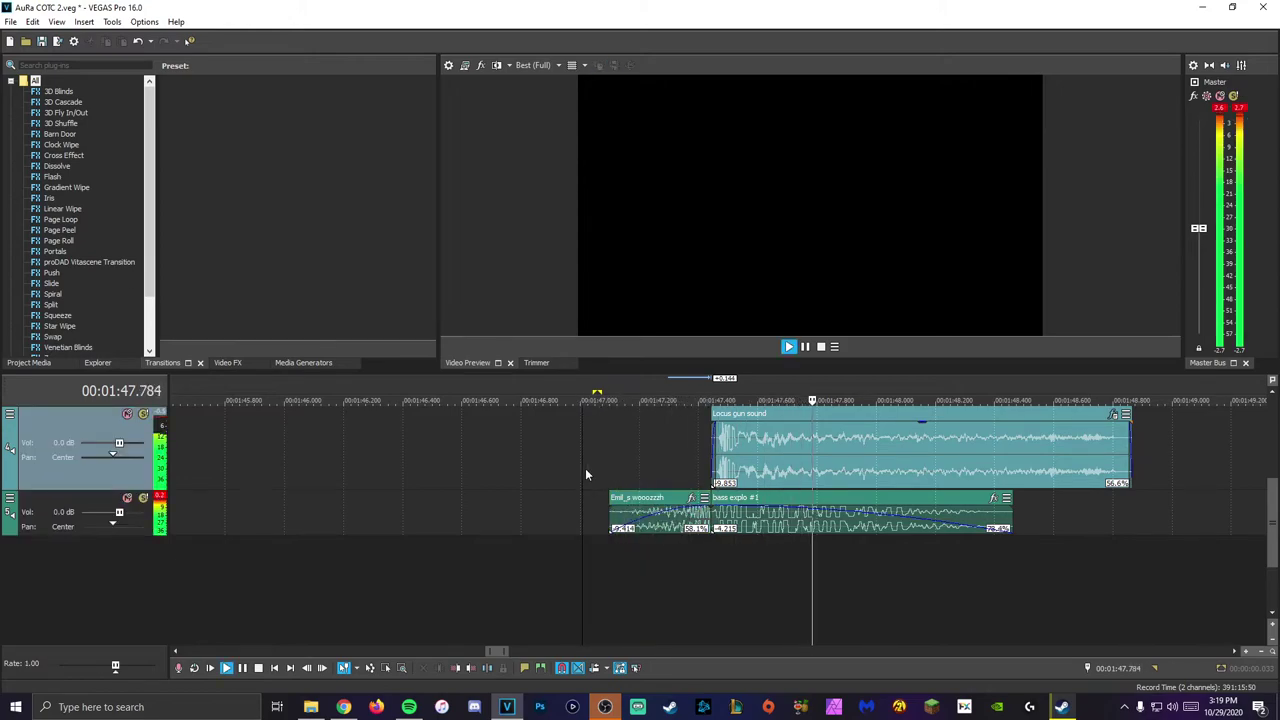
{"action": "key", "text": "space"}
{"action": "key", "text": "space"}
{"action": "key", "text": "space"}
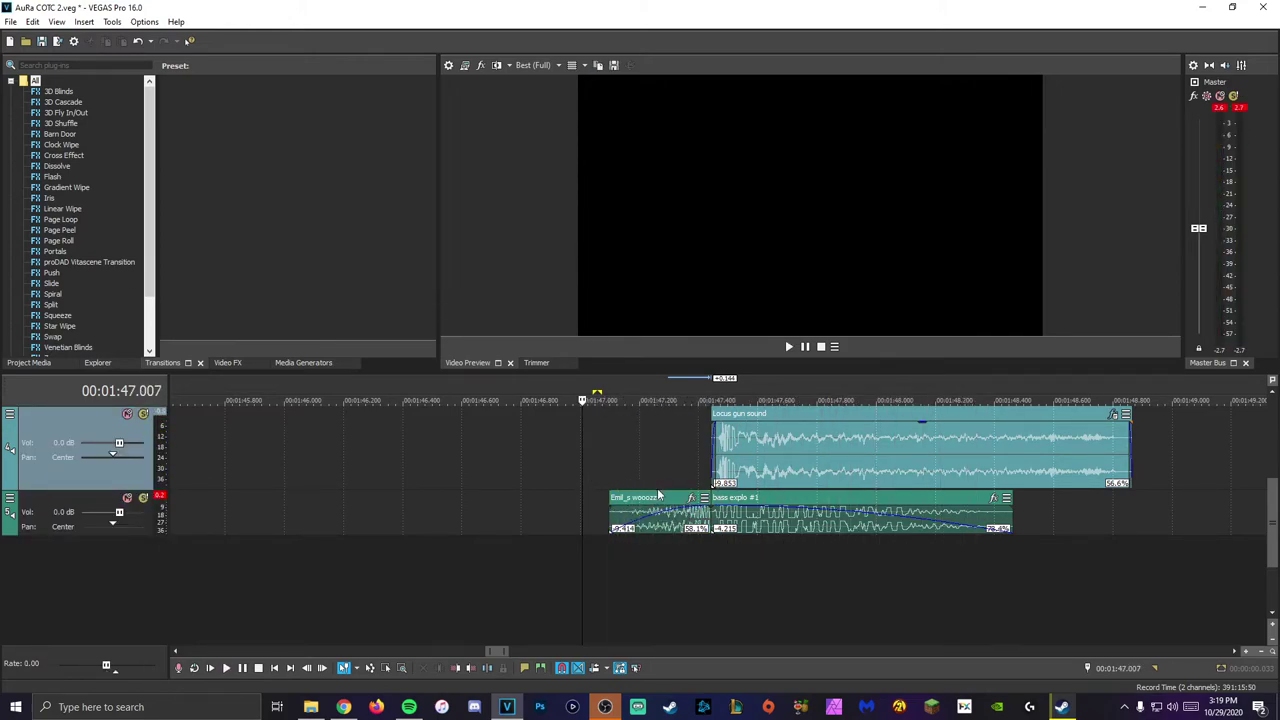
{"action": "left_click", "coordinate": [664, 502]}
Step: Split the woosh clip, delete its front piece, and preview the trimmed layering
{"action": "key", "text": "s"}
{"action": "left_click", "coordinate": [640, 514]}
{"action": "right_click", "coordinate": [640, 514]}
{"action": "left_click", "coordinate": [676, 377]}
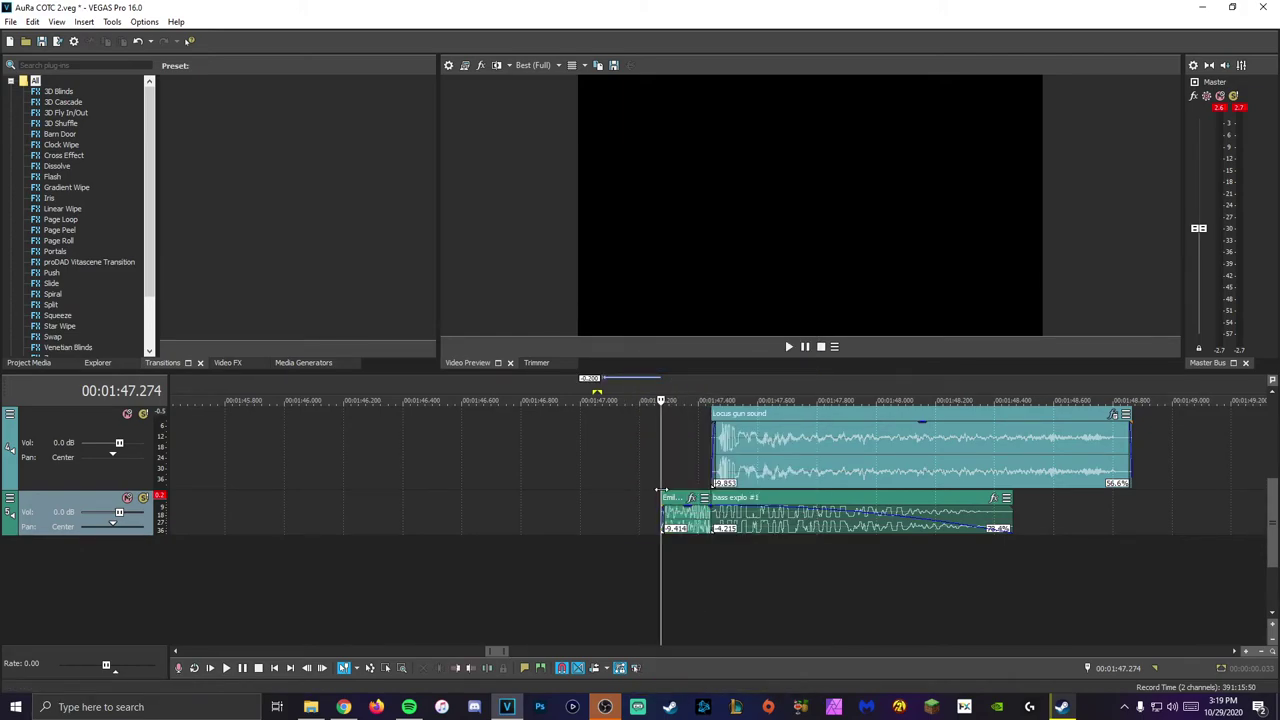
{"action": "left_click", "coordinate": [606, 465]}
{"action": "key", "text": "space"}
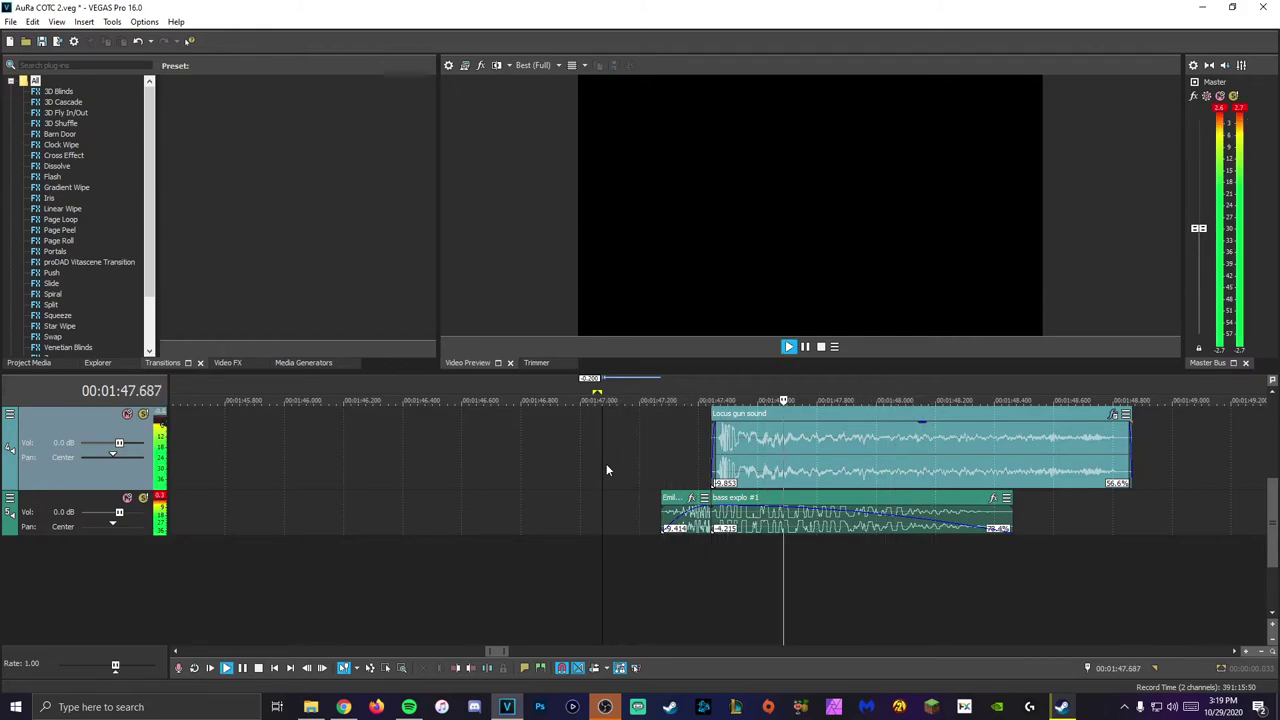
{"action": "key", "text": "space"}
Step: Move along the timeline to bring the Paladin Gun Sound clip into view
{"action": "scroll", "coordinate": [838, 525], "scroll_direction": "down", "scroll_amount": 5}
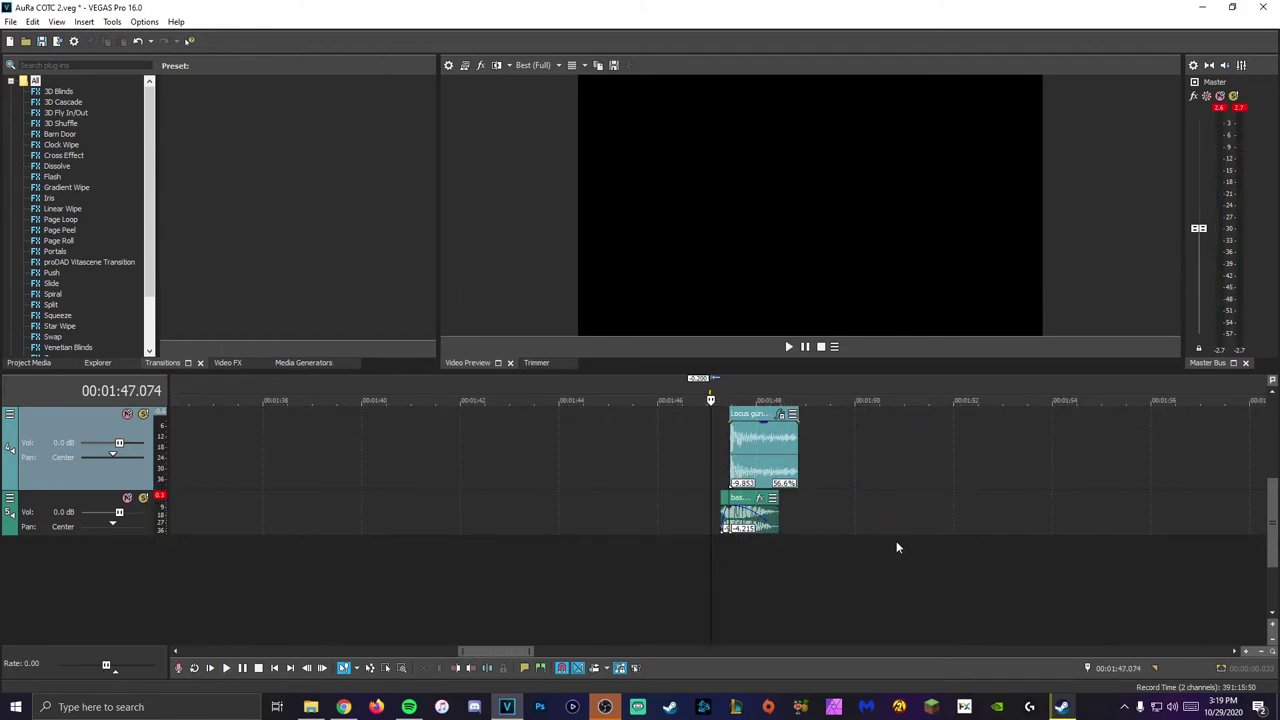
{"action": "left_click", "coordinate": [902, 548]}
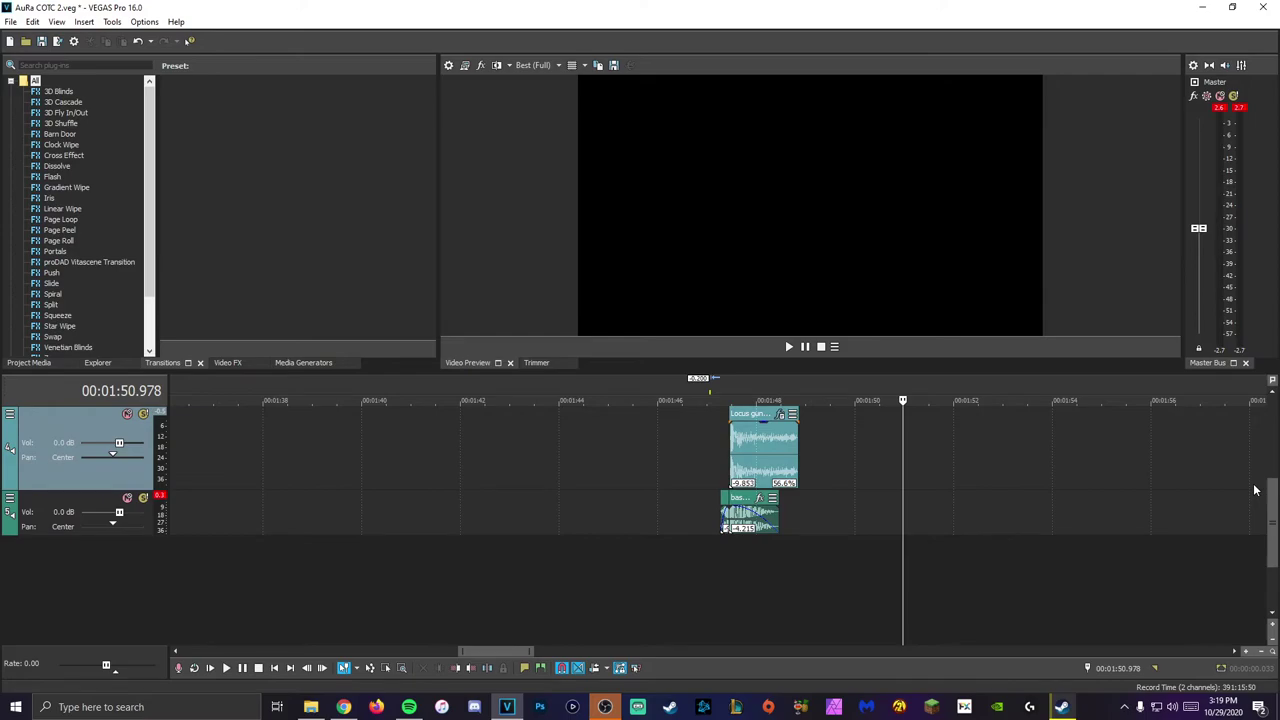
{"action": "scroll", "coordinate": [1271, 490], "scroll_direction": "up", "scroll_amount": 1}
{"action": "scroll", "coordinate": [1271, 490], "scroll_direction": "up", "scroll_amount": 1}
{"action": "scroll", "coordinate": [844, 521], "scroll_direction": "down", "scroll_amount": 4}
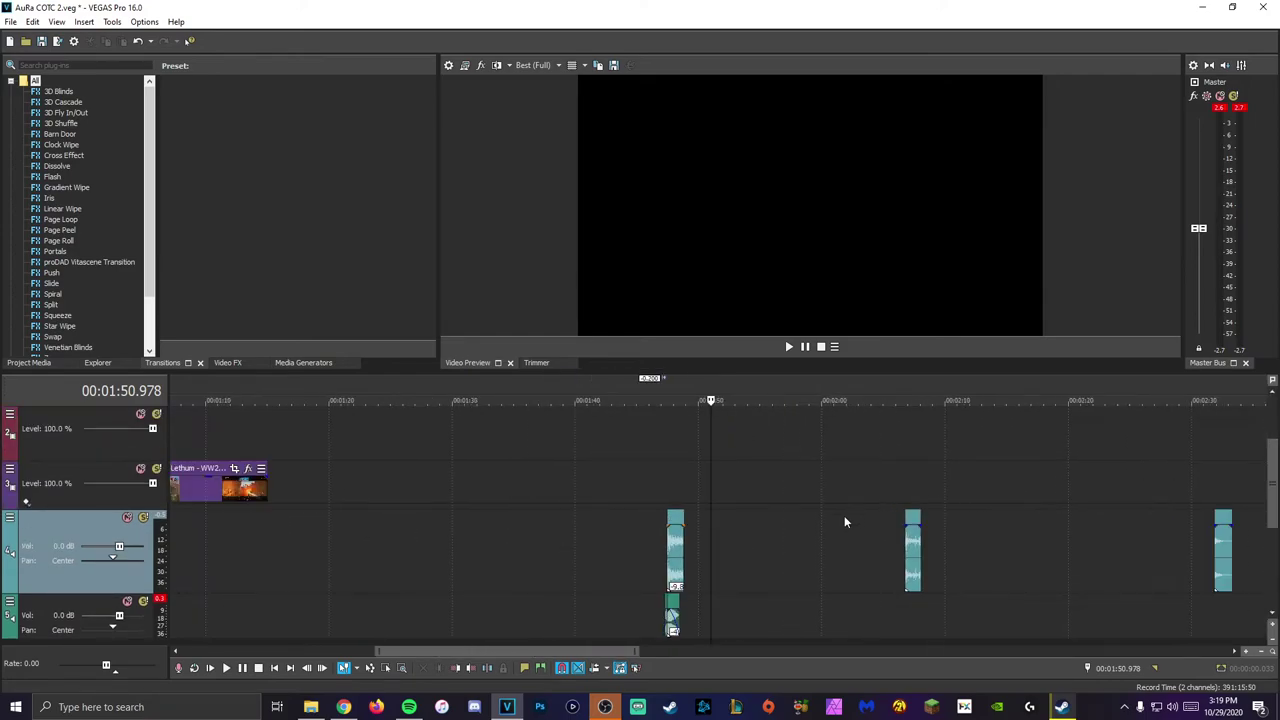
{"action": "left_click", "coordinate": [910, 596]}
{"action": "scroll", "coordinate": [912, 598], "scroll_direction": "up", "scroll_amount": 4}
{"action": "scroll", "coordinate": [600, 550], "scroll_direction": "up", "scroll_amount": 4}
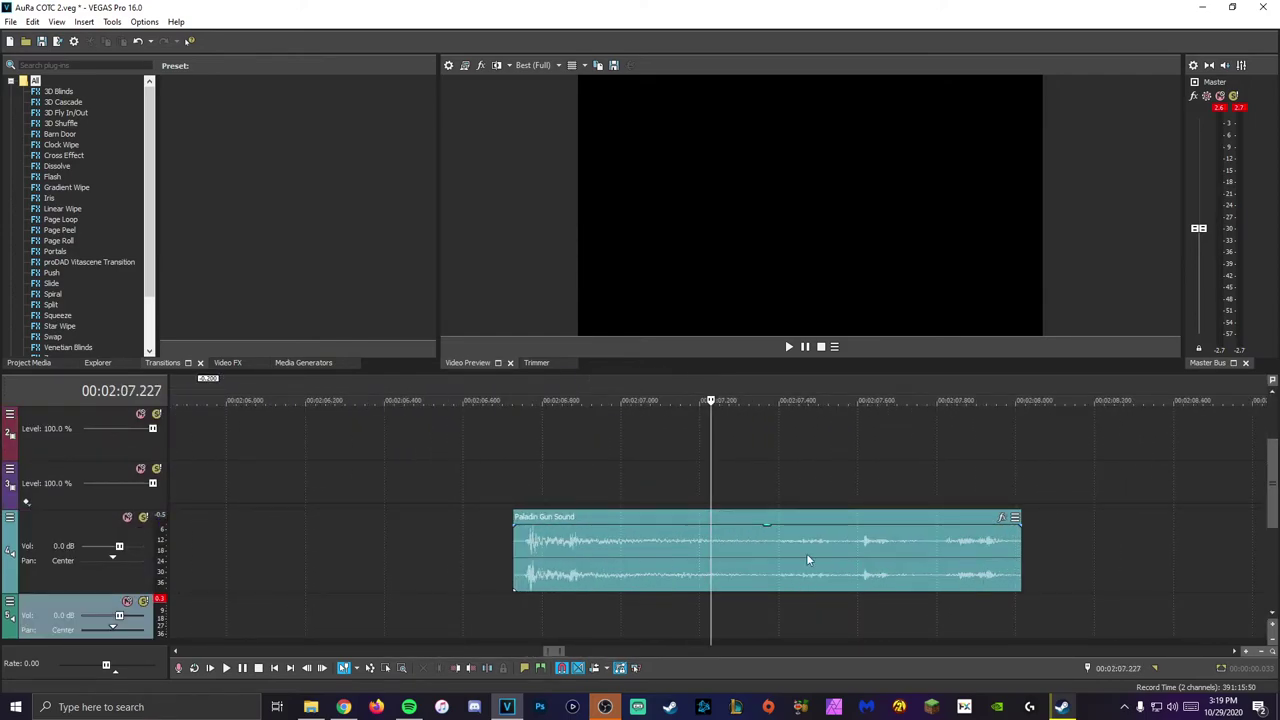
Step: Trim the Paladin Gun Sound clip's start to the cursor and preview it
{"action": "left_click", "coordinate": [530, 565]}
{"action": "right_click", "coordinate": [522, 560]}
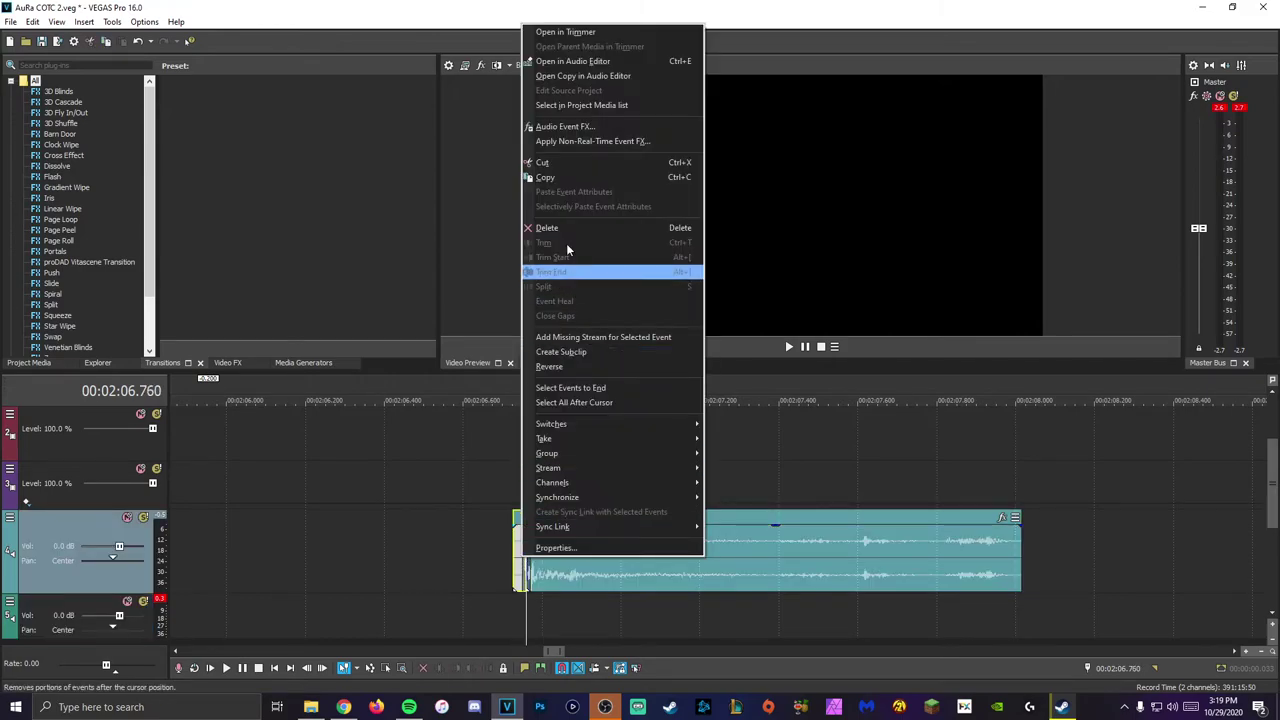
{"action": "left_click", "coordinate": [560, 228]}
{"action": "key", "text": "space"}
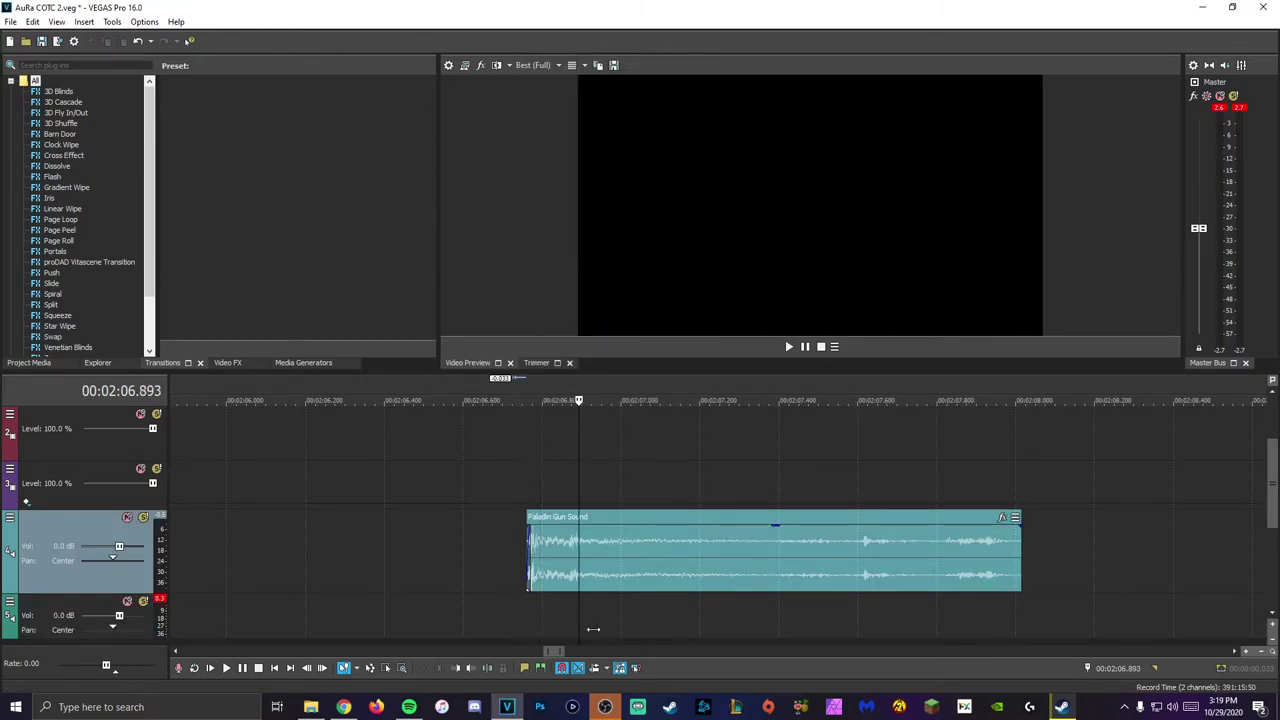
Step: Set the Paladin clip to Classic time-stretching with Lock to stretch checked
{"action": "right_click", "coordinate": [638, 598]}
{"action": "left_click", "coordinate": [680, 563]}
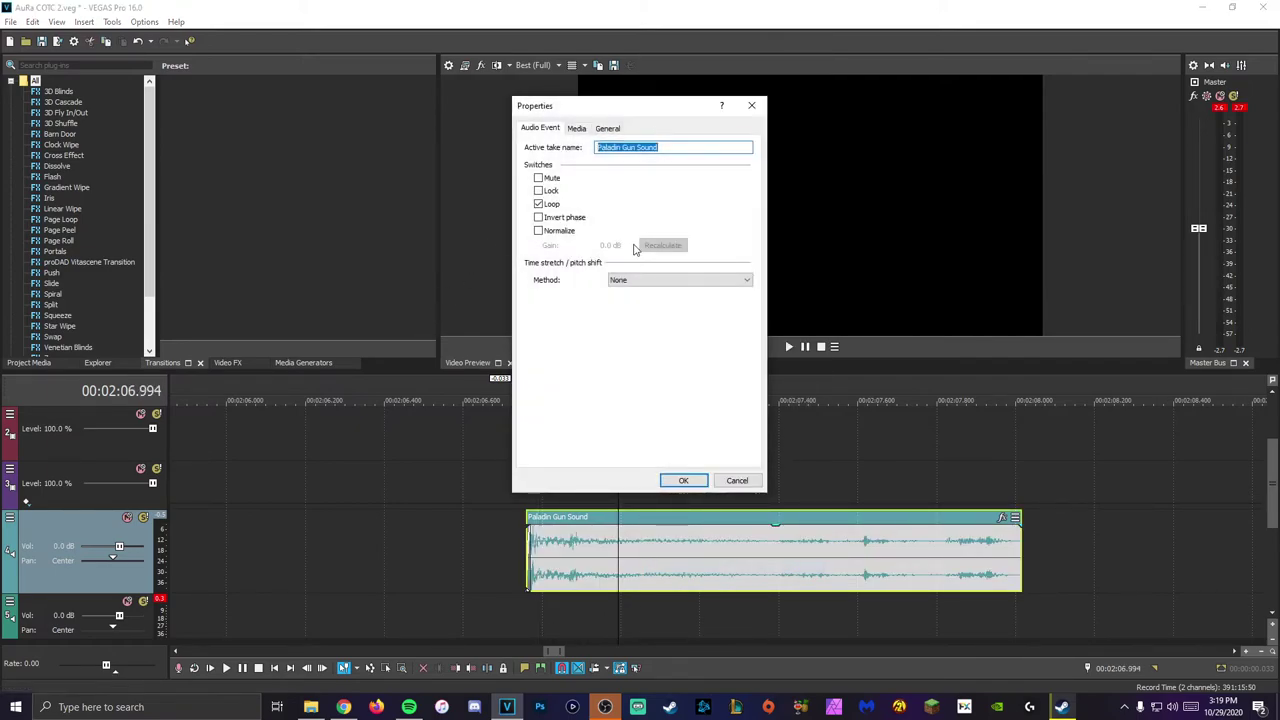
{"action": "left_click", "coordinate": [622, 281]}
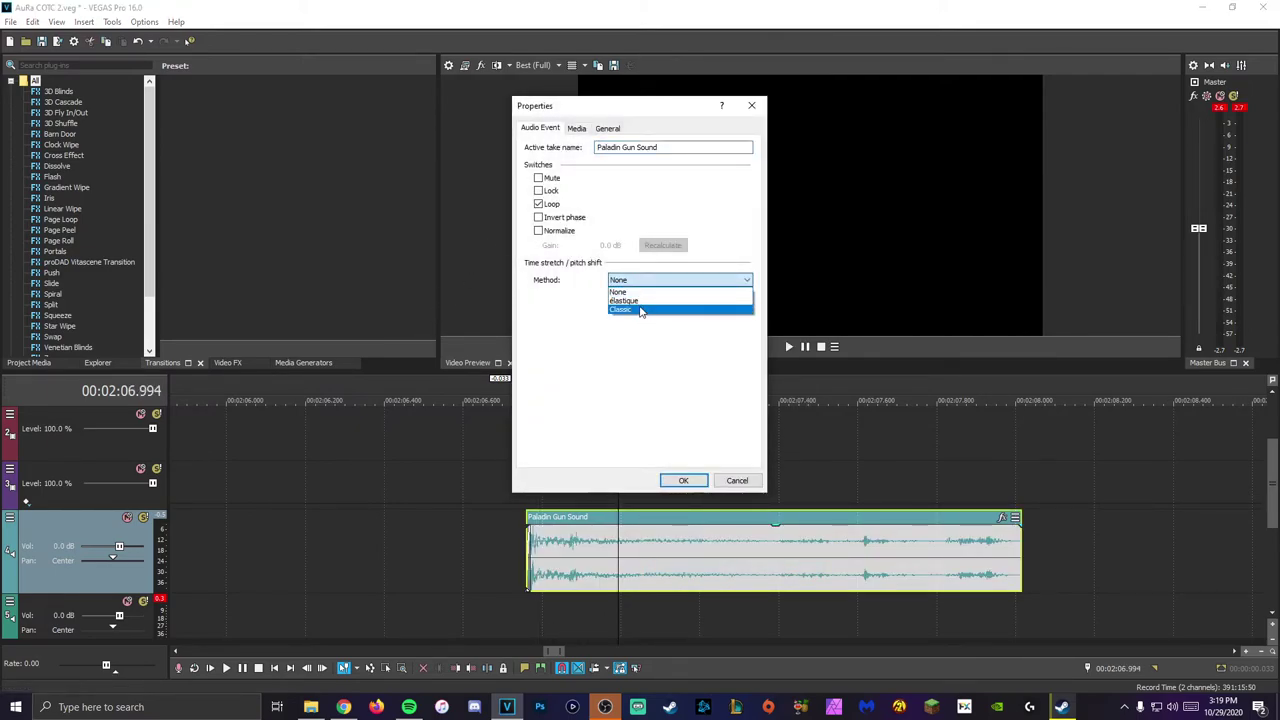
{"action": "left_click", "coordinate": [641, 311]}
{"action": "left_click", "coordinate": [624, 355]}
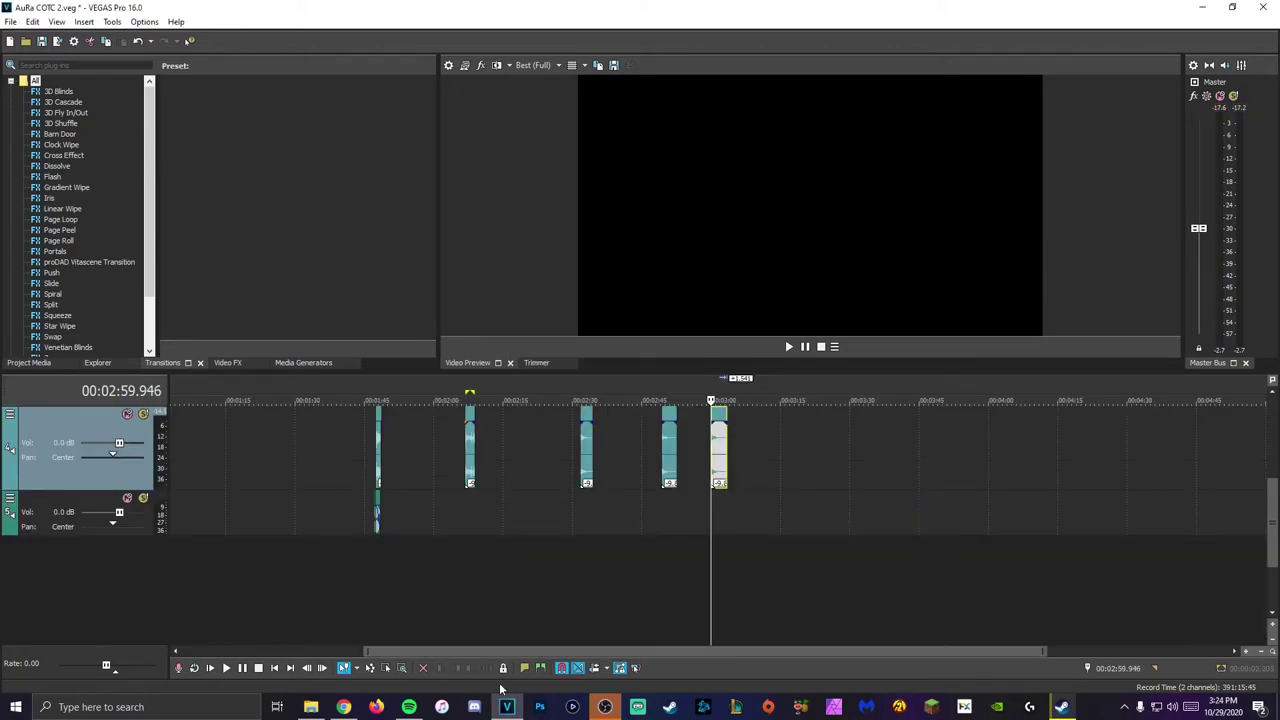
{"action": "scroll", "coordinate": [461, 530], "scroll_direction": "up", "scroll_amount": 1}
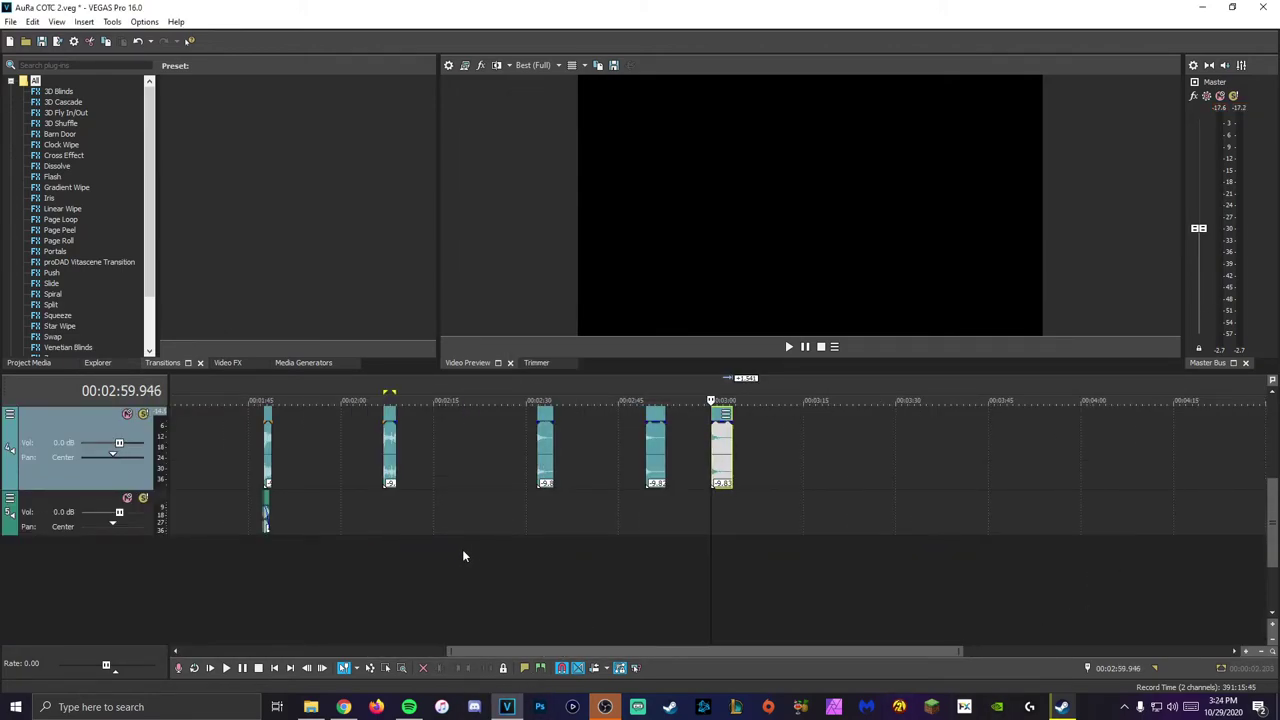
{"action": "scroll", "coordinate": [465, 555], "scroll_direction": "down", "scroll_amount": 3}
{"action": "left_click", "coordinate": [488, 551]}
{"action": "scroll", "coordinate": [478, 563], "scroll_direction": "up", "scroll_amount": 5}
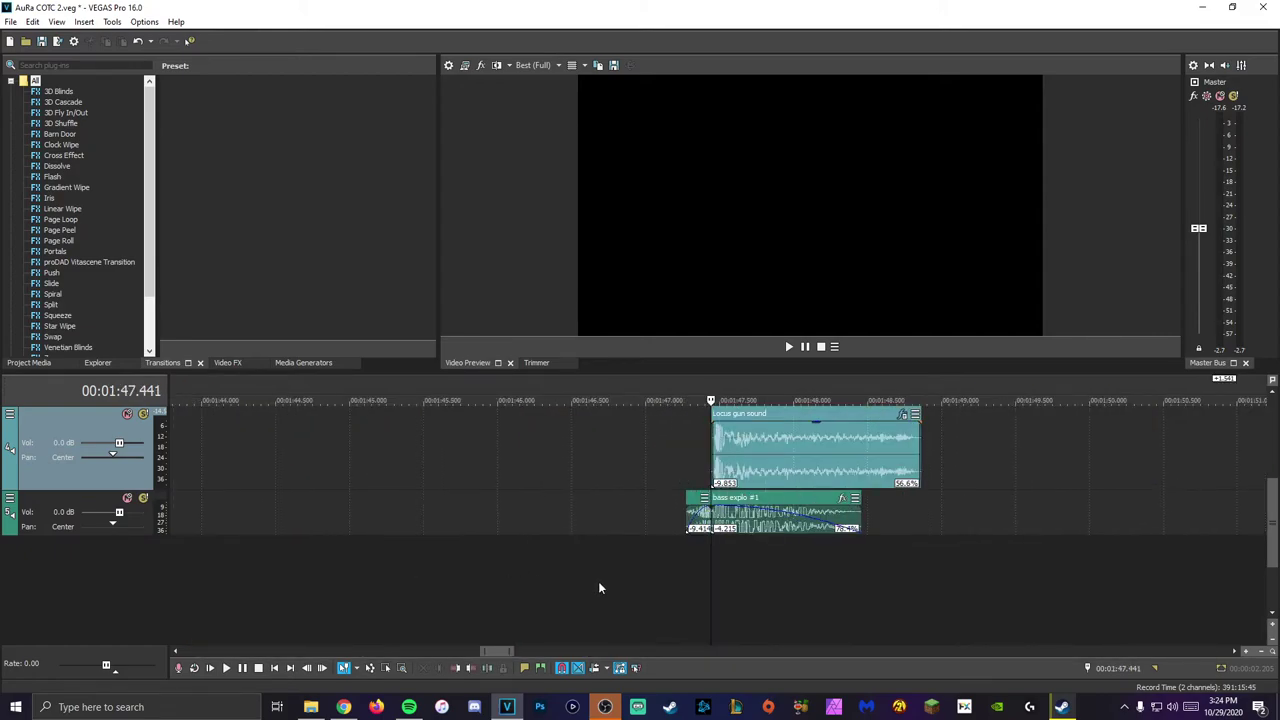
{"action": "scroll", "coordinate": [600, 585], "scroll_direction": "up", "scroll_amount": 3}
{"action": "left_click", "coordinate": [770, 496]}
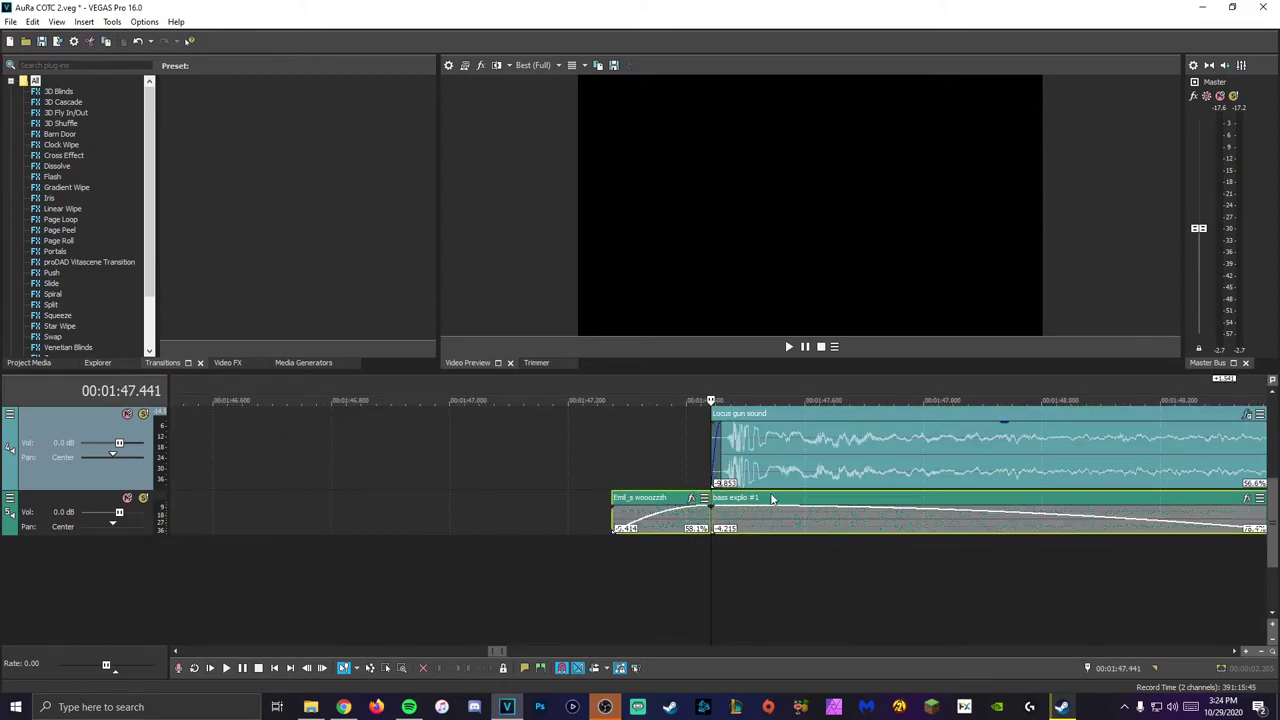
{"action": "right_click", "coordinate": [770, 496]}
{"action": "left_click", "coordinate": [862, 313]}
{"action": "scroll", "coordinate": [918, 570], "scroll_direction": "down", "scroll_amount": 3}
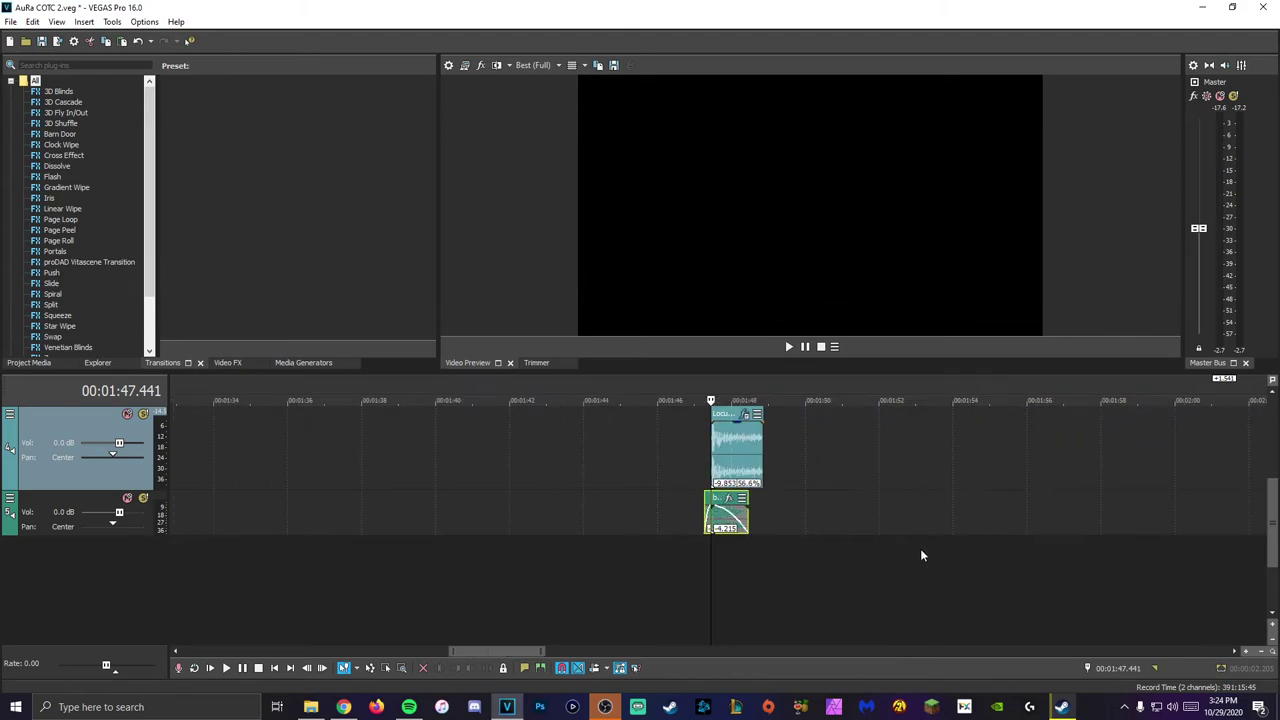
{"action": "scroll", "coordinate": [960, 520], "scroll_direction": "down", "scroll_amount": 2}
{"action": "scroll", "coordinate": [1009, 491], "scroll_direction": "down", "scroll_amount": 2}
{"action": "left_click_drag", "start_coordinate": [1207, 233], "coordinate": [1205, 224]}
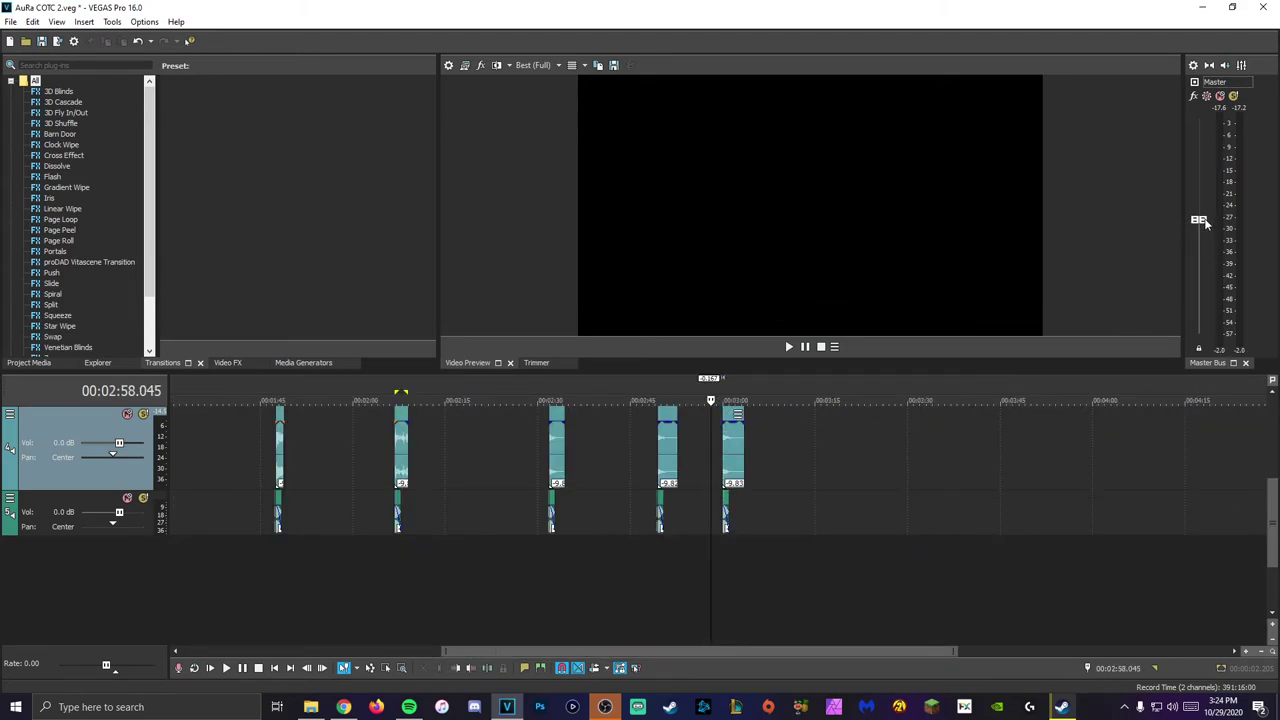
{"action": "scroll", "coordinate": [673, 513], "scroll_direction": "down", "scroll_amount": 2}
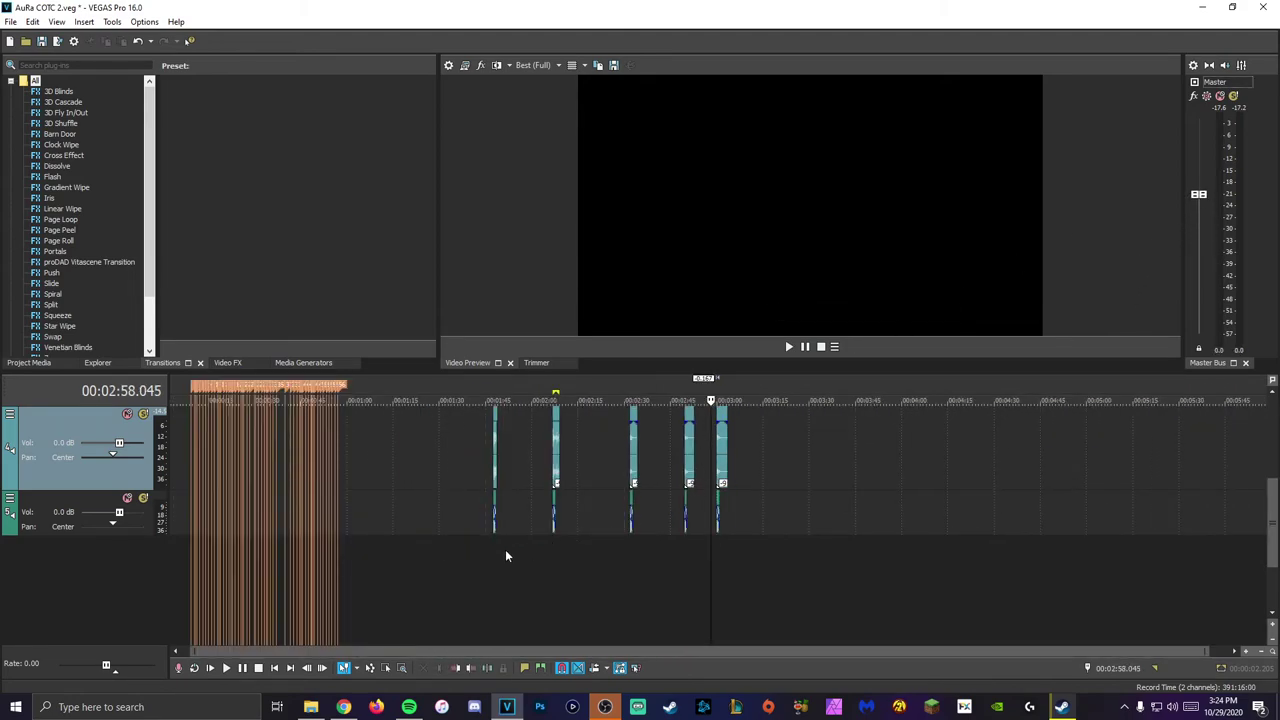
{"action": "scroll", "coordinate": [515, 557], "scroll_direction": "up", "scroll_amount": 3}
{"action": "scroll", "coordinate": [640, 575], "scroll_direction": "up", "scroll_amount": 2}
{"action": "scroll", "coordinate": [860, 550], "scroll_direction": "up", "scroll_amount": 2}
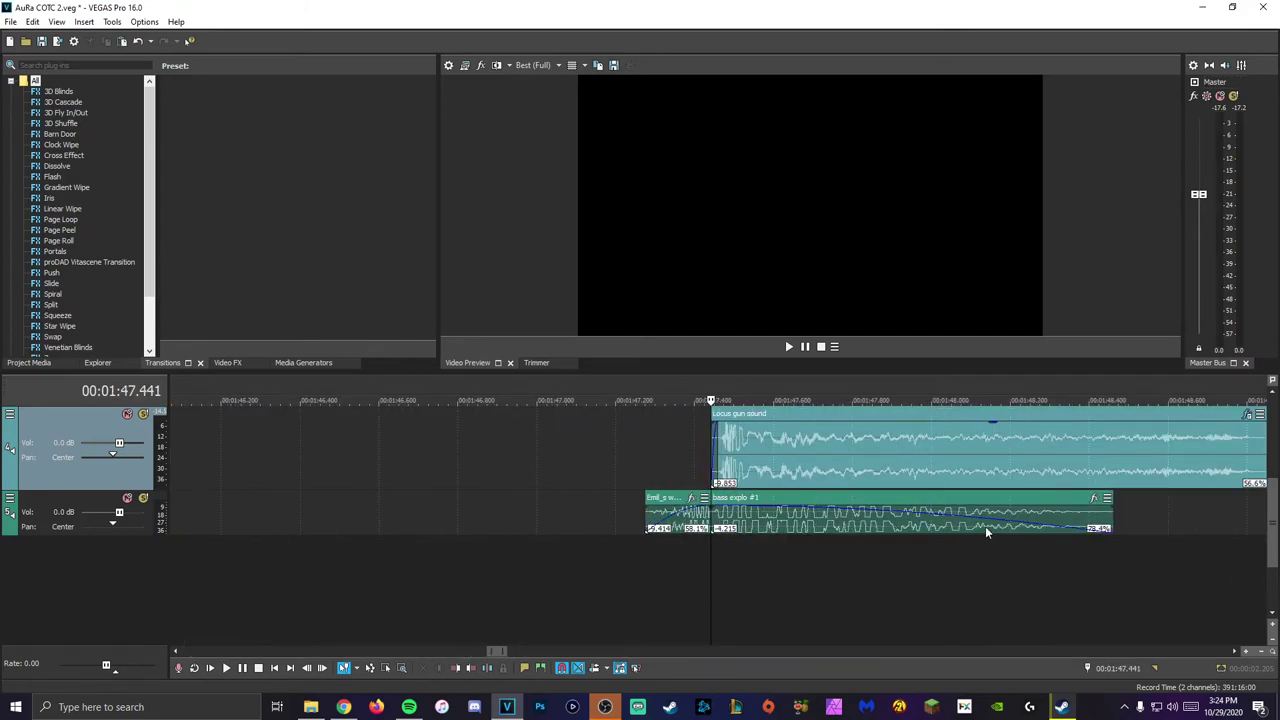
{"action": "left_click", "coordinate": [634, 551]}
{"action": "key", "text": "space"}
{"action": "scroll", "coordinate": [900, 588], "scroll_direction": "down", "scroll_amount": 3}
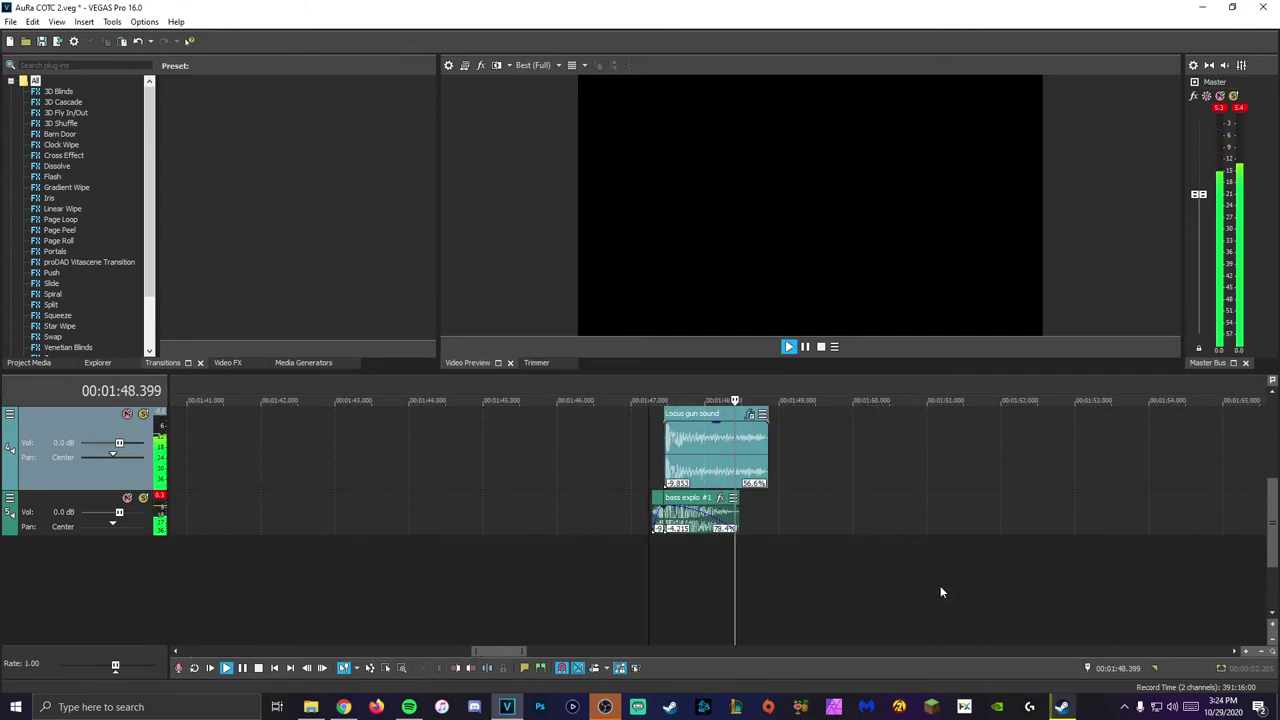
{"action": "key", "text": "space"}
{"action": "scroll", "coordinate": [1117, 538], "scroll_direction": "down", "scroll_amount": 2}
{"action": "scroll", "coordinate": [1080, 530], "scroll_direction": "down", "scroll_amount": 1}
{"action": "left_click", "coordinate": [1078, 558]}
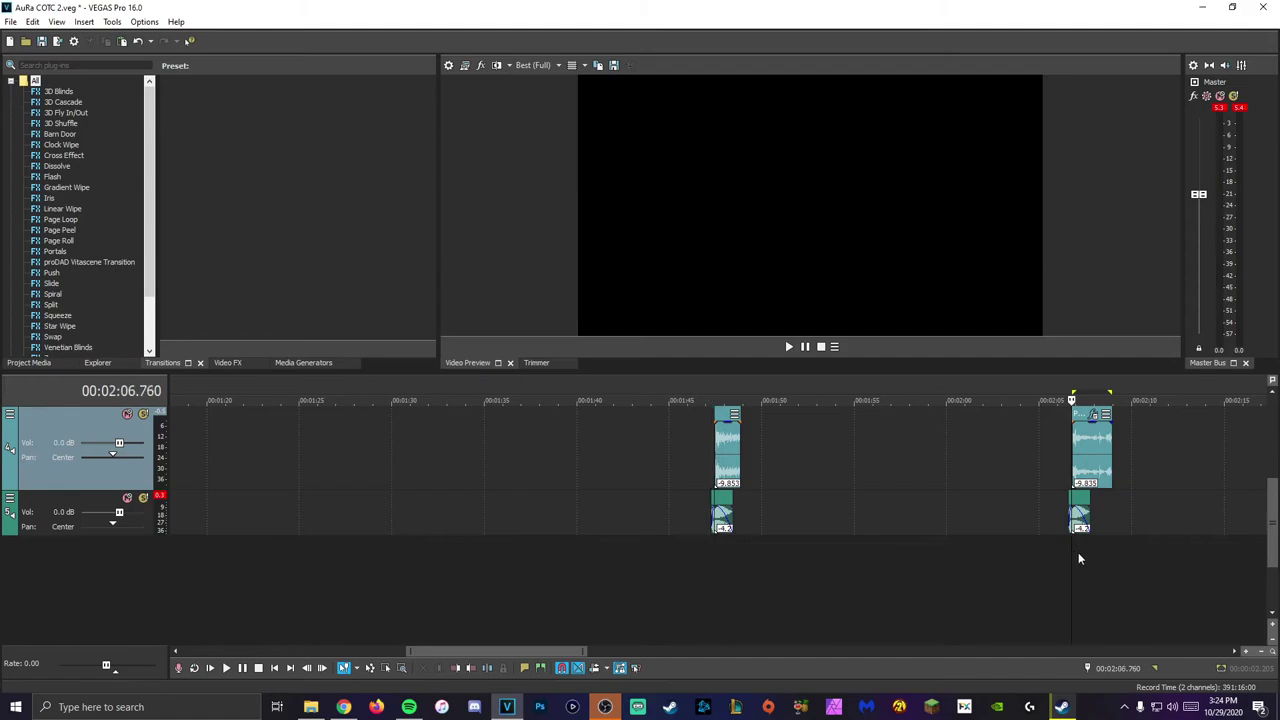
{"action": "scroll", "coordinate": [1078, 558], "scroll_direction": "up", "scroll_amount": 3}
{"action": "left_click", "coordinate": [638, 563]}
{"action": "key", "text": "space"}
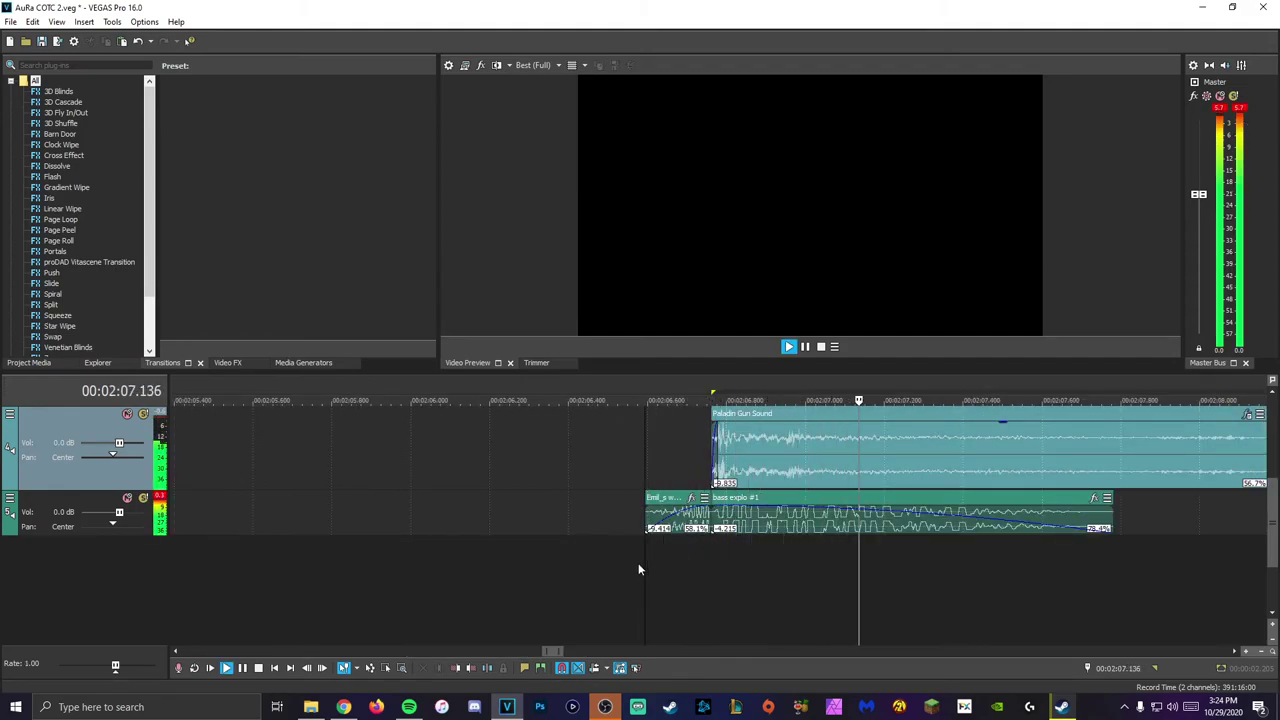
{"action": "scroll", "coordinate": [700, 573], "scroll_direction": "down", "scroll_amount": 2}
{"action": "scroll", "coordinate": [874, 546], "scroll_direction": "down", "scroll_amount": 3}
{"action": "key", "text": "space"}
{"action": "scroll", "coordinate": [1023, 575], "scroll_direction": "down", "scroll_amount": 3}
{"action": "scroll", "coordinate": [993, 569], "scroll_direction": "down", "scroll_amount": 3}
{"action": "left_click", "coordinate": [813, 542]}
{"action": "scroll", "coordinate": [862, 547], "scroll_direction": "up", "scroll_amount": 3}
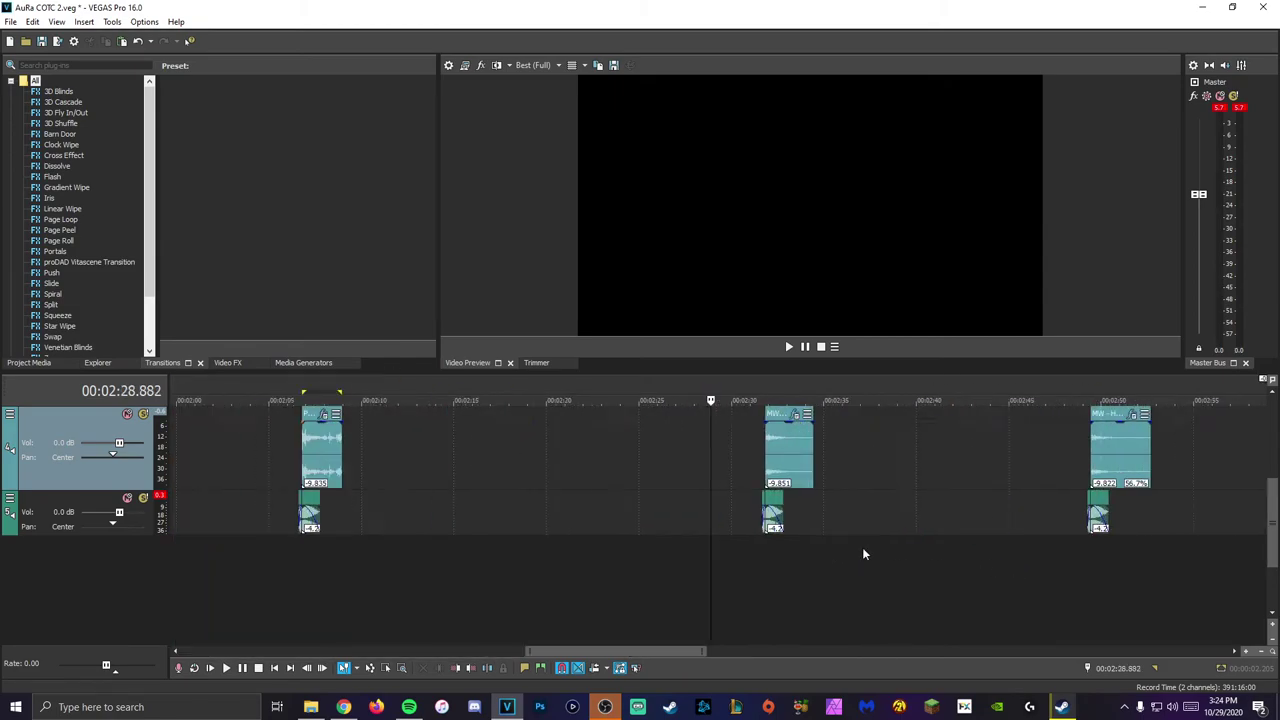
{"action": "scroll", "coordinate": [900, 550], "scroll_direction": "up", "scroll_amount": 3}
{"action": "left_click", "coordinate": [907, 560]}
{"action": "scroll", "coordinate": [907, 561], "scroll_direction": "up", "scroll_amount": 3}
{"action": "scroll", "coordinate": [890, 566], "scroll_direction": "up", "scroll_amount": 3}
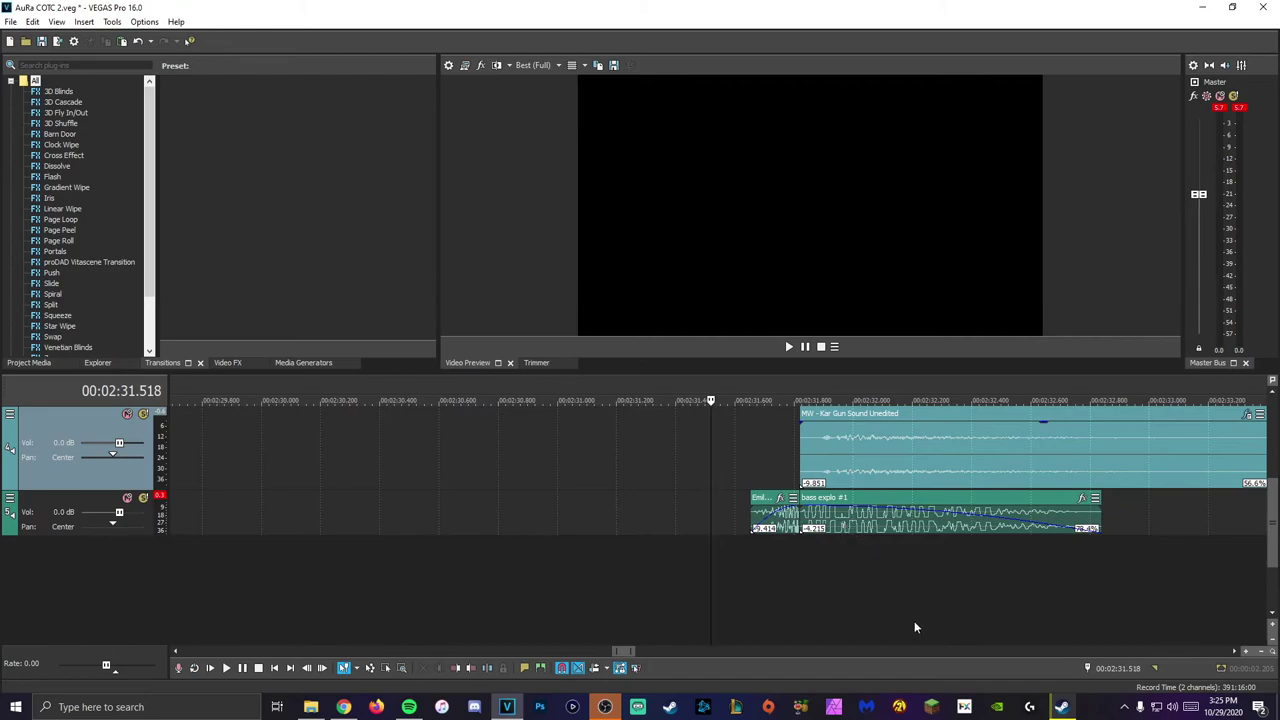
{"action": "key", "text": "space"}
{"action": "scroll", "coordinate": [905, 628], "scroll_direction": "down", "scroll_amount": 4}
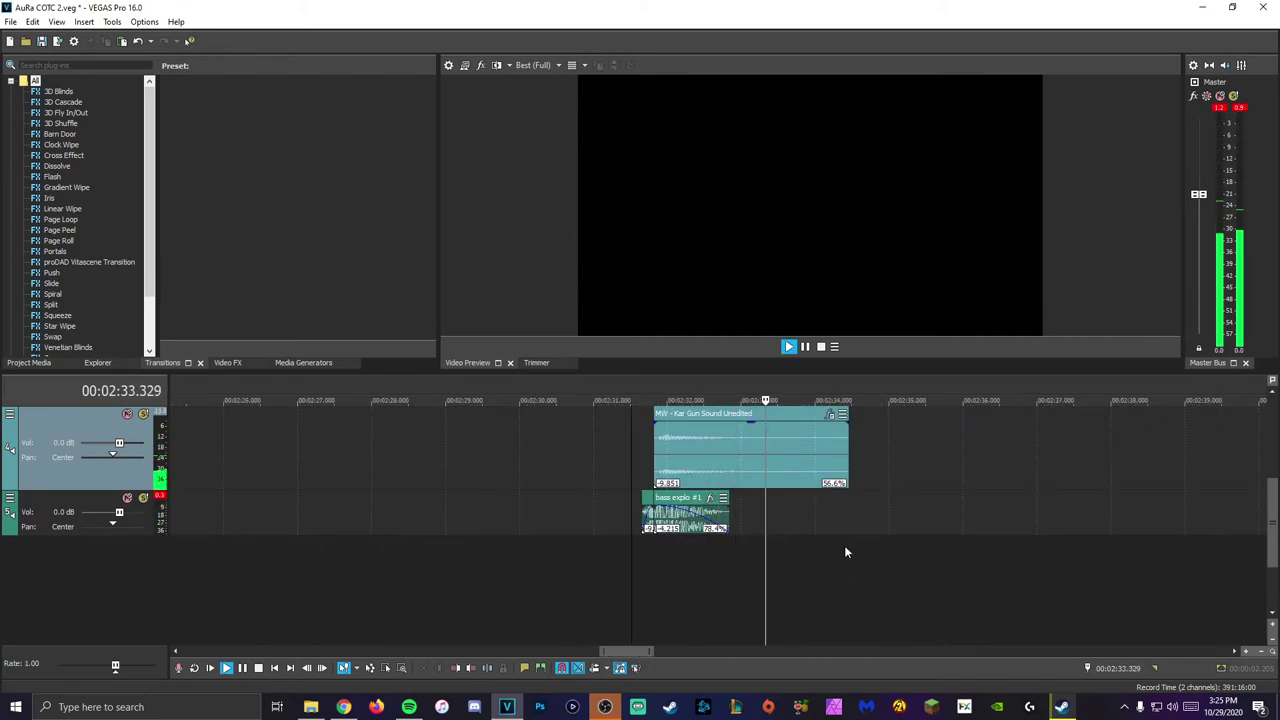
{"action": "key", "text": "space"}
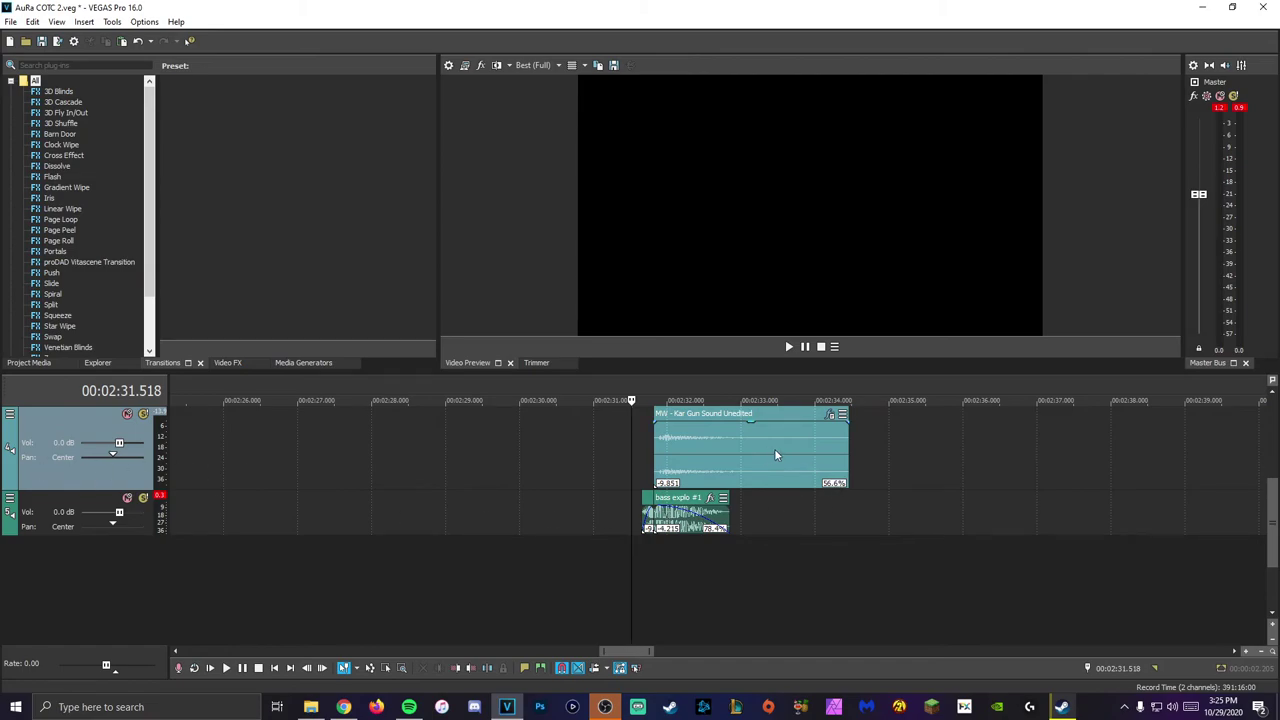
Step: Raise the gun sound track's volume to 12.0 dB and preview the Kar layered sound
{"action": "left_click_drag", "start_coordinate": [118, 444], "coordinate": [131, 444]}
{"action": "left_click", "coordinate": [612, 483]}
{"action": "key", "text": "space"}
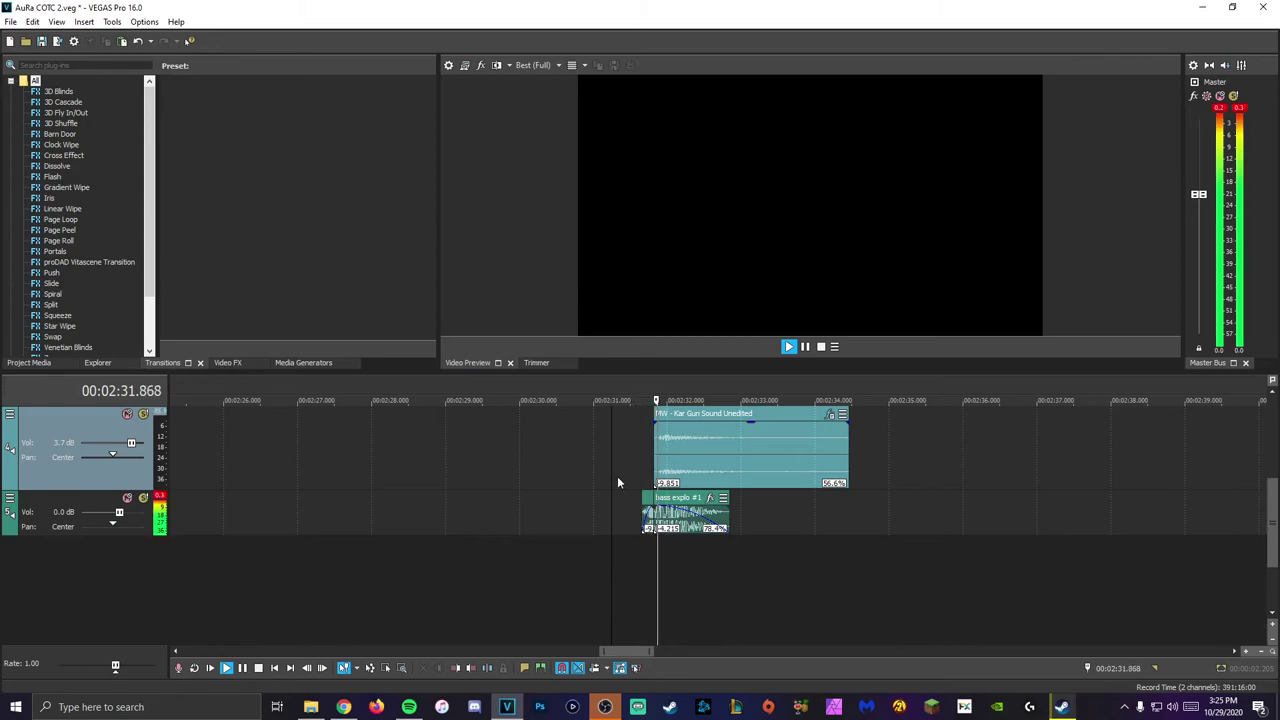
{"action": "key", "text": "space"}
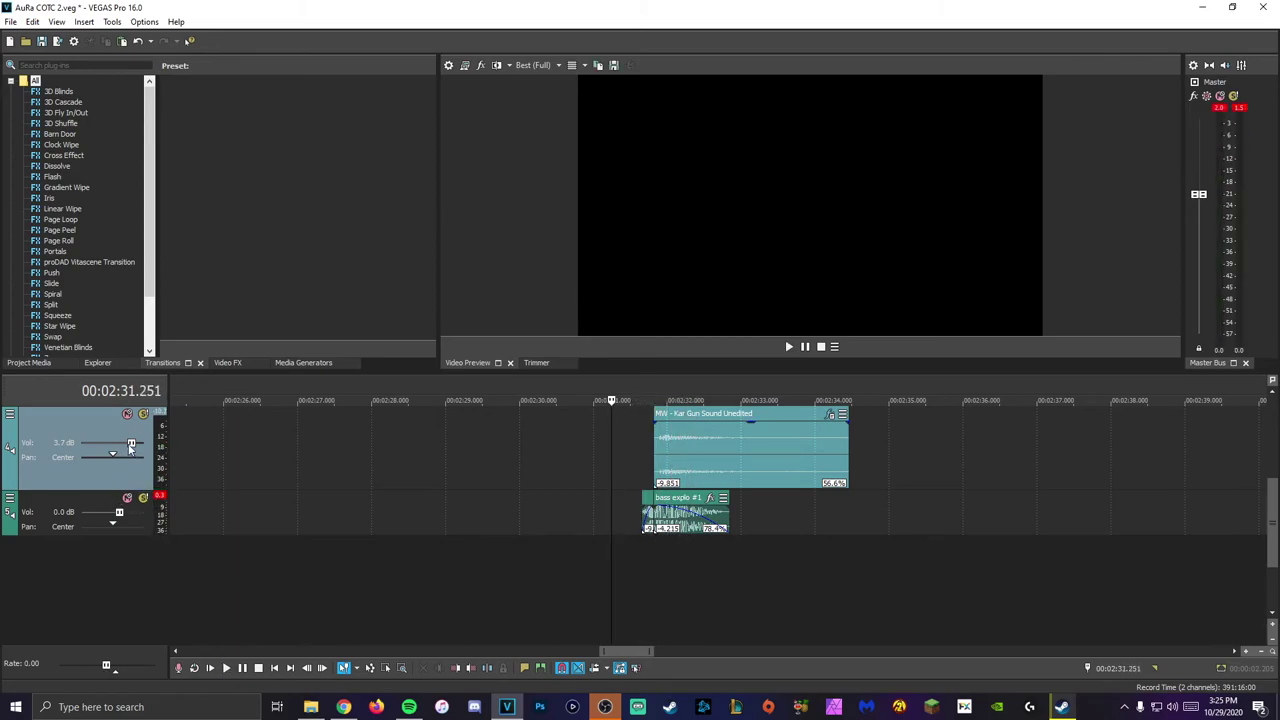
{"action": "key", "text": "space"}
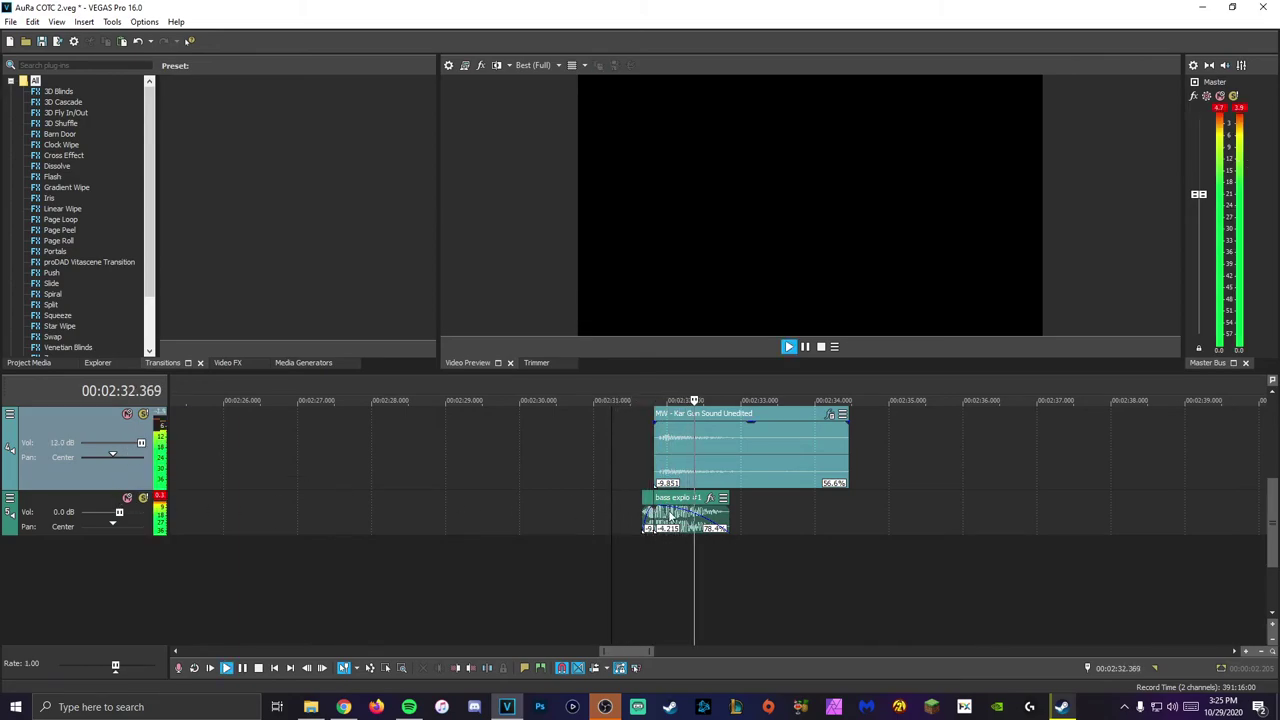
{"action": "key", "text": "space"}
Step: Move to the HDR Gun Sound clip and preview its layered sound
{"action": "scroll", "coordinate": [900, 538], "scroll_direction": "down", "scroll_amount": 4}
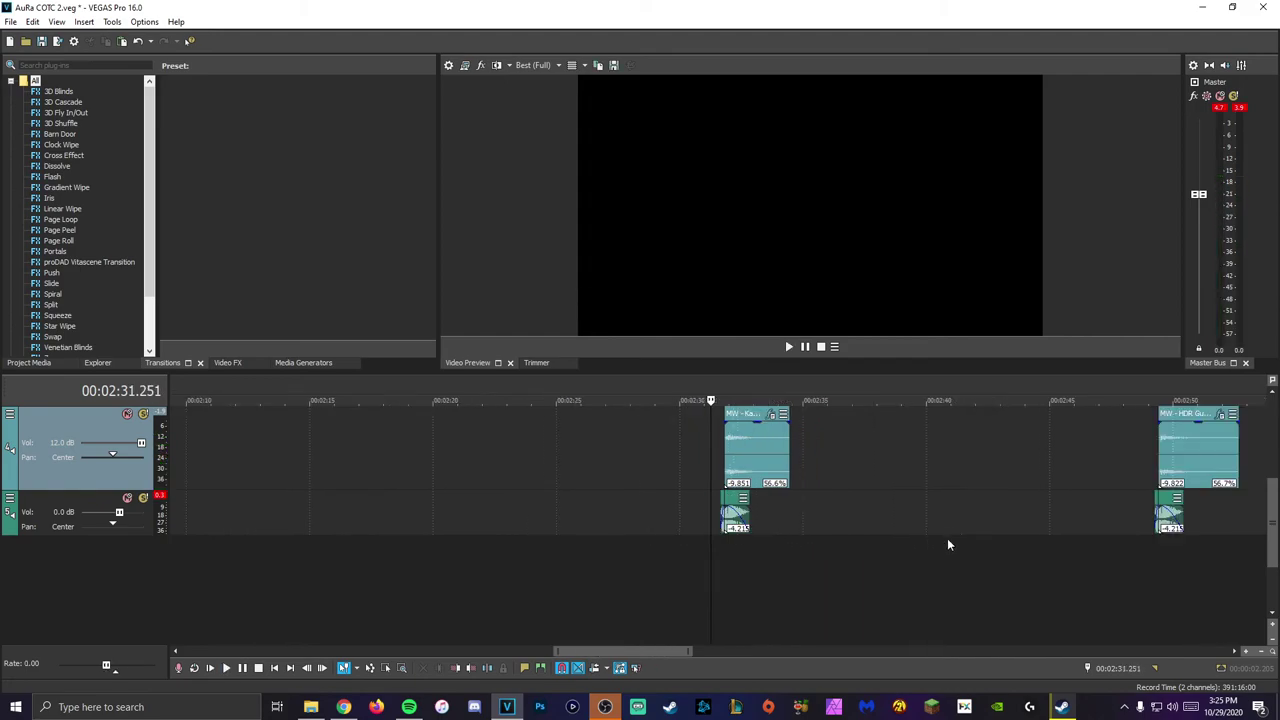
{"action": "scroll", "coordinate": [1010, 538], "scroll_direction": "down", "scroll_amount": 2}
{"action": "left_click", "coordinate": [1042, 555]}
{"action": "scroll", "coordinate": [1079, 568], "scroll_direction": "up", "scroll_amount": 3}
{"action": "scroll", "coordinate": [1079, 568], "scroll_direction": "up", "scroll_amount": 3}
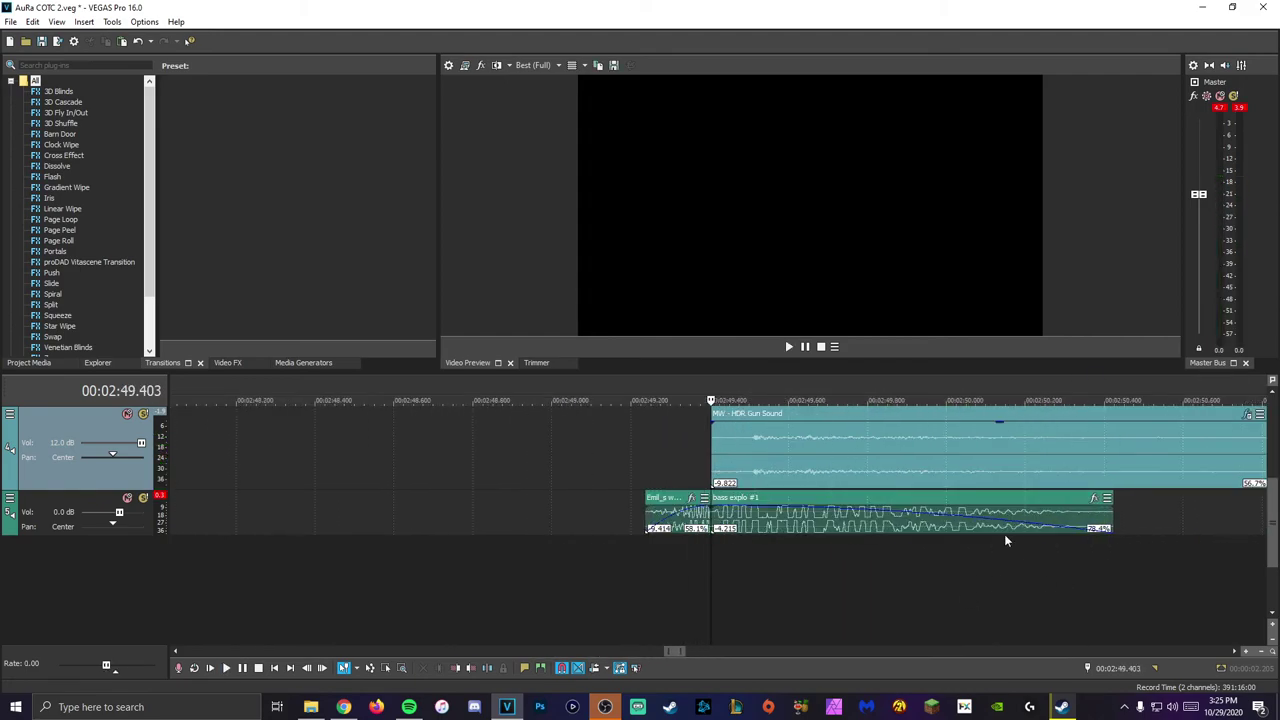
{"action": "left_click_drag", "start_coordinate": [637, 586], "coordinate": [645, 586]}
{"action": "left_click", "coordinate": [606, 559]}
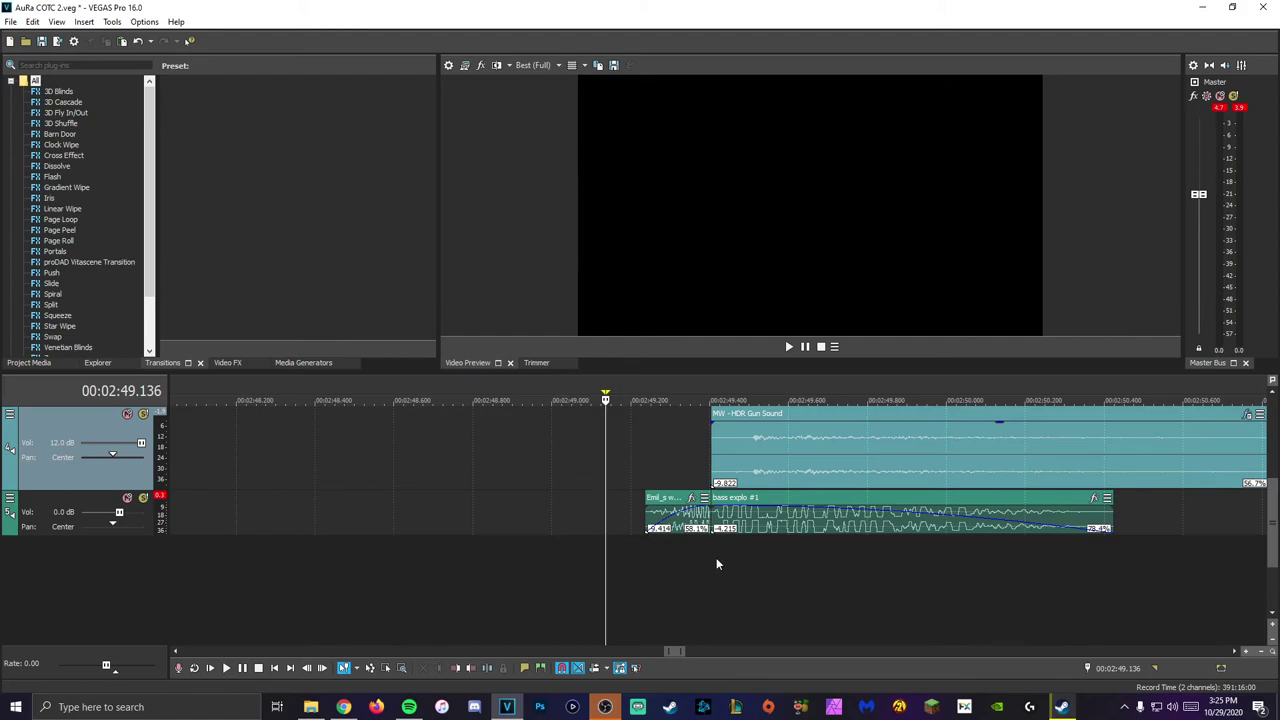
{"action": "key", "text": "space"}
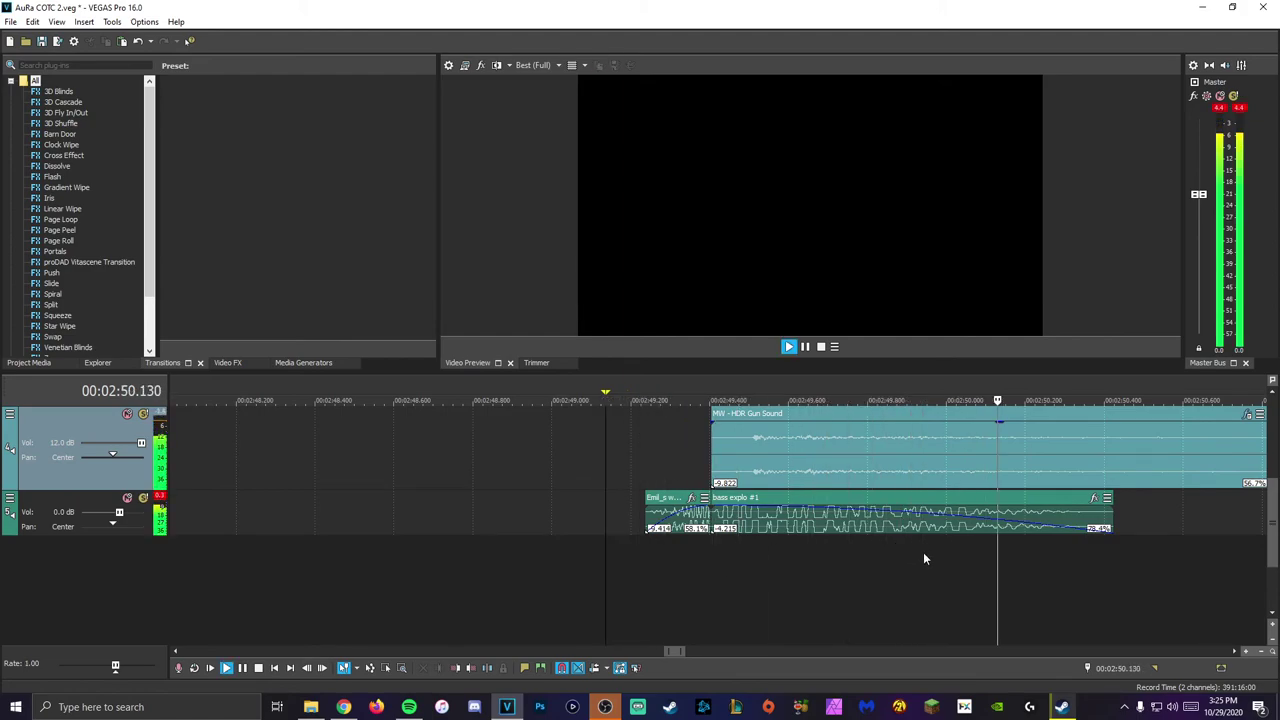
{"action": "key", "text": "space"}
Step: Shift the HDR Gun Sound clip slightly earlier and preview the adjusted layering
{"action": "scroll", "coordinate": [1000, 570], "scroll_direction": "down", "scroll_amount": 1}
{"action": "left_click_drag", "start_coordinate": [826, 478], "coordinate": [803, 479]}
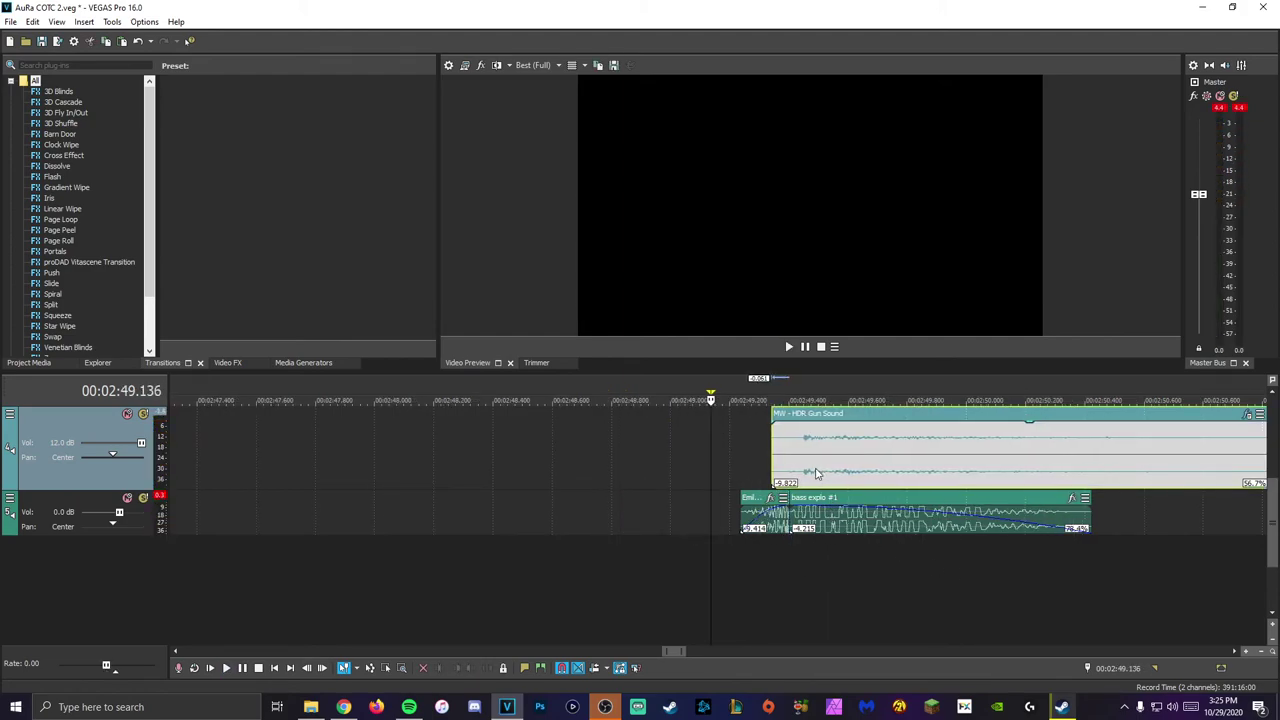
{"action": "left_click", "coordinate": [719, 480]}
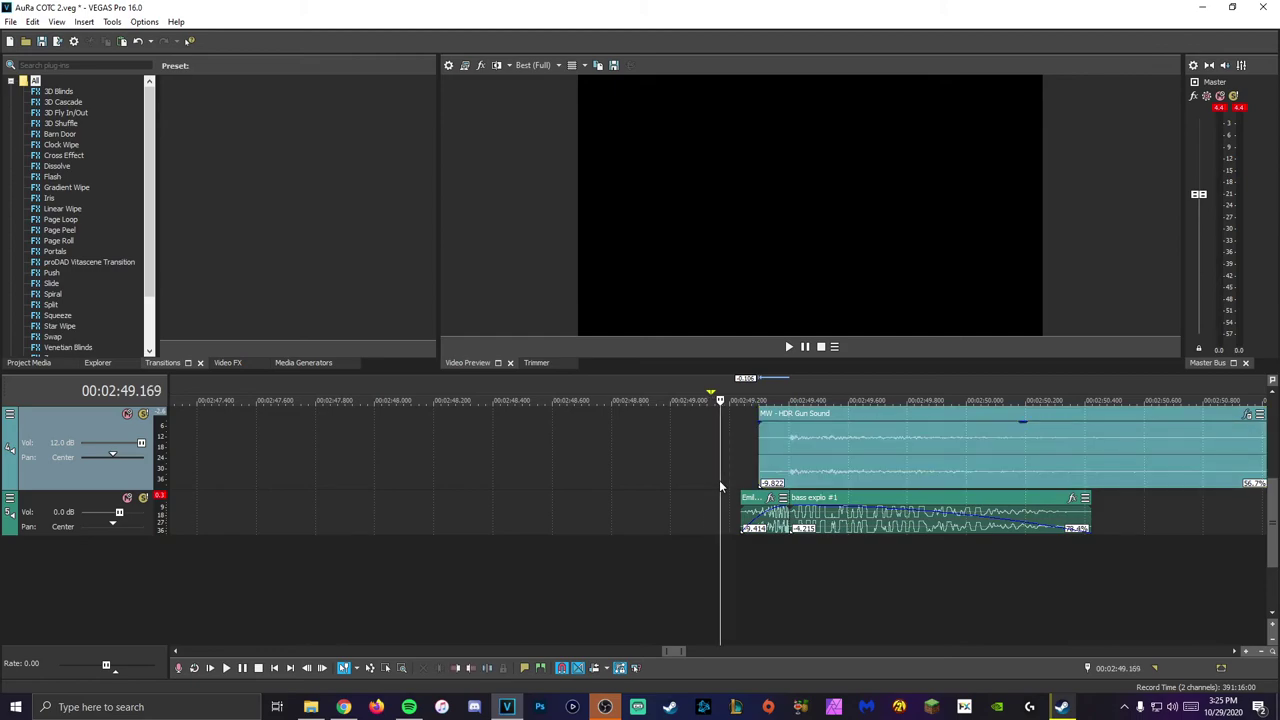
{"action": "key", "text": "space"}
{"action": "scroll", "coordinate": [899, 492], "scroll_direction": "down", "scroll_amount": 1}
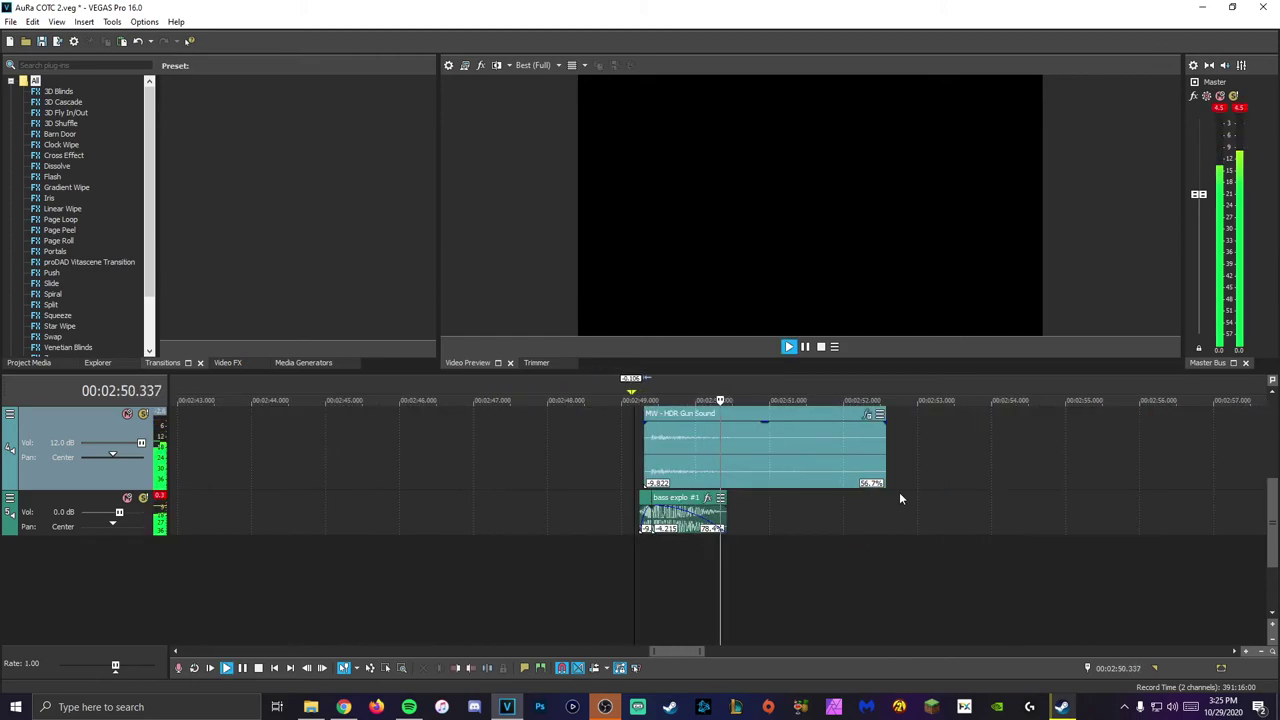
{"action": "scroll", "coordinate": [930, 530], "scroll_direction": "down", "scroll_amount": 1}
{"action": "scroll", "coordinate": [945, 543], "scroll_direction": "down", "scroll_amount": 1}
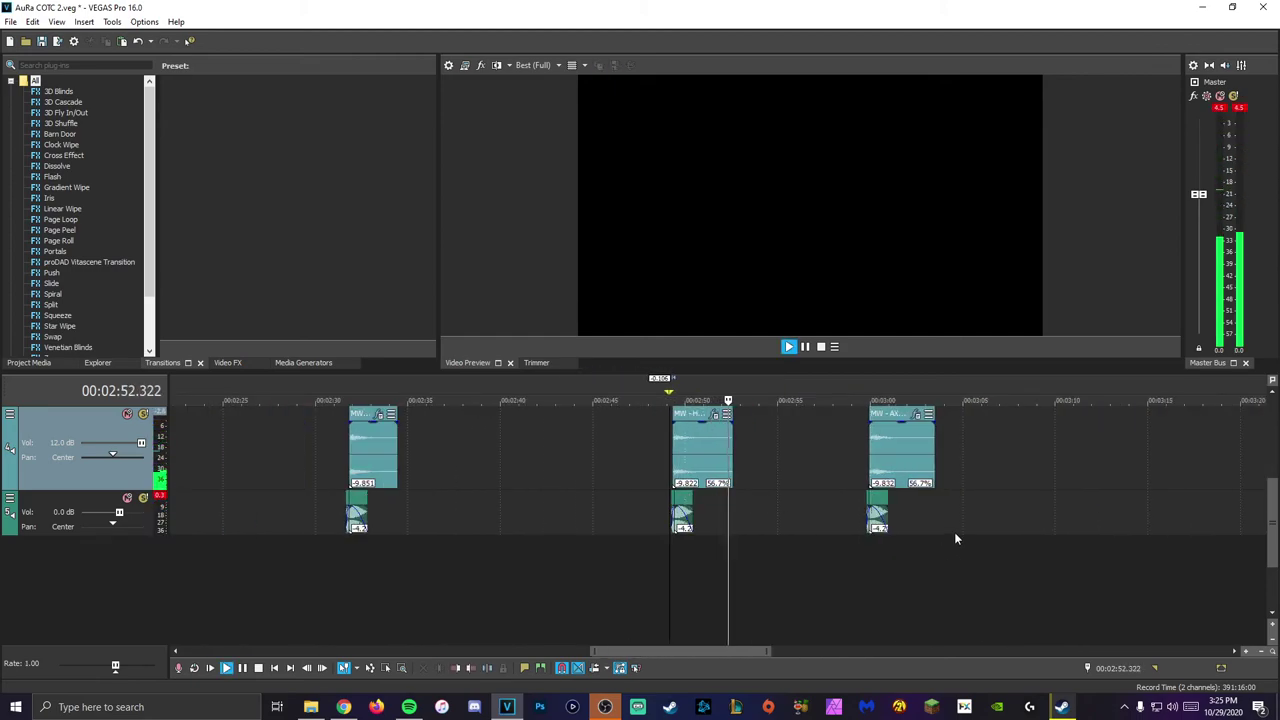
{"action": "key", "text": "space"}
{"action": "scroll", "coordinate": [830, 538], "scroll_direction": "up", "scroll_amount": 2}
{"action": "scroll", "coordinate": [1000, 550], "scroll_direction": "down", "scroll_amount": 3}
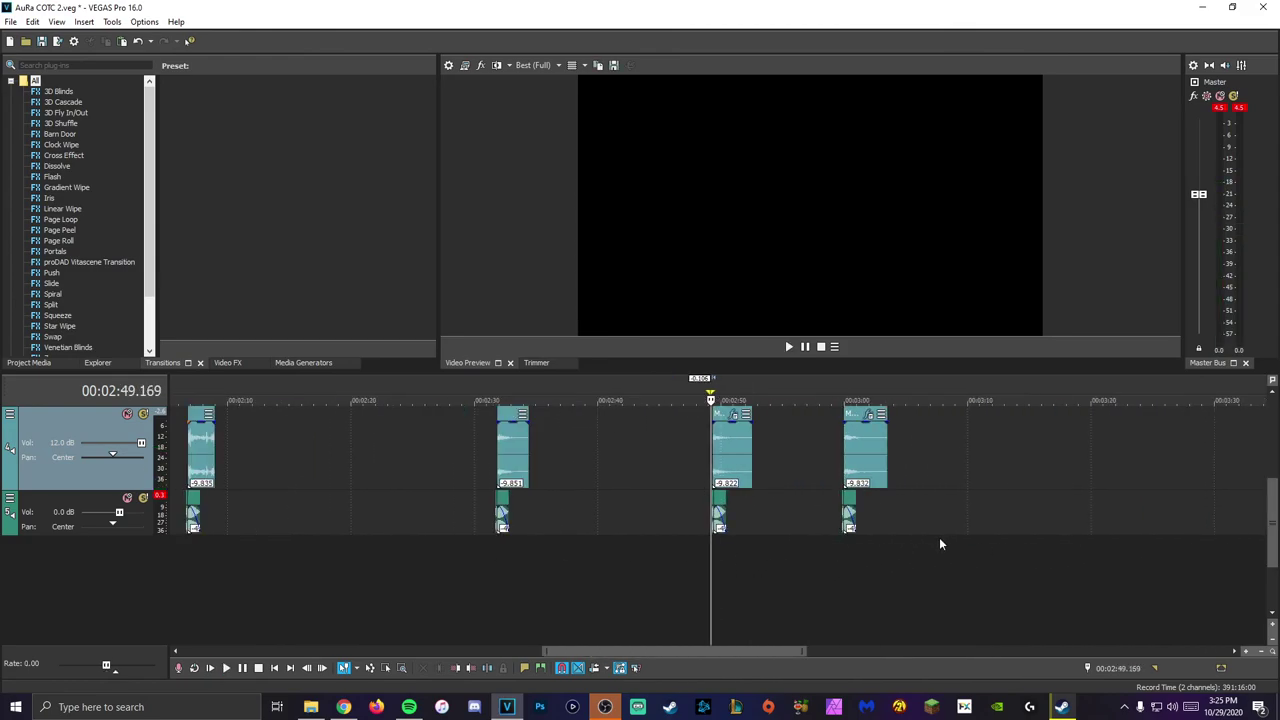
Step: Move the playhead before the AX50 Gun Sound clip and preview its layered sound
{"action": "left_click", "coordinate": [843, 558]}
{"action": "scroll", "coordinate": [886, 552], "scroll_direction": "up", "scroll_amount": 5}
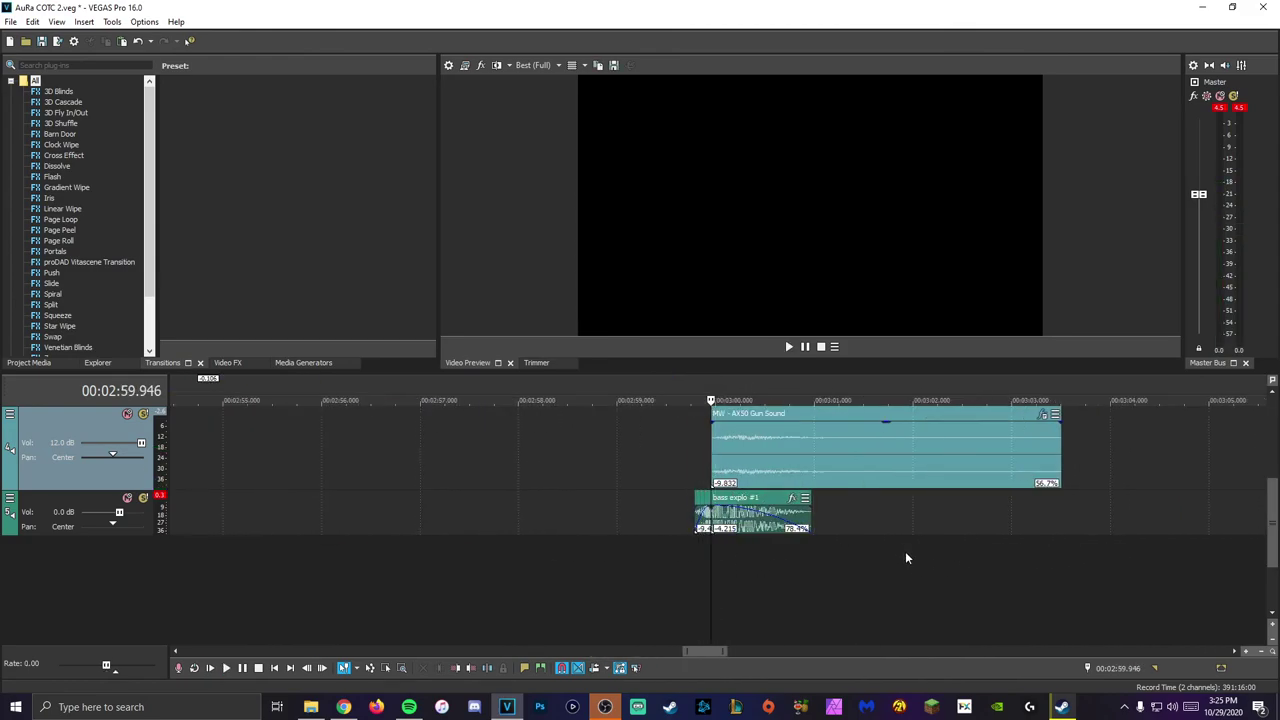
{"action": "left_click", "coordinate": [650, 546]}
{"action": "scroll", "coordinate": [930, 548], "scroll_direction": "up", "scroll_amount": 2}
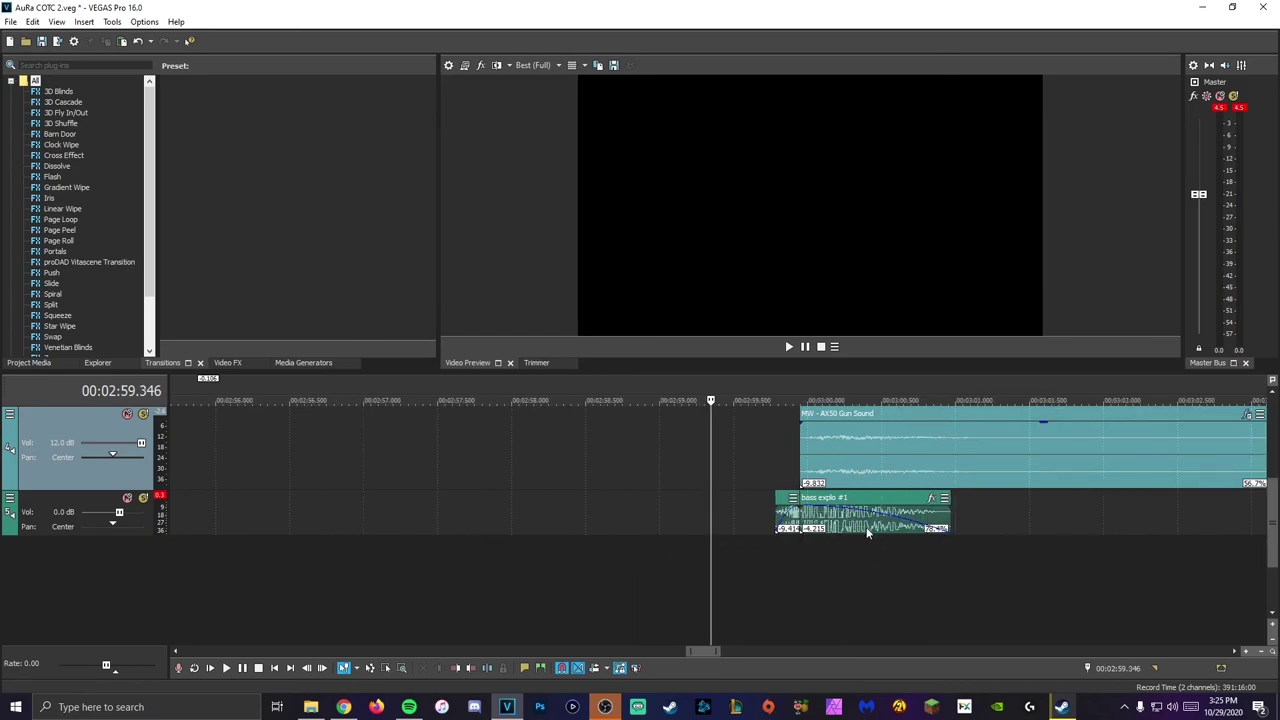
{"action": "key", "text": "space"}
{"action": "scroll", "coordinate": [910, 563], "scroll_direction": "down", "scroll_amount": 6}
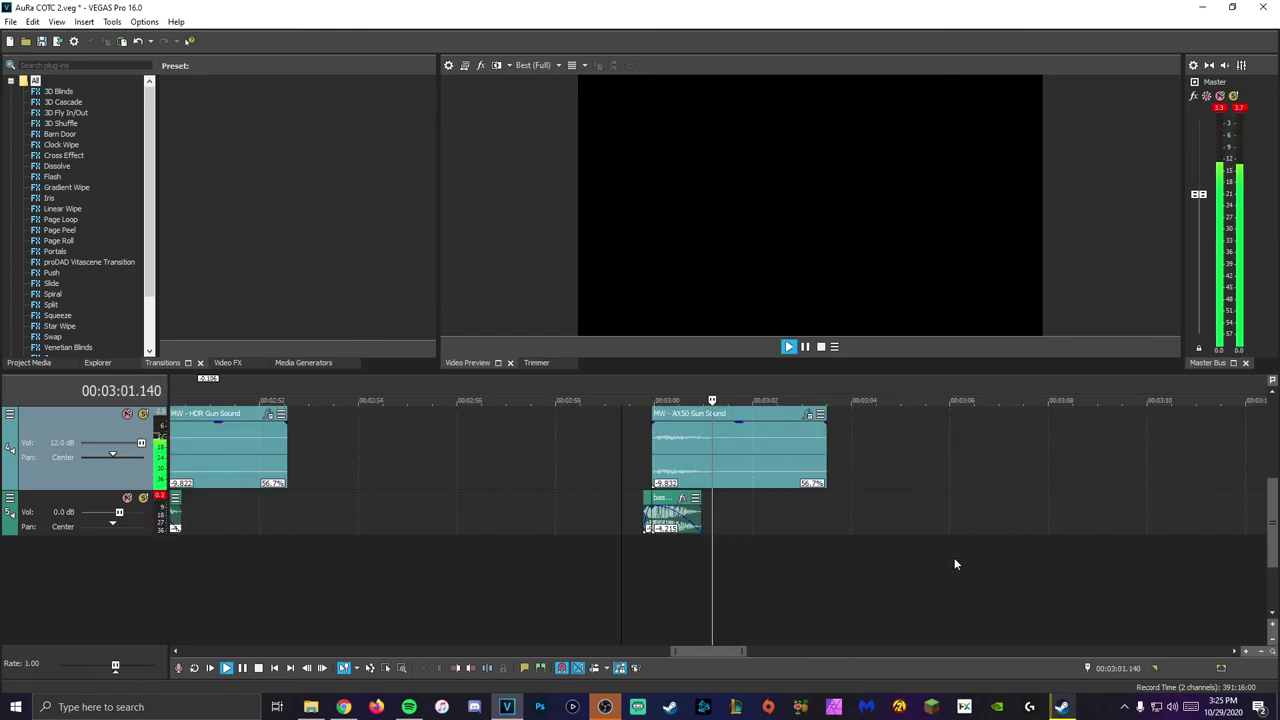
{"action": "scroll", "coordinate": [954, 563], "scroll_direction": "down", "scroll_amount": 4}
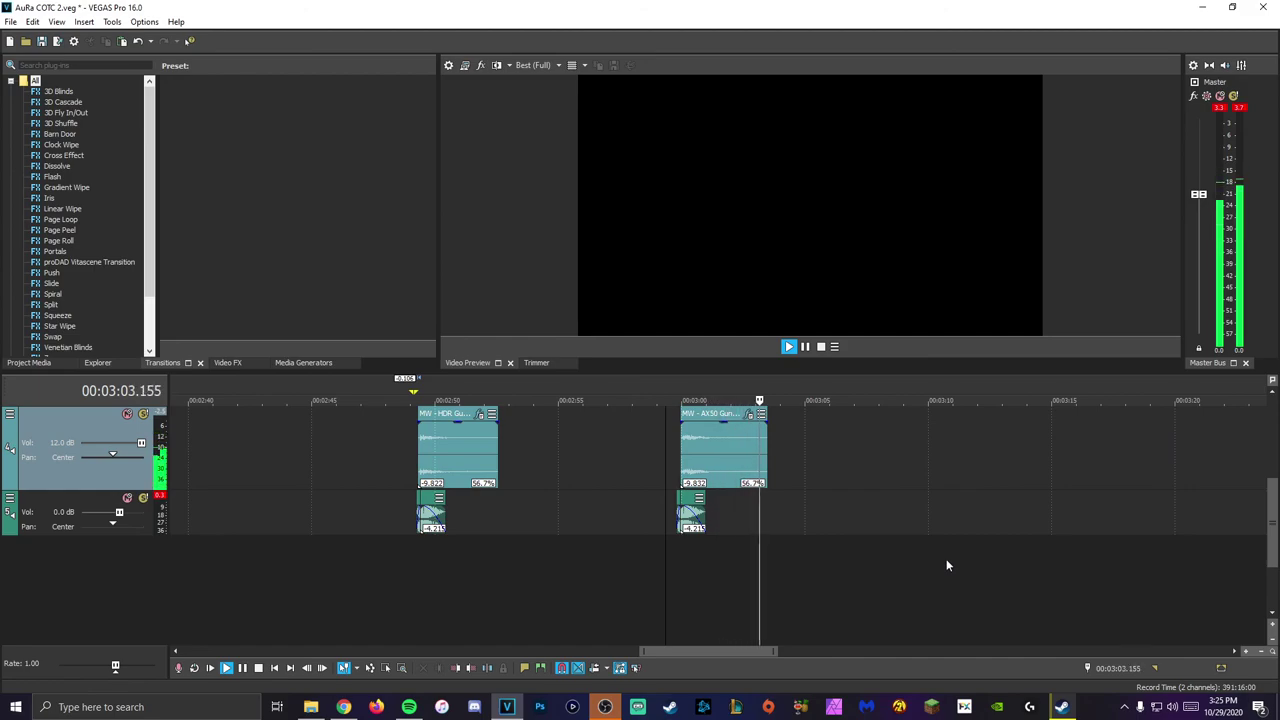
{"action": "key", "text": "space"}
{"action": "scroll", "coordinate": [975, 558], "scroll_direction": "down", "scroll_amount": 10}
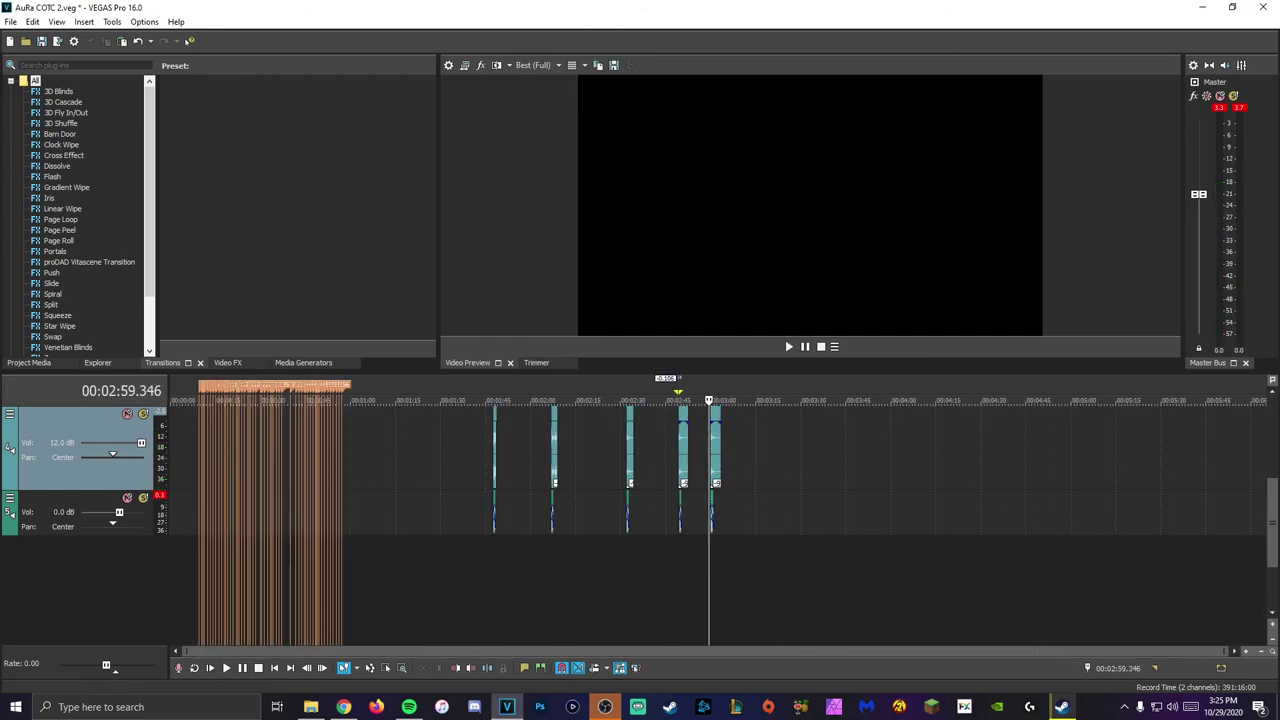